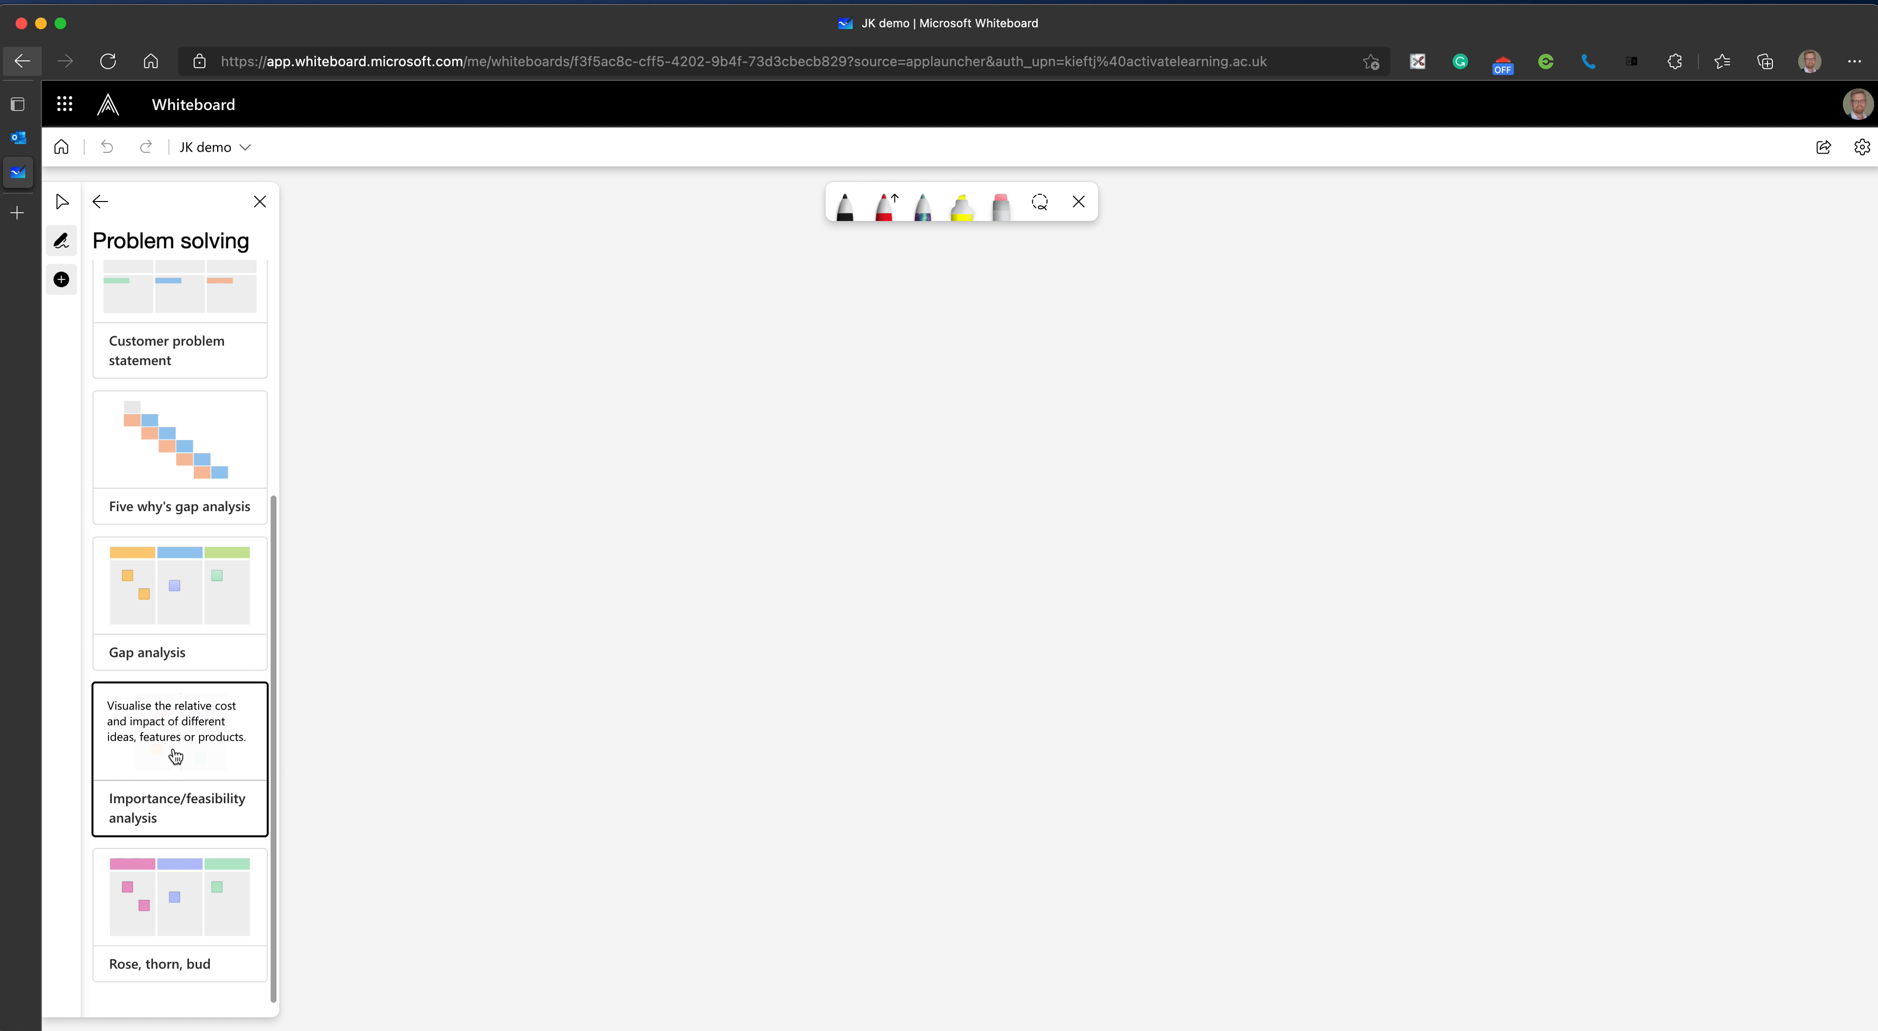
- Insert the Importance/feasibility analysis template from the Problem solving templates onto the empty board
{"action": "left_click", "coordinate": [175, 756]}
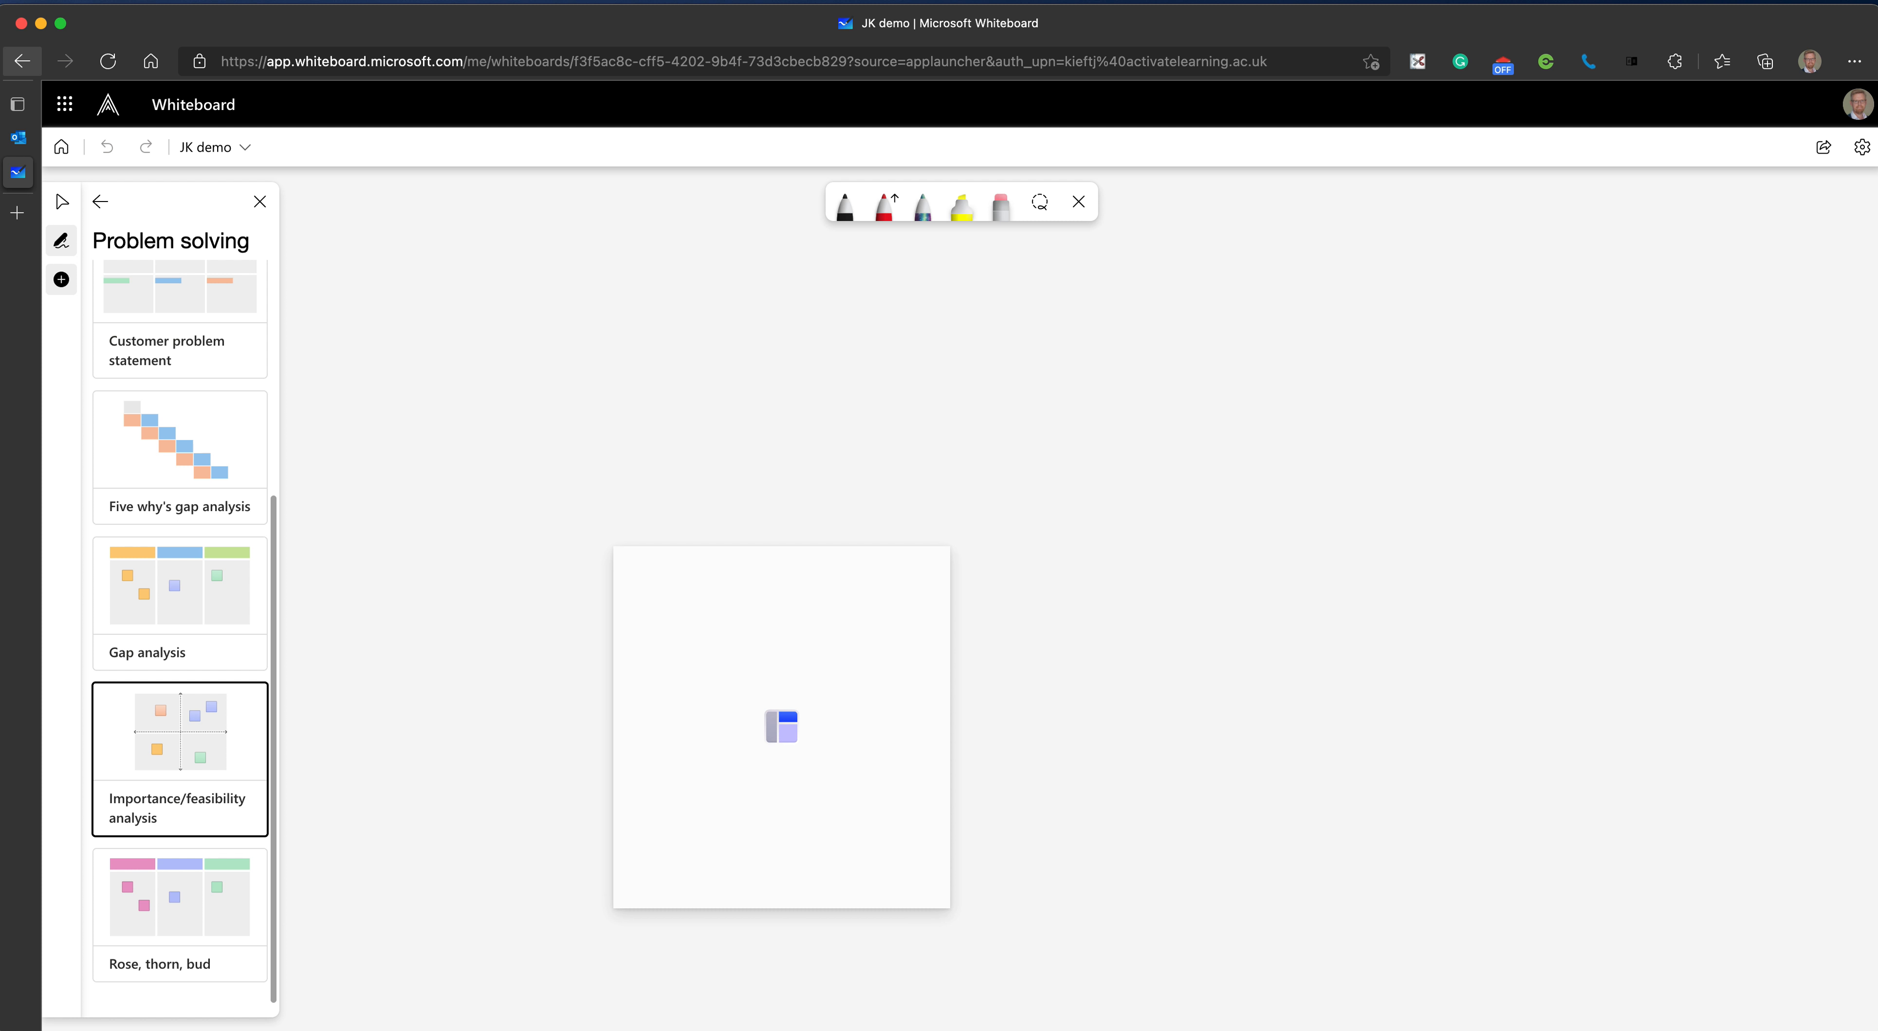
{"action": "left_click", "coordinate": [740, 653]}
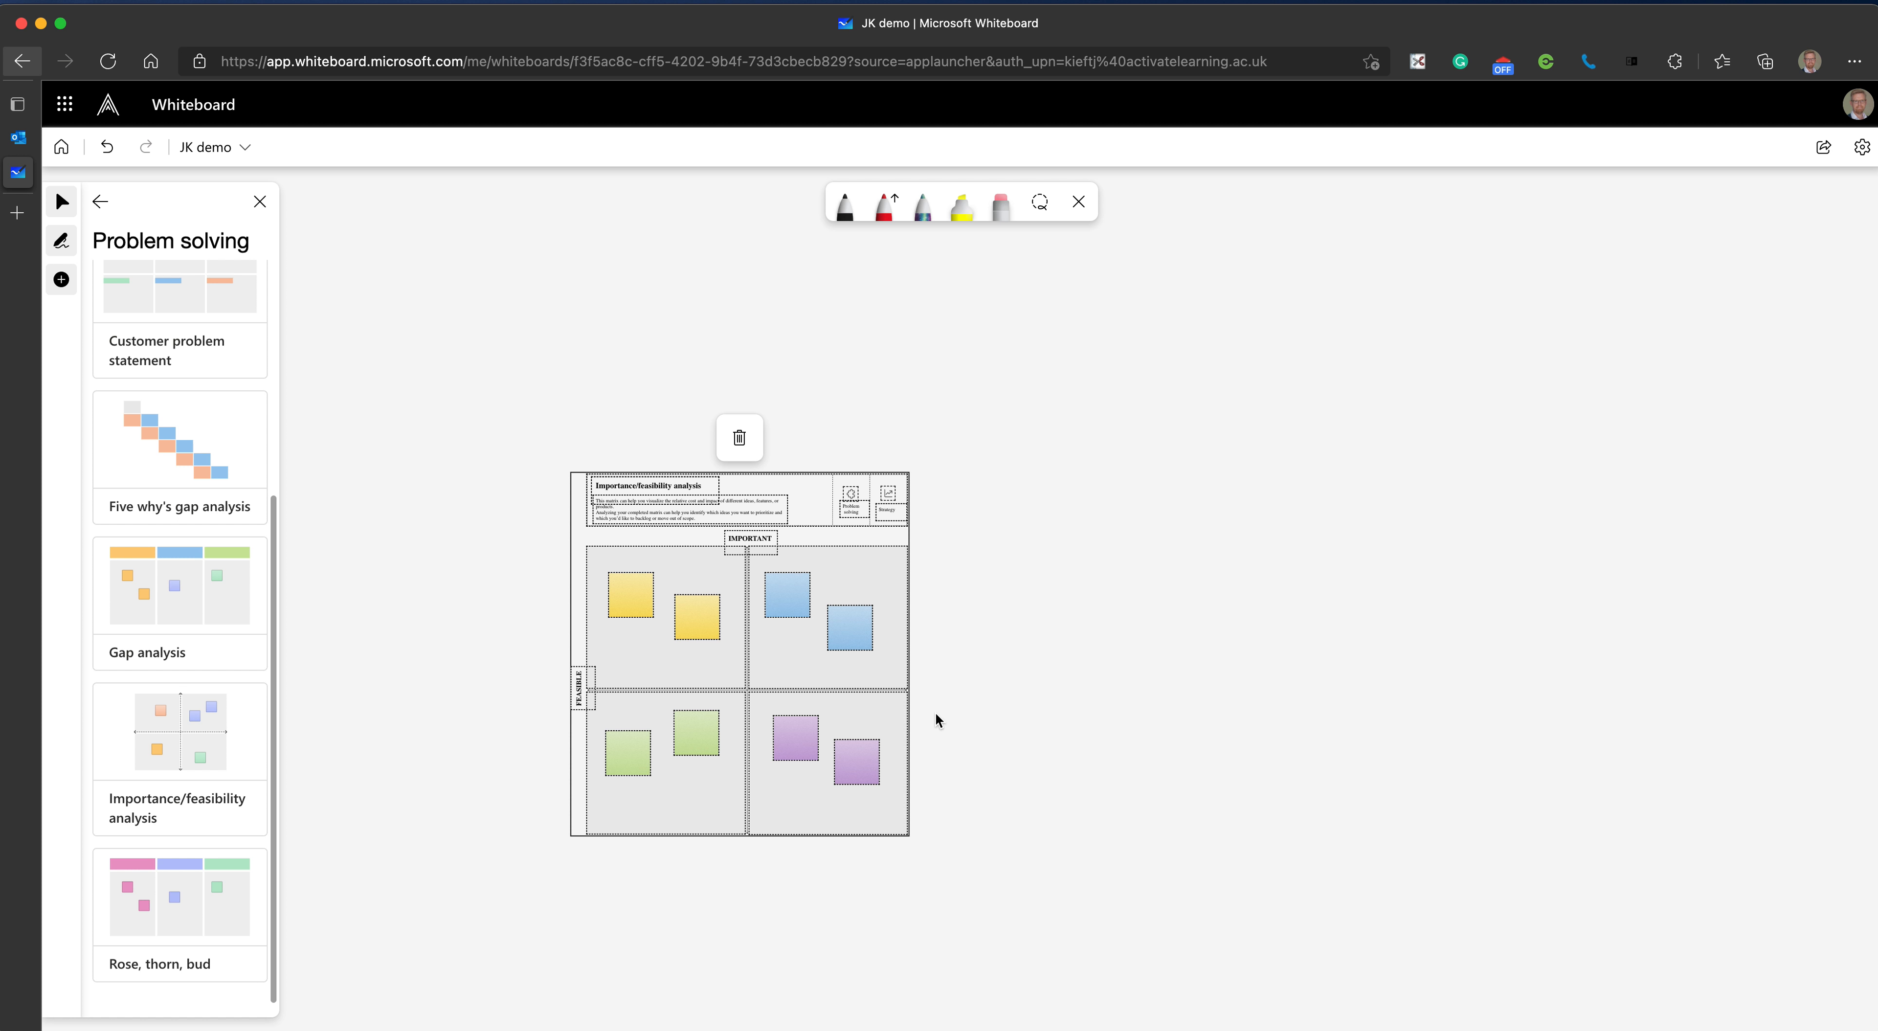
{"action": "scroll", "coordinate": [963, 731], "scroll_direction": "down", "scroll_amount": 2}
{"action": "scroll", "coordinate": [963, 731], "scroll_direction": "up", "scroll_amount": 6}
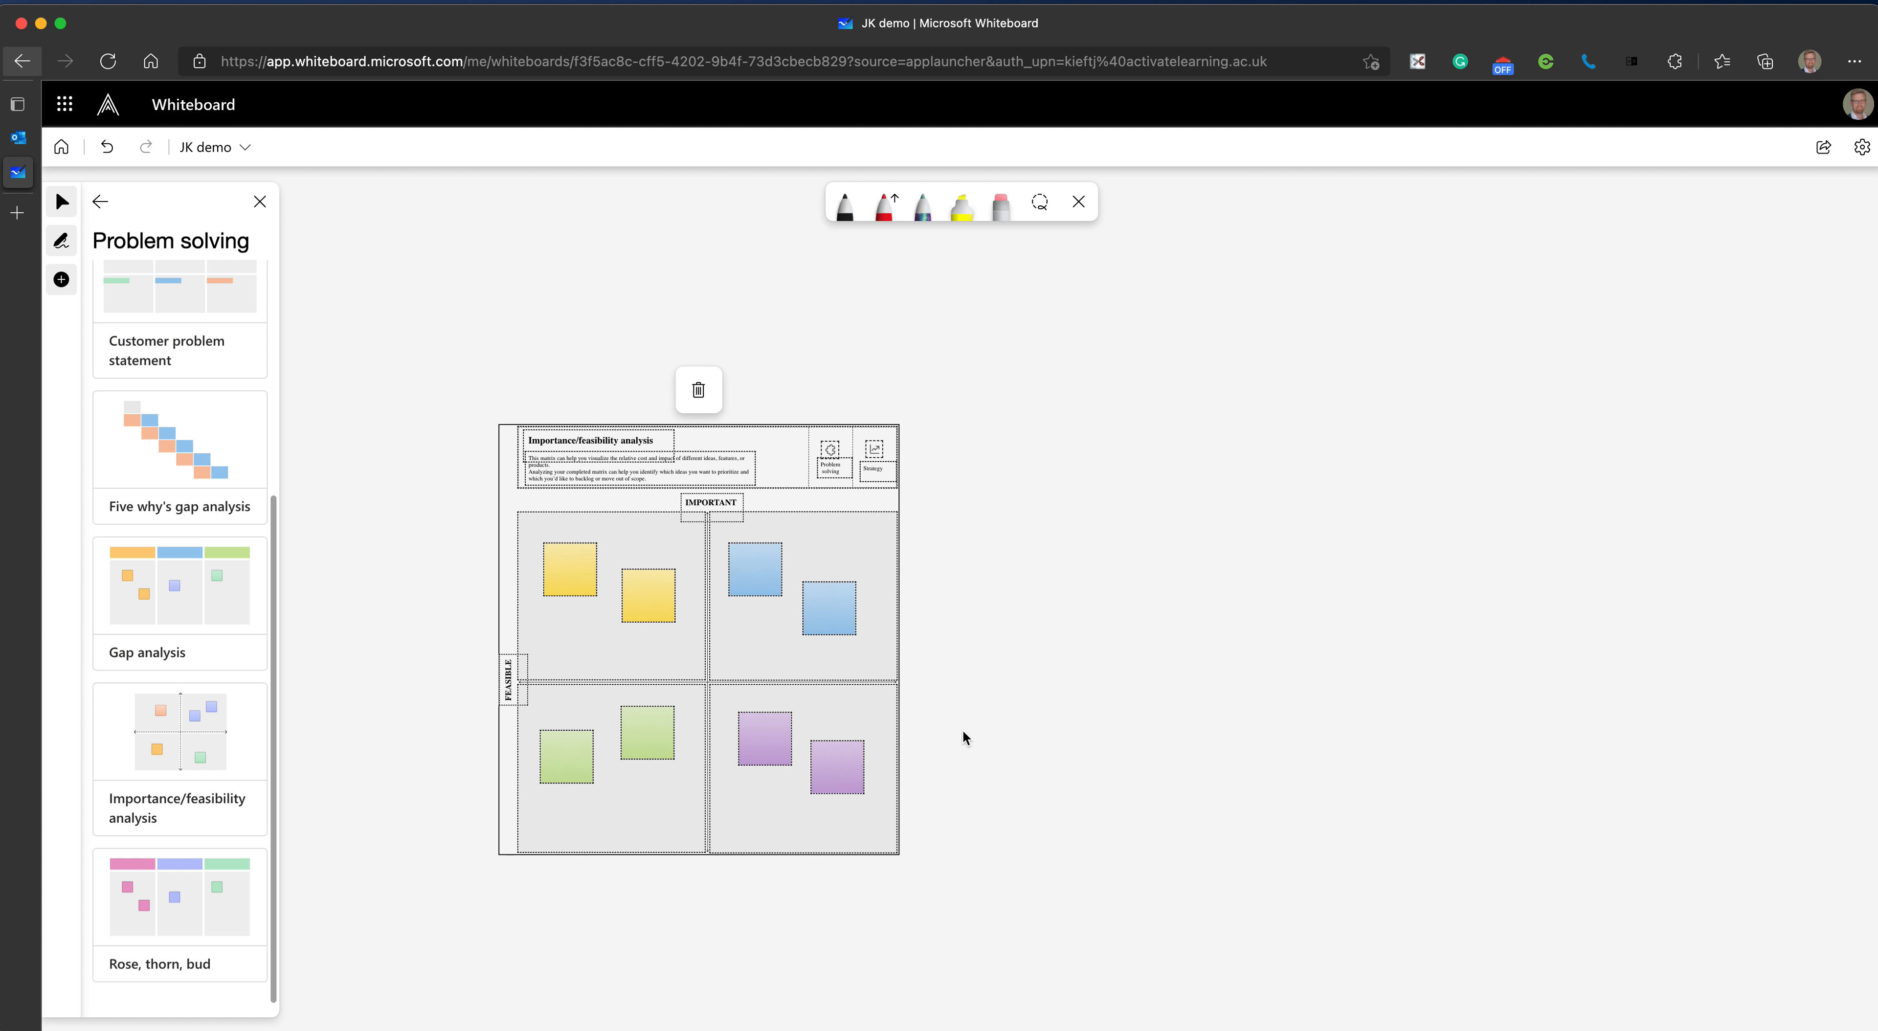
{"action": "left_click_drag", "start_coordinate": [616, 247], "coordinate": [989, 339]}
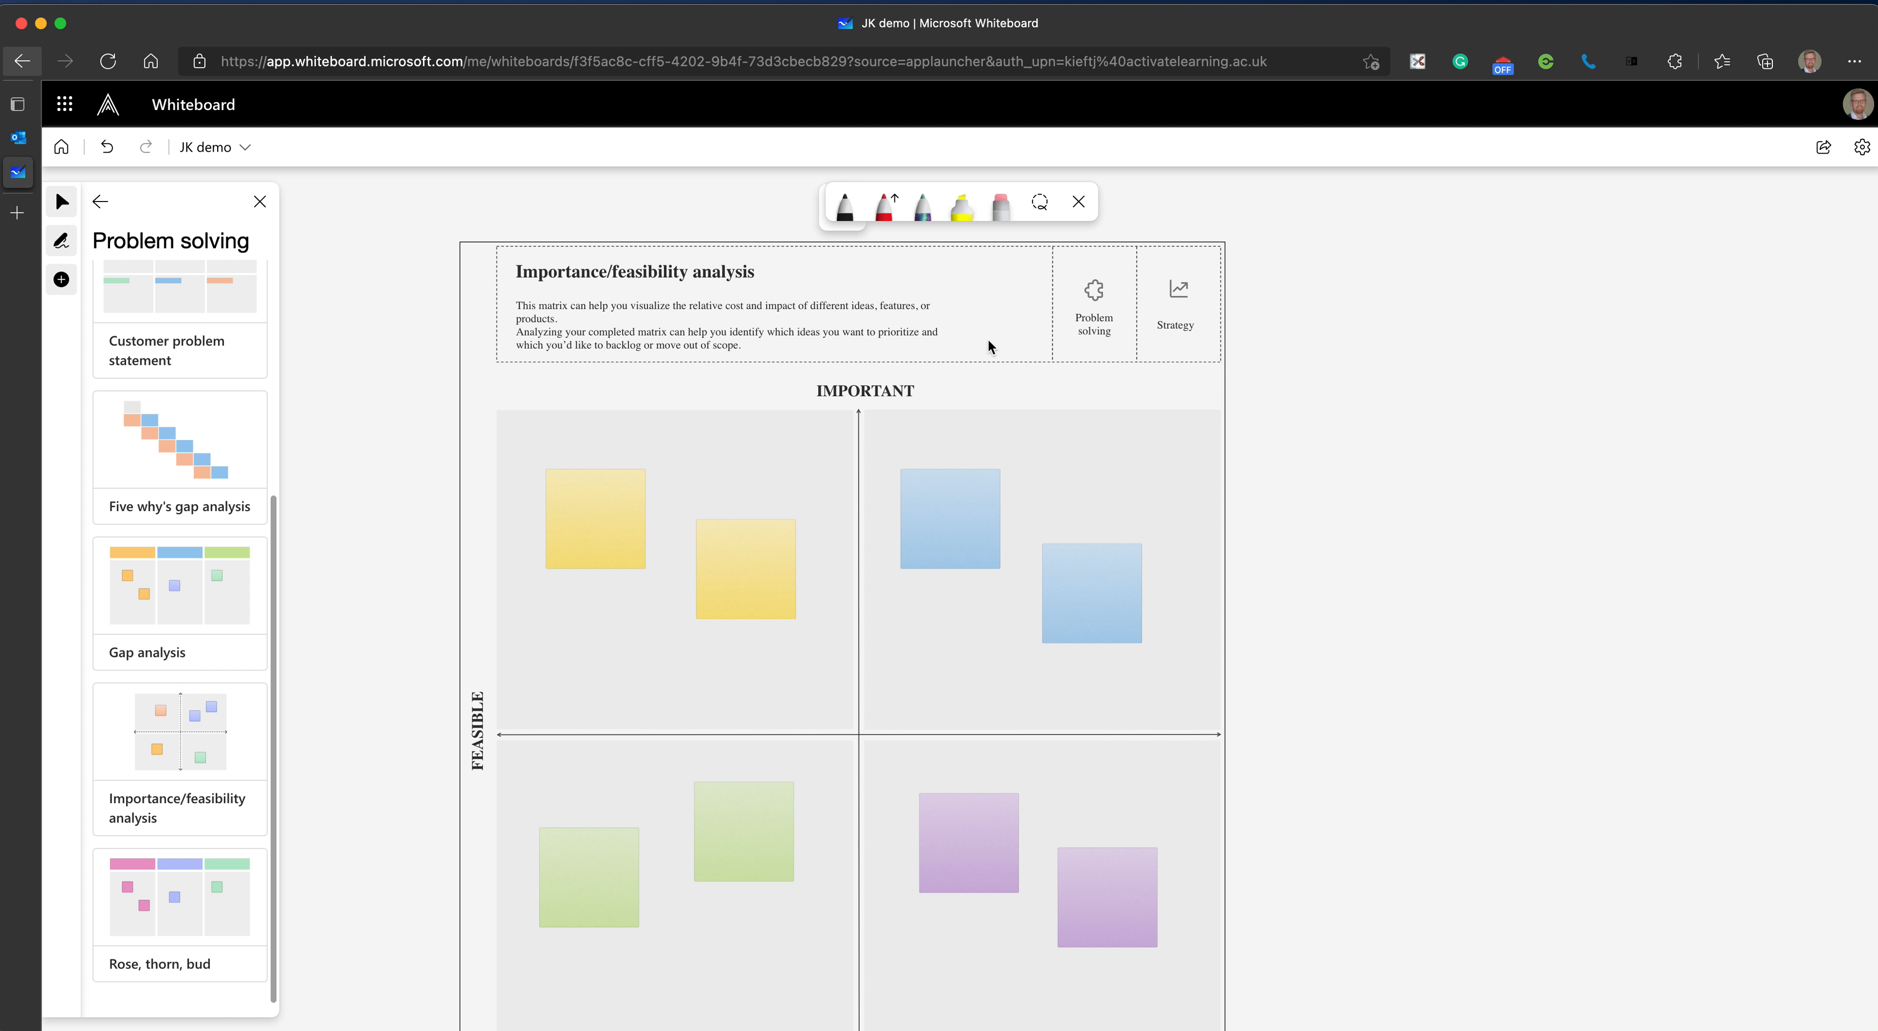
- Examine the inserted template's description text, its first yellow sticky note and its overall layout
{"action": "left_click", "coordinate": [540, 330]}
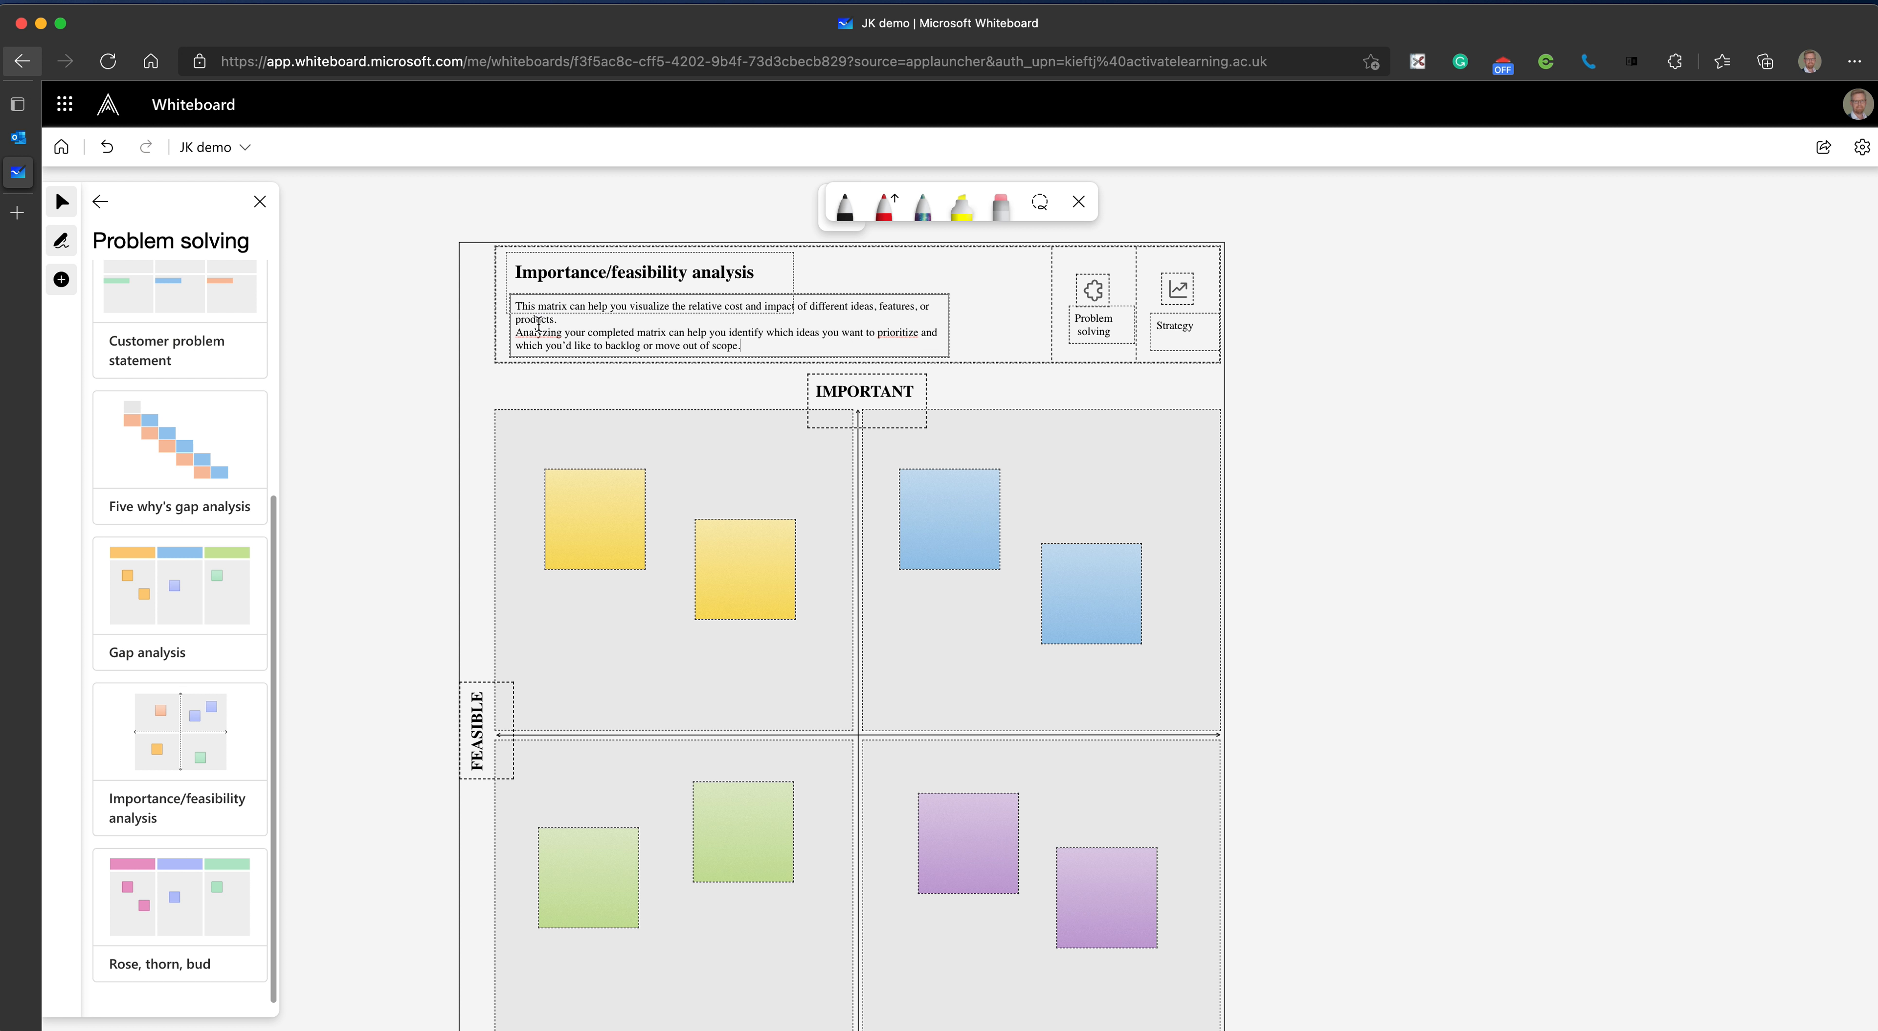
{"action": "left_click_drag", "start_coordinate": [742, 345], "coordinate": [496, 302]}
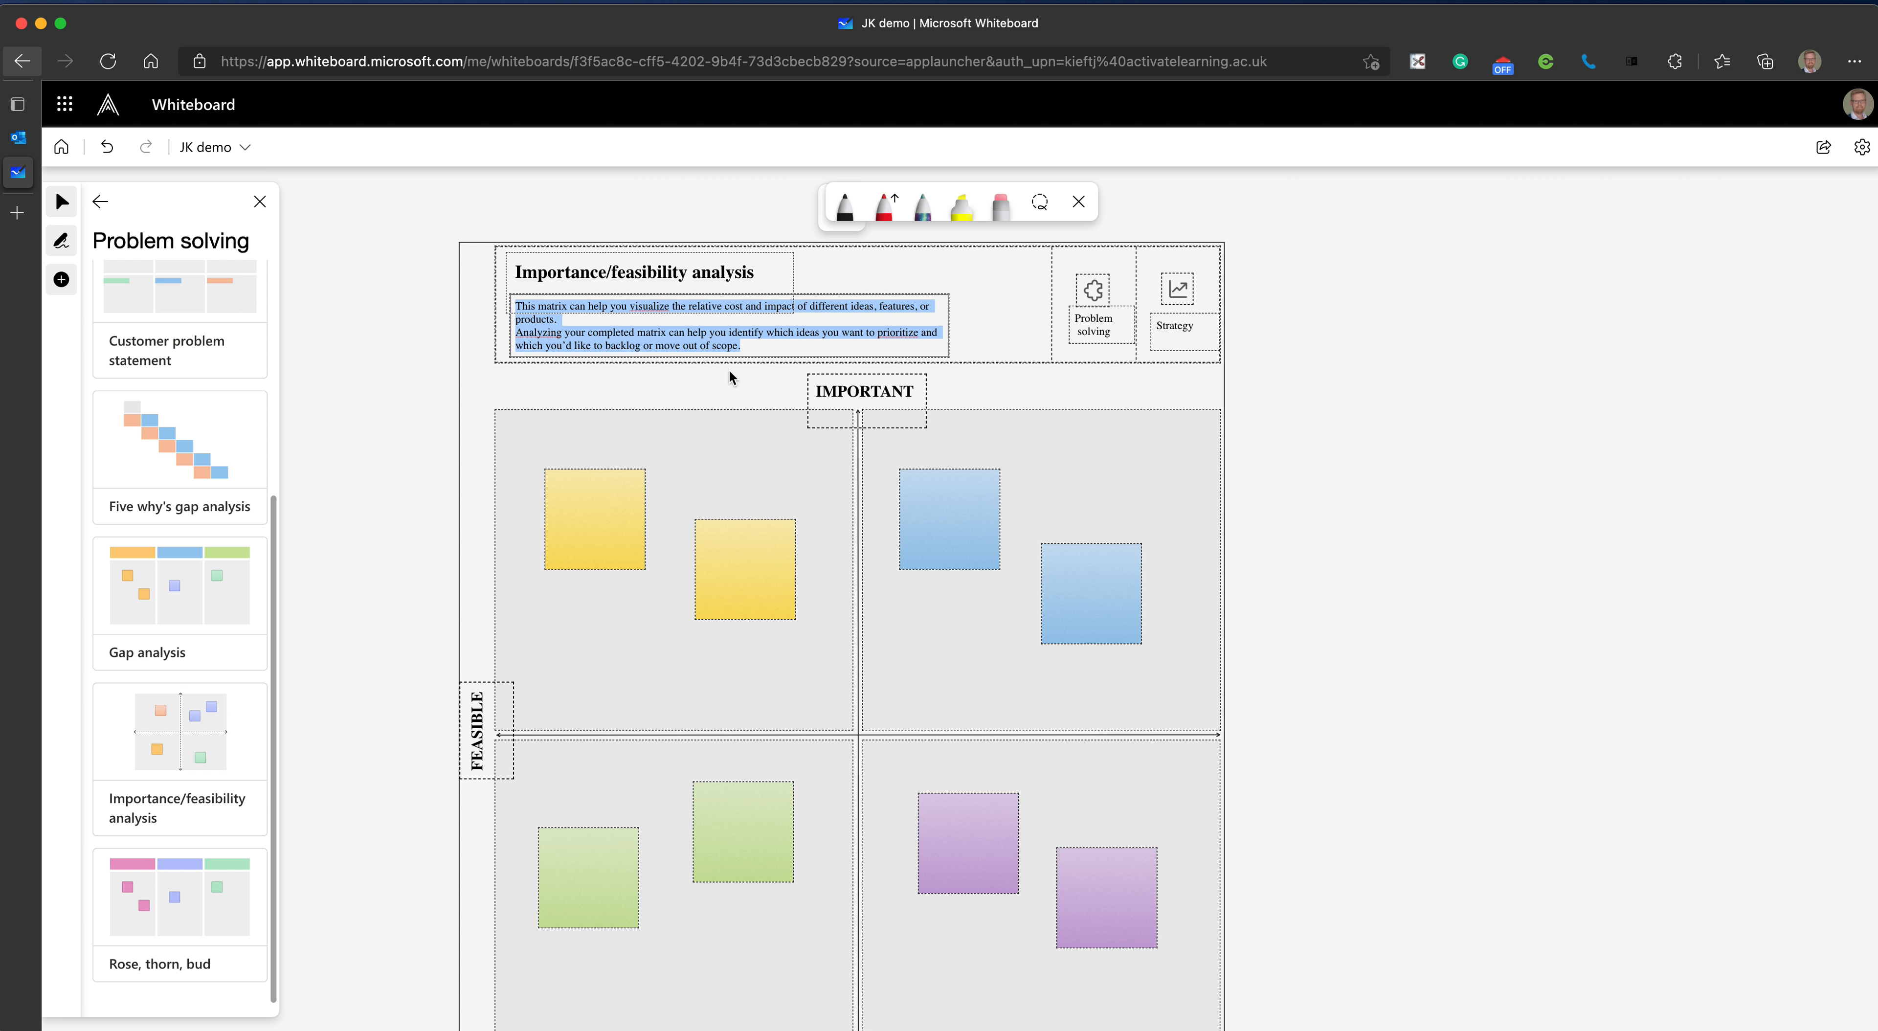
{"action": "left_click", "coordinate": [586, 496]}
{"action": "left_click", "coordinate": [575, 500]}
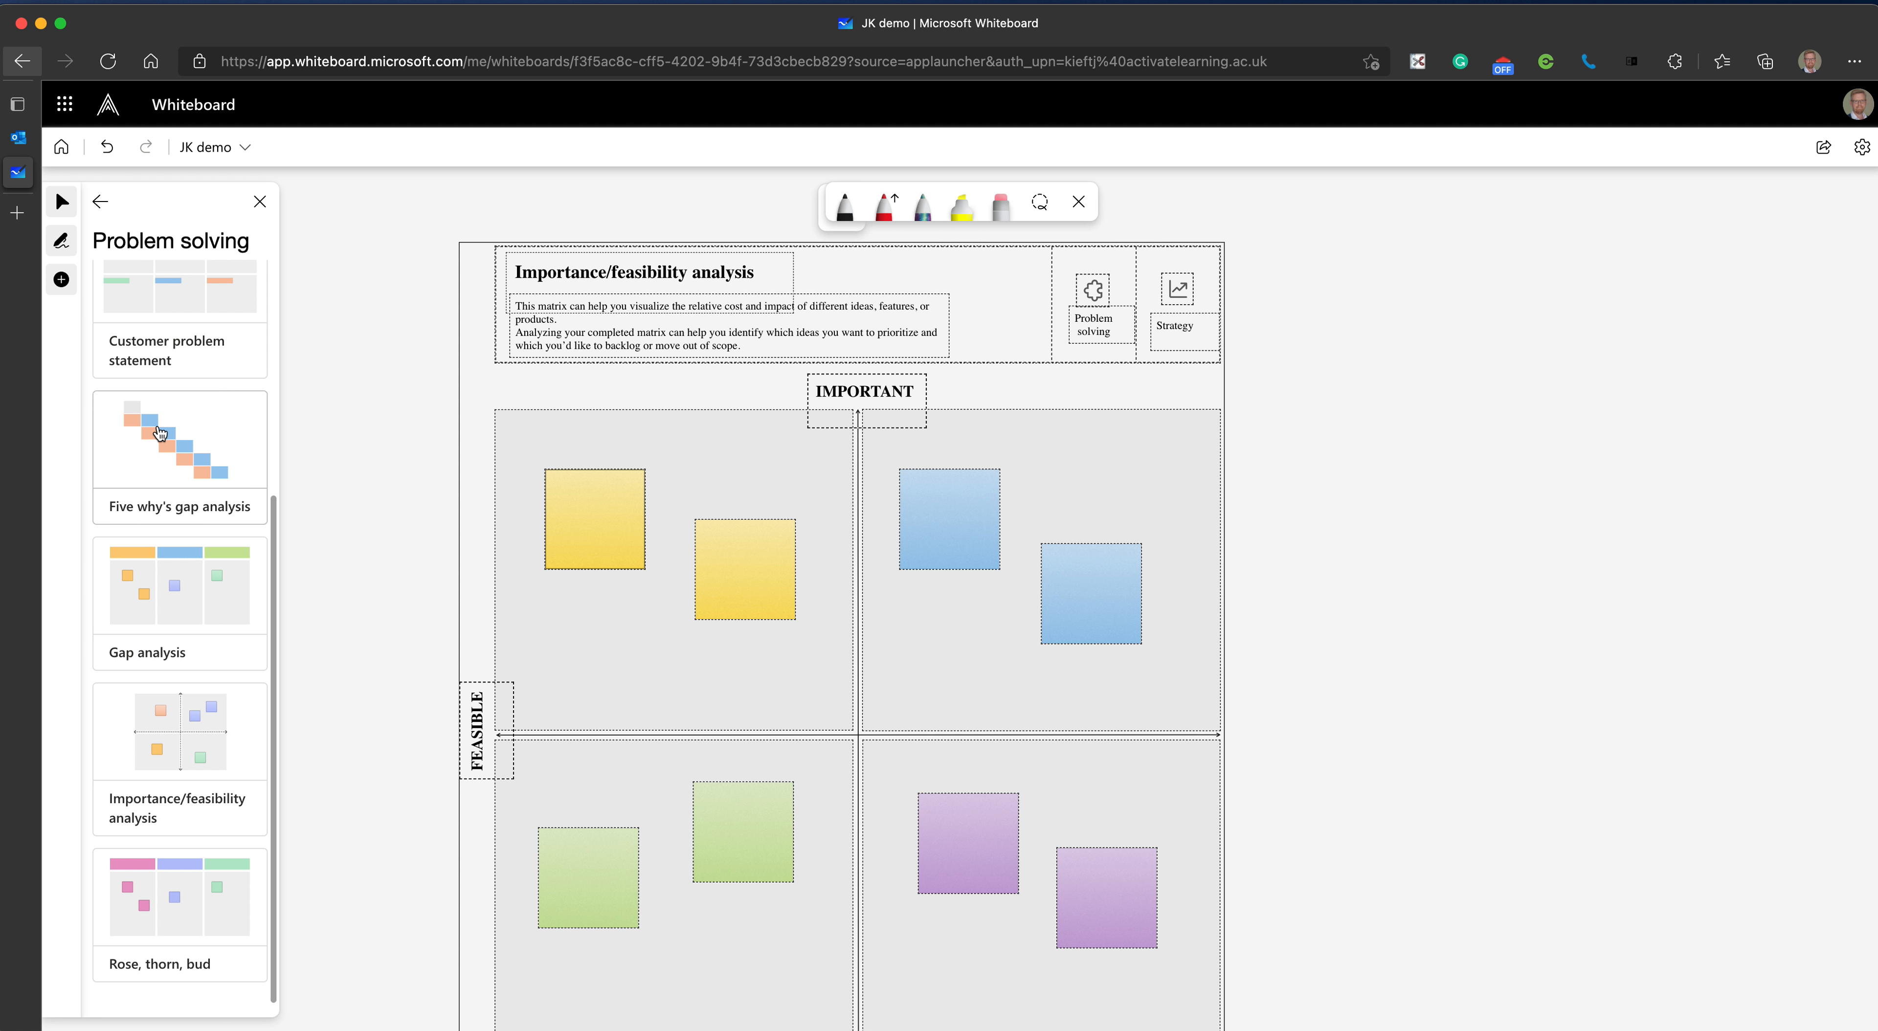
{"action": "scroll", "coordinate": [1465, 739], "scroll_direction": "down", "scroll_amount": 3}
{"action": "scroll", "coordinate": [1465, 740], "scroll_direction": "up", "scroll_amount": 5}
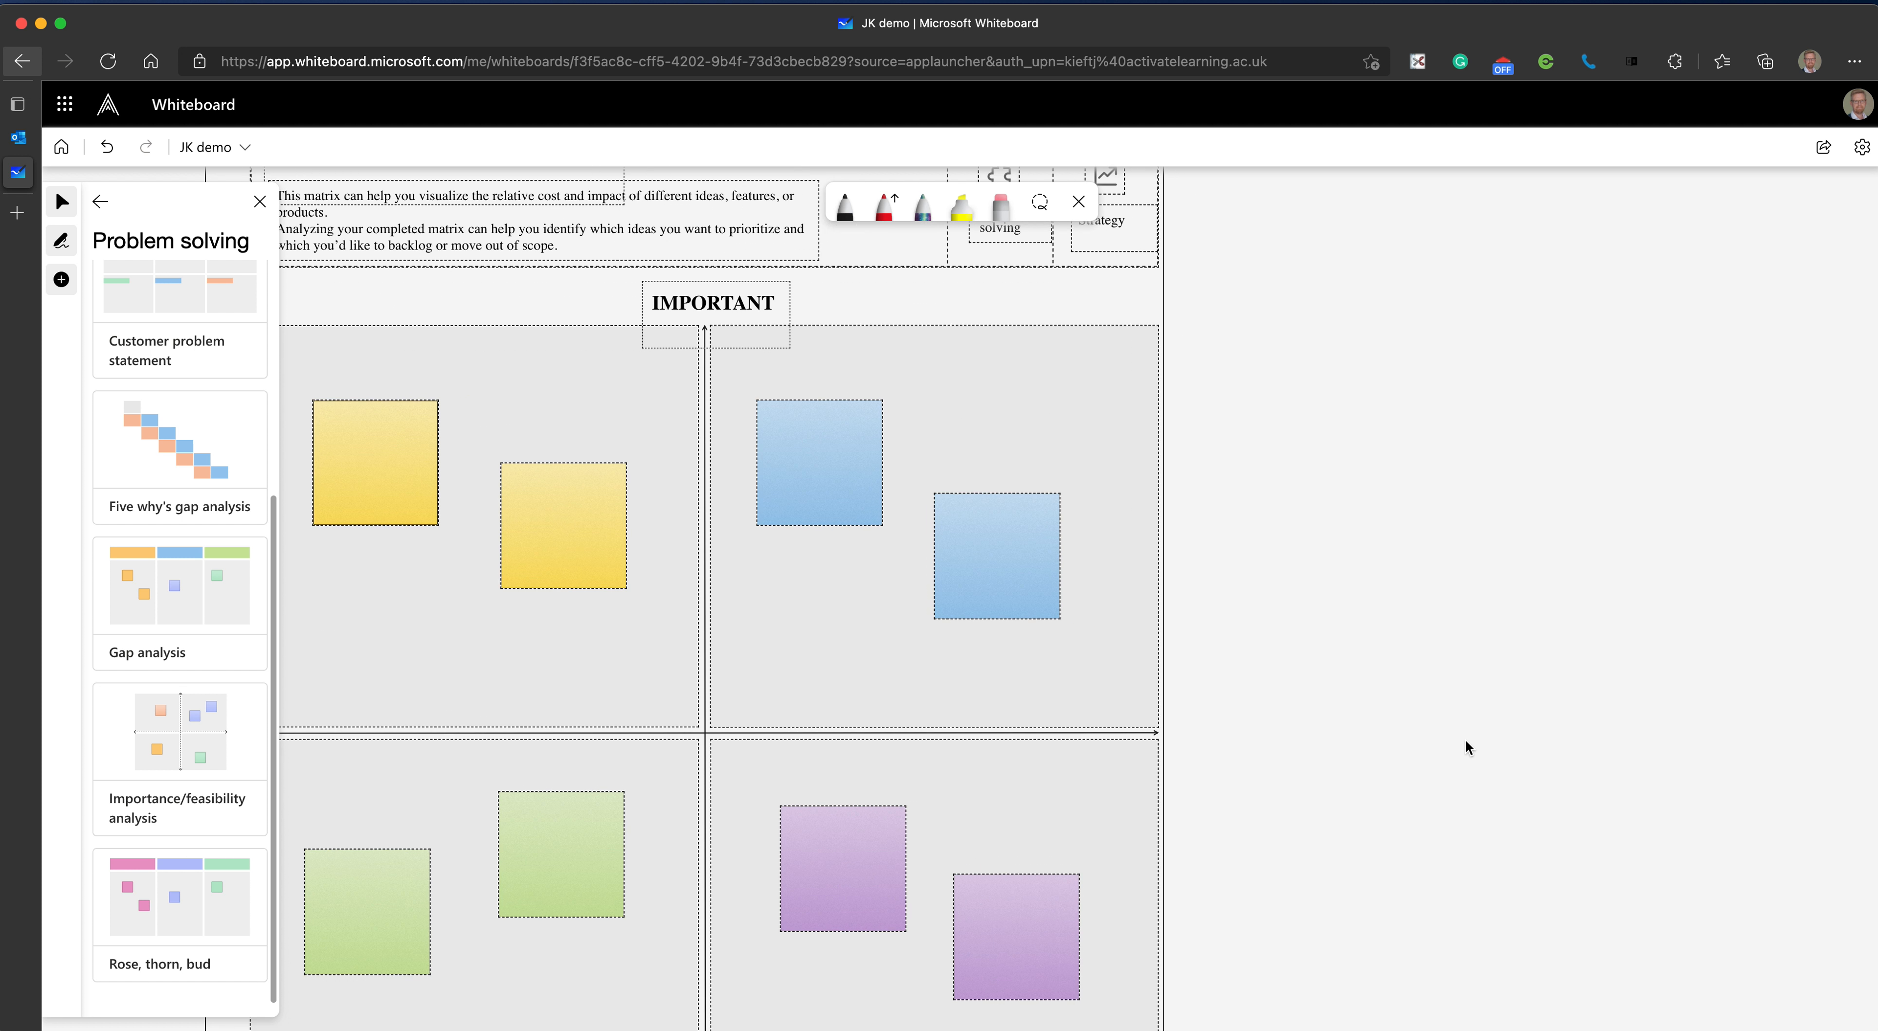
{"action": "scroll", "coordinate": [1466, 740], "scroll_direction": "down", "scroll_amount": 6}
{"action": "scroll", "coordinate": [1467, 742], "scroll_direction": "down", "scroll_amount": 3}
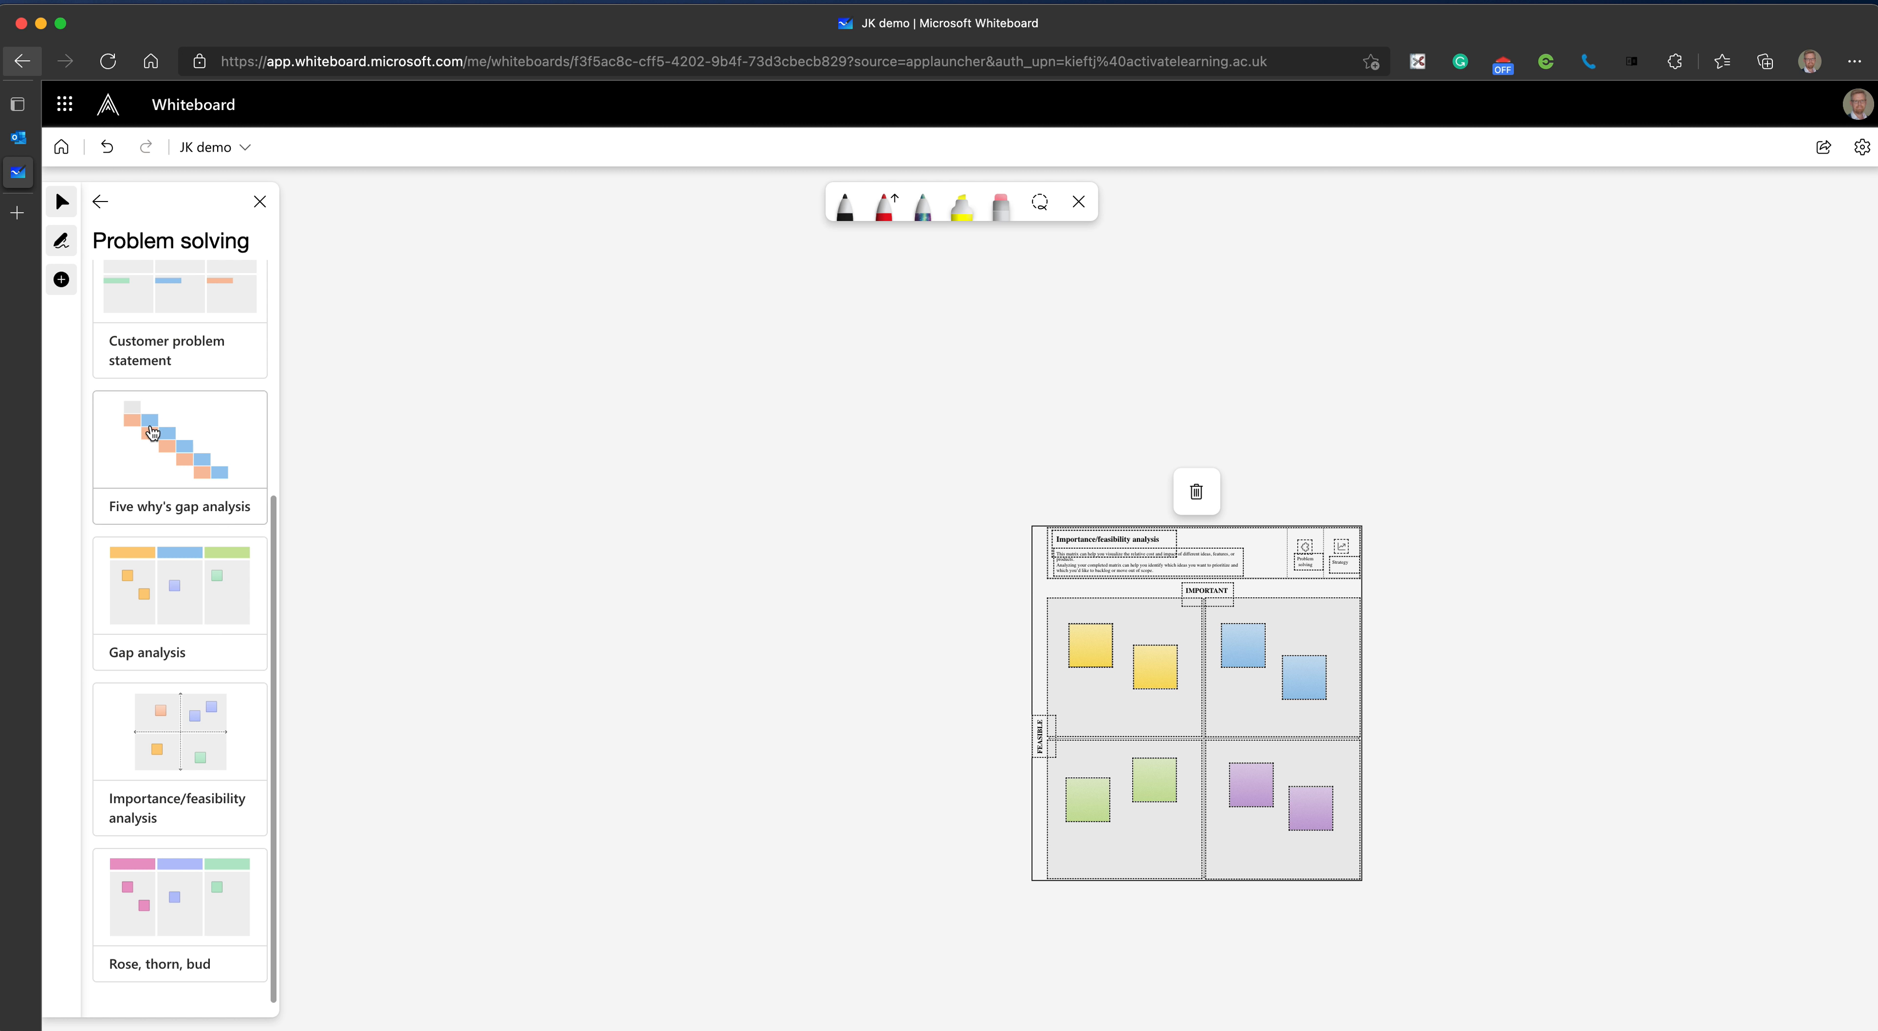
- Add a text box in the empty area above and left of the template, enlarge it and enter a first name
{"action": "left_click", "coordinate": [100, 206]}
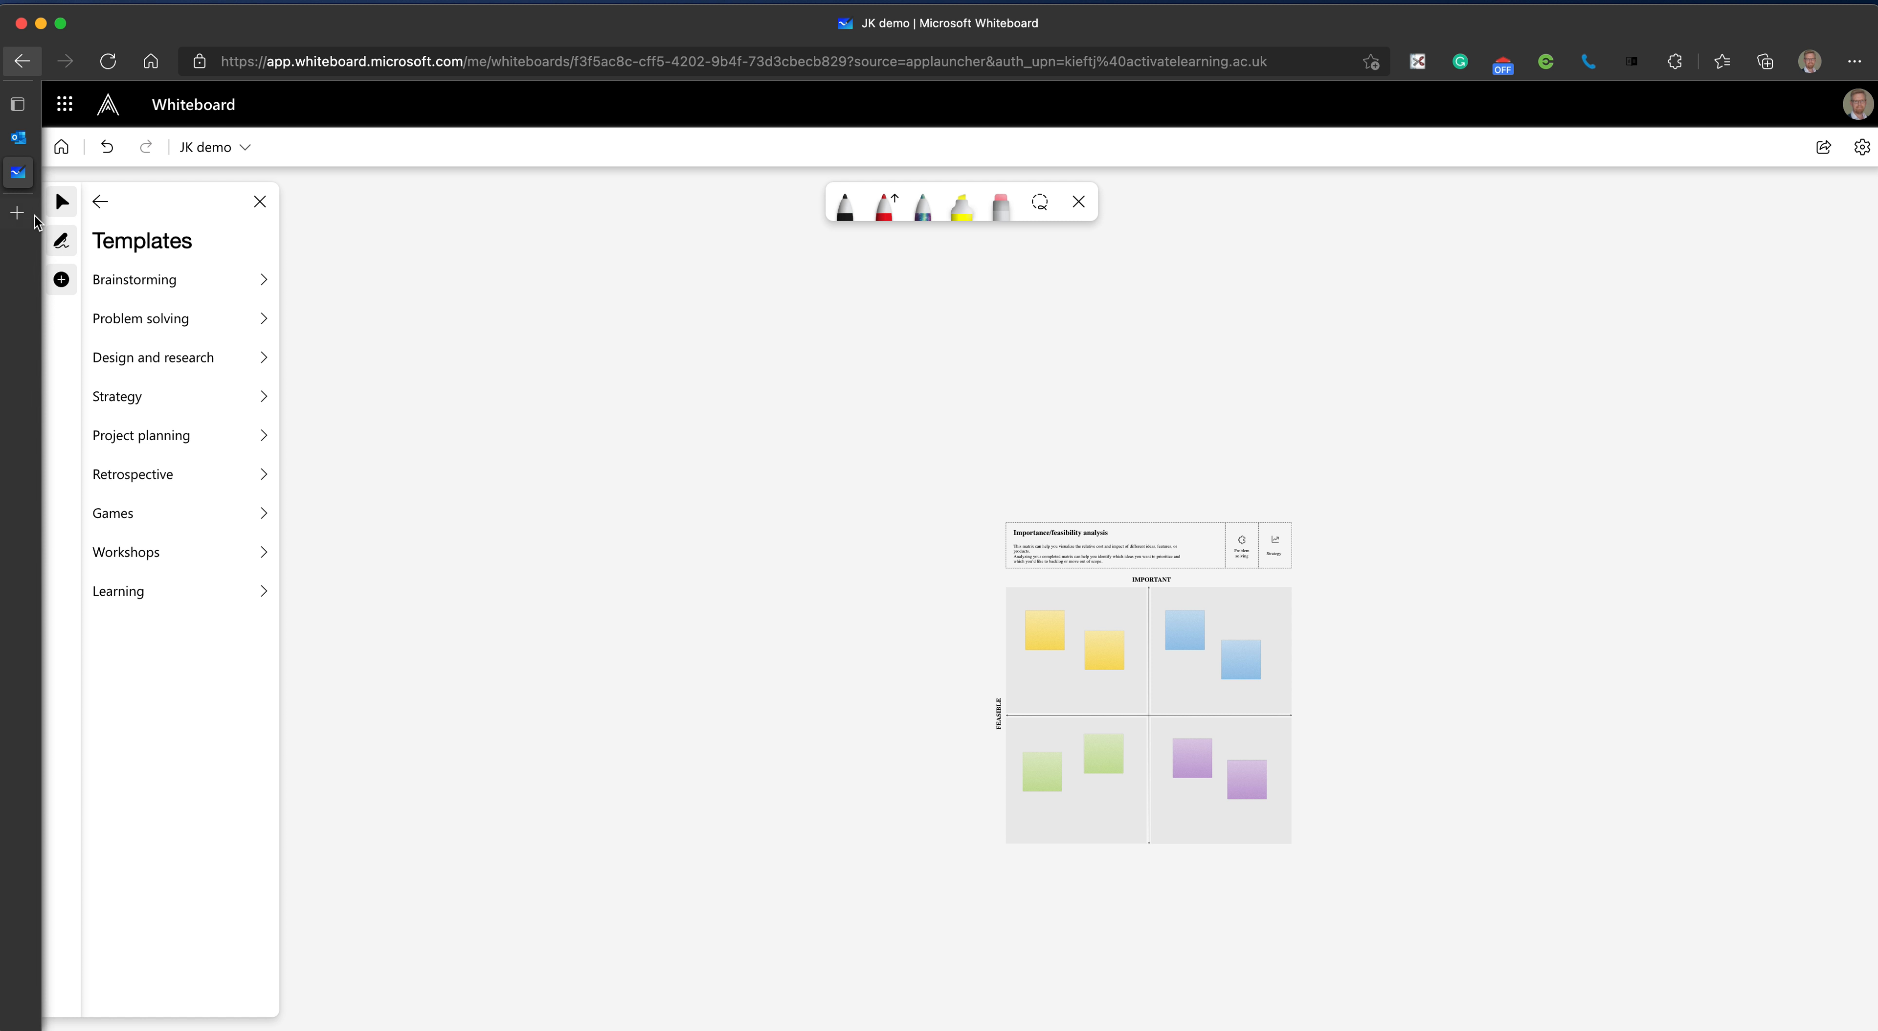
{"action": "left_click", "coordinate": [61, 279]}
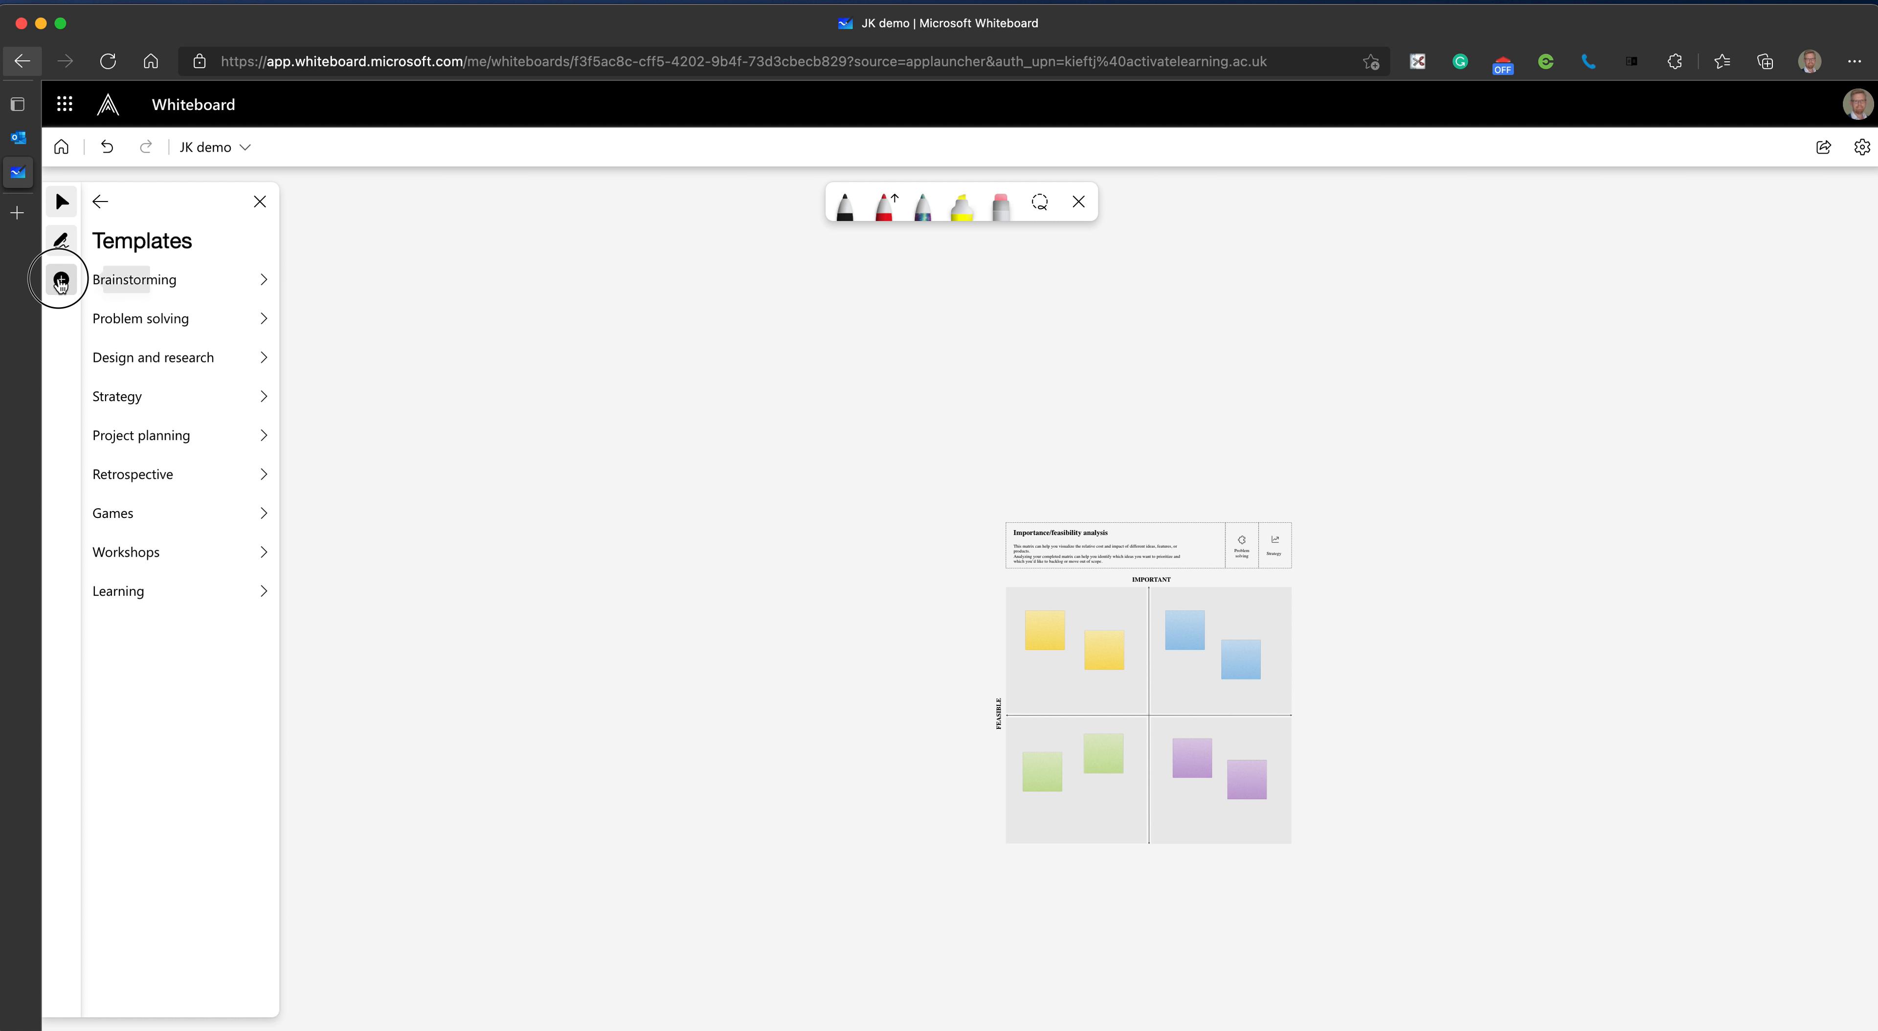
{"action": "left_click", "coordinate": [61, 280]}
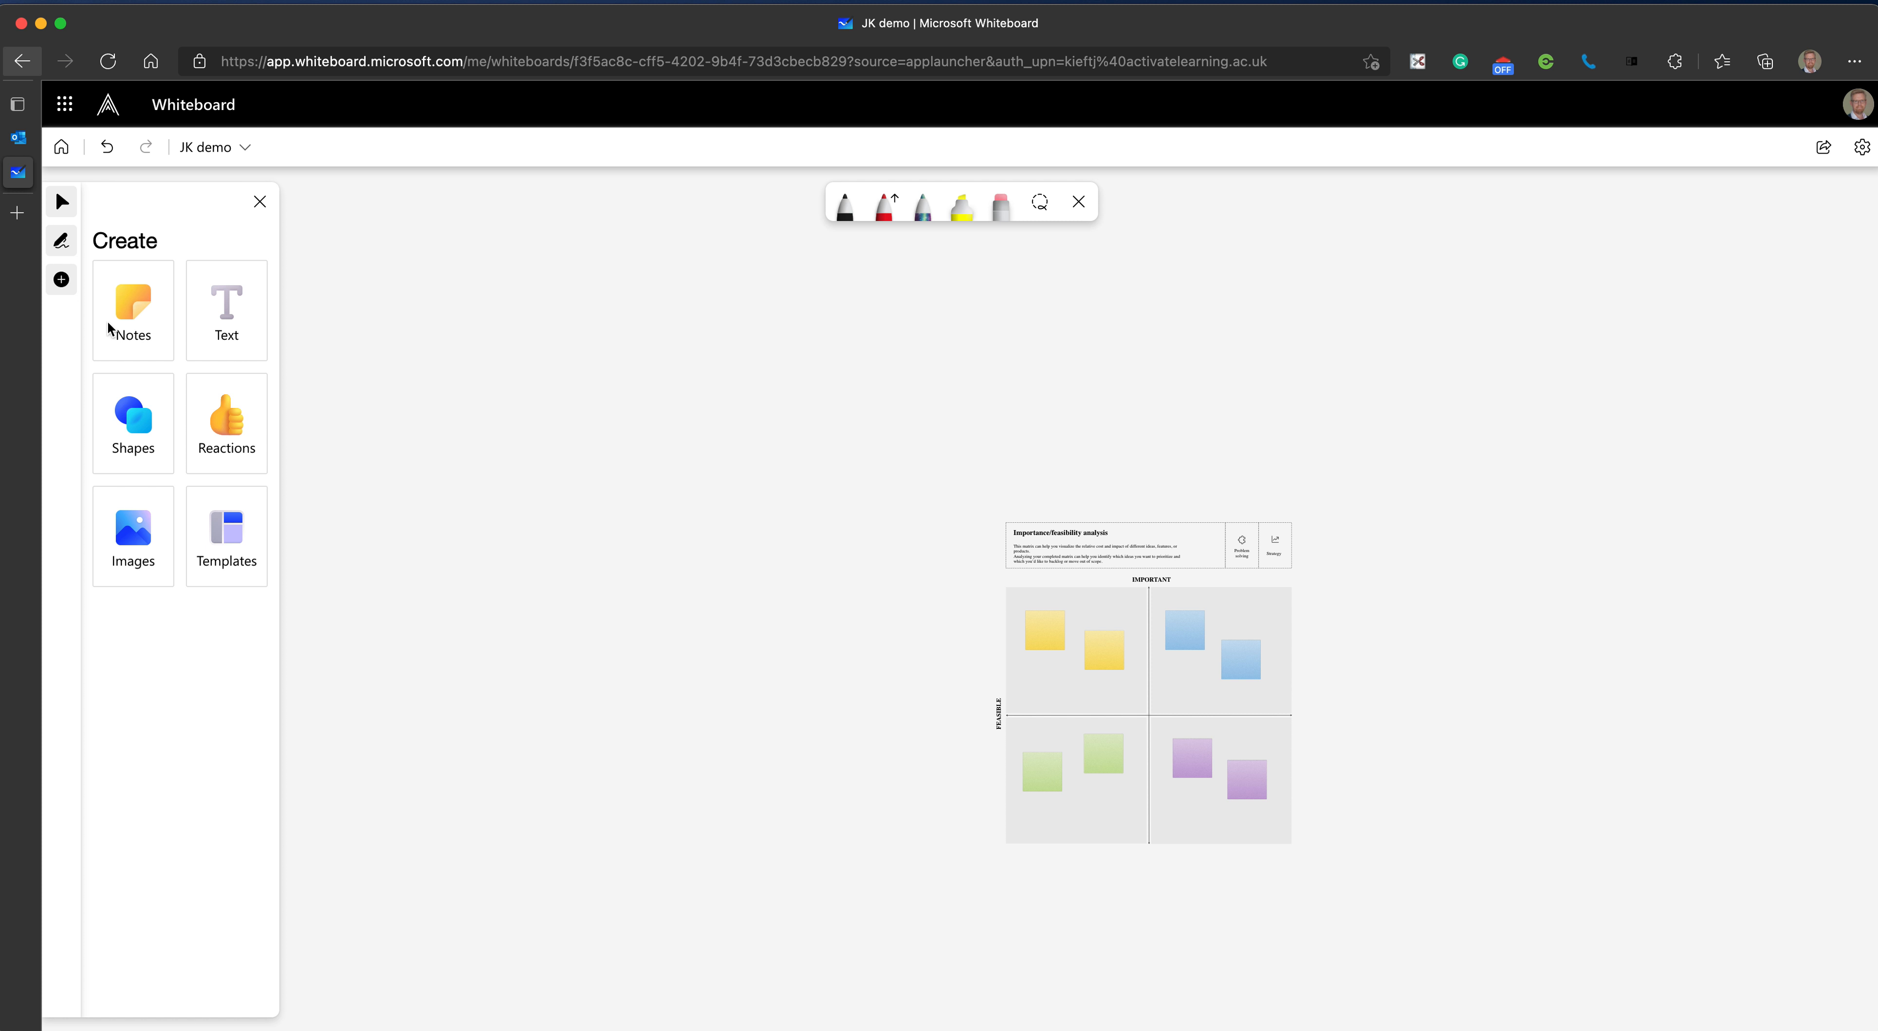
{"action": "left_click", "coordinate": [235, 332]}
{"action": "left_click", "coordinate": [407, 278]}
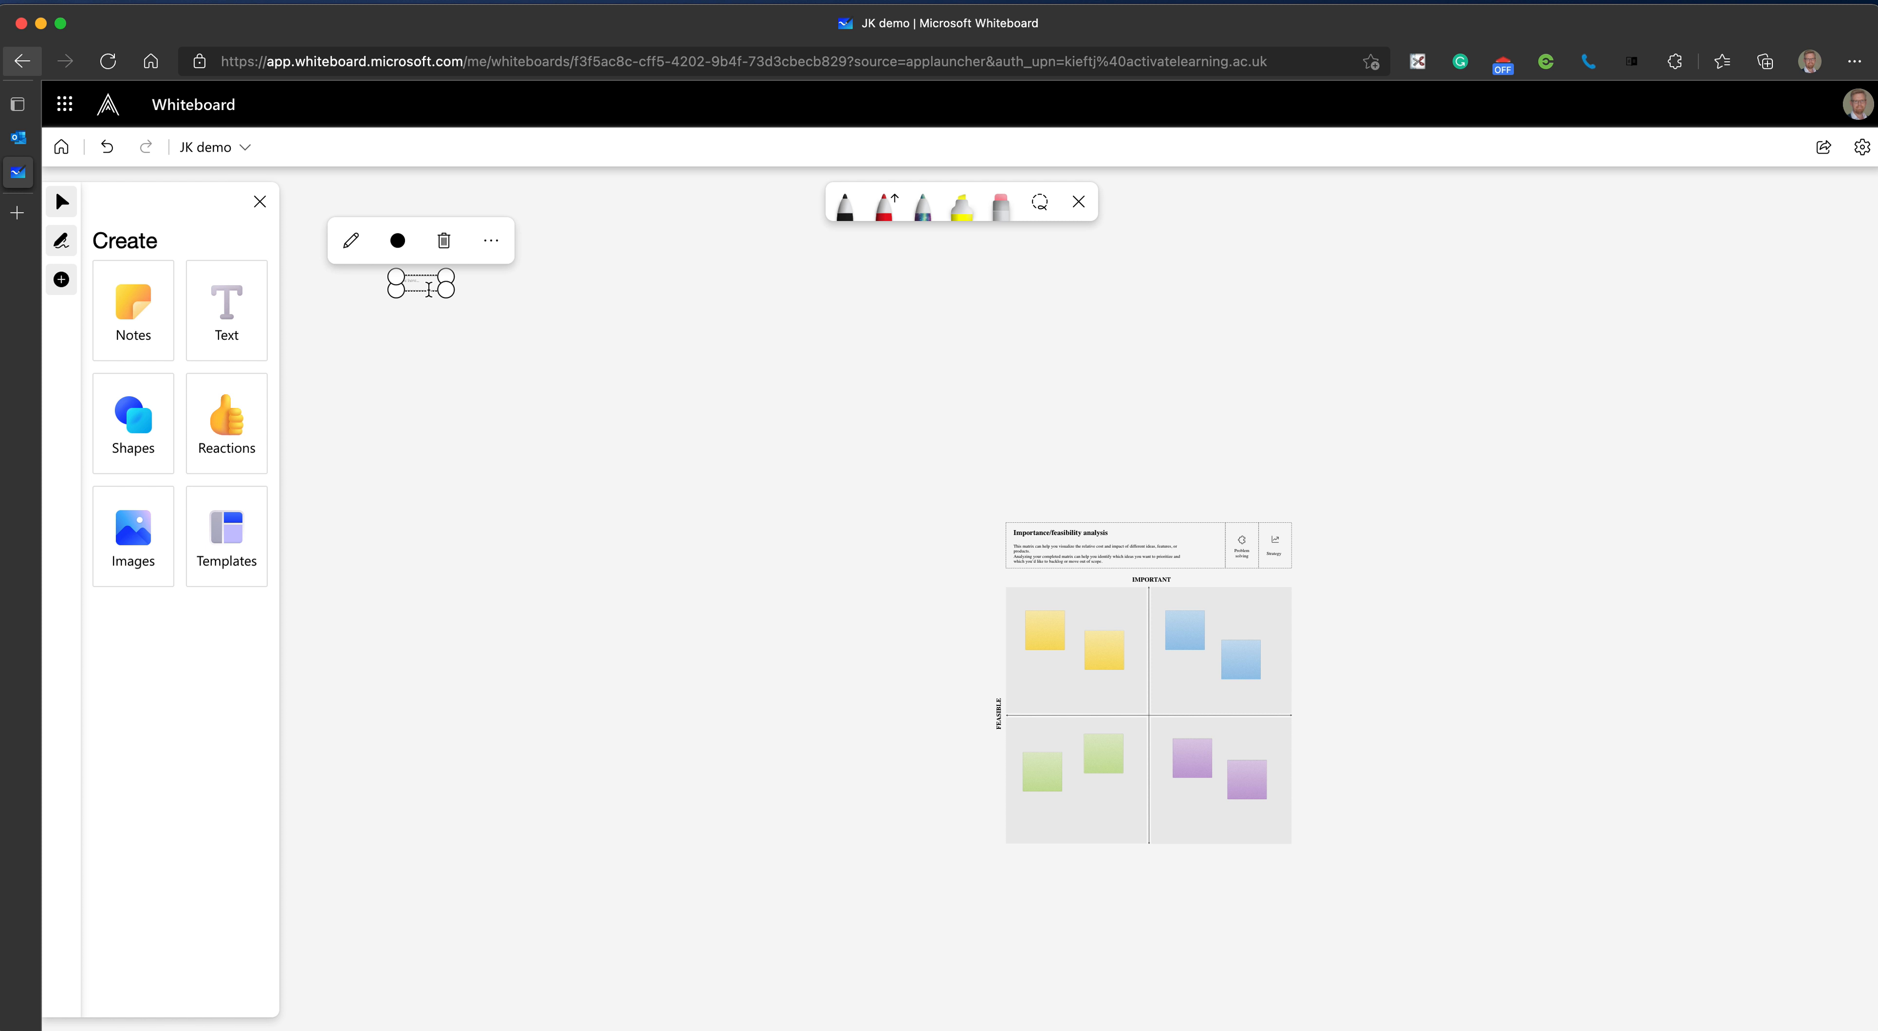
{"action": "left_click_drag", "start_coordinate": [450, 295], "coordinate": [717, 448]}
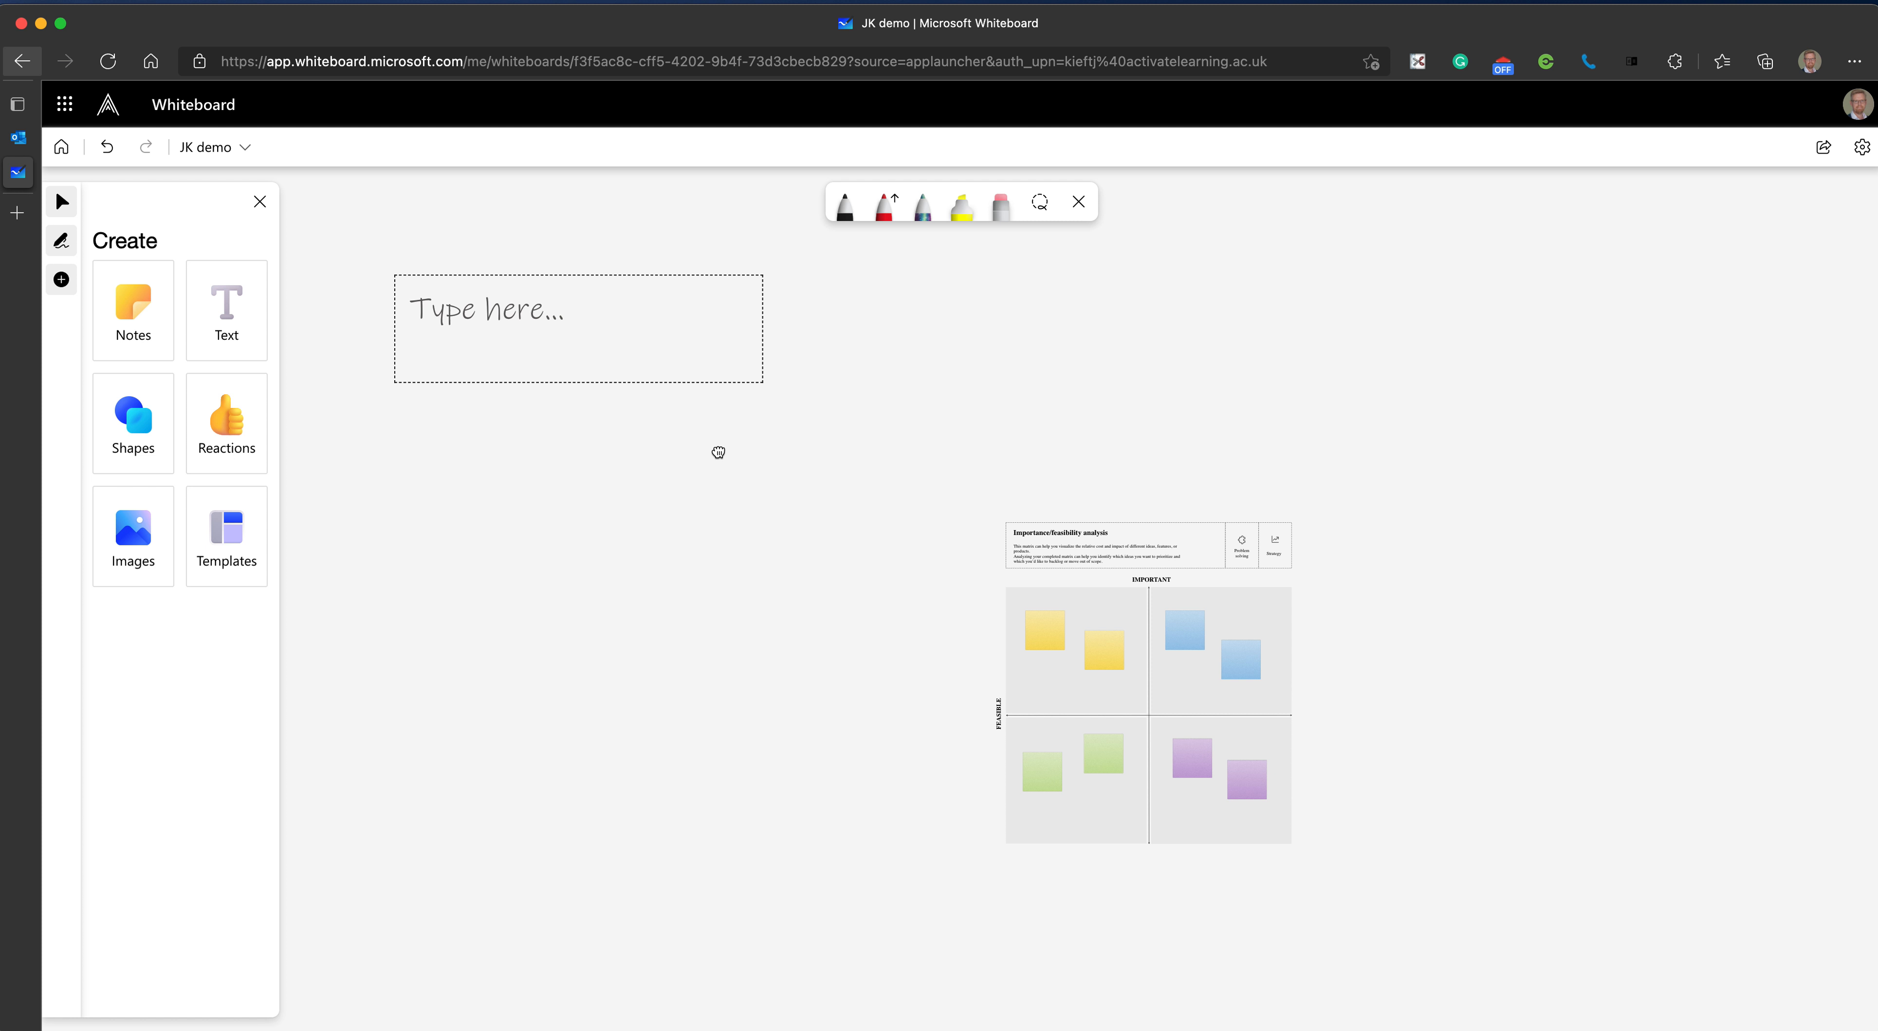
{"action": "left_click", "coordinate": [439, 315]}
{"action": "type", "text": "James"}
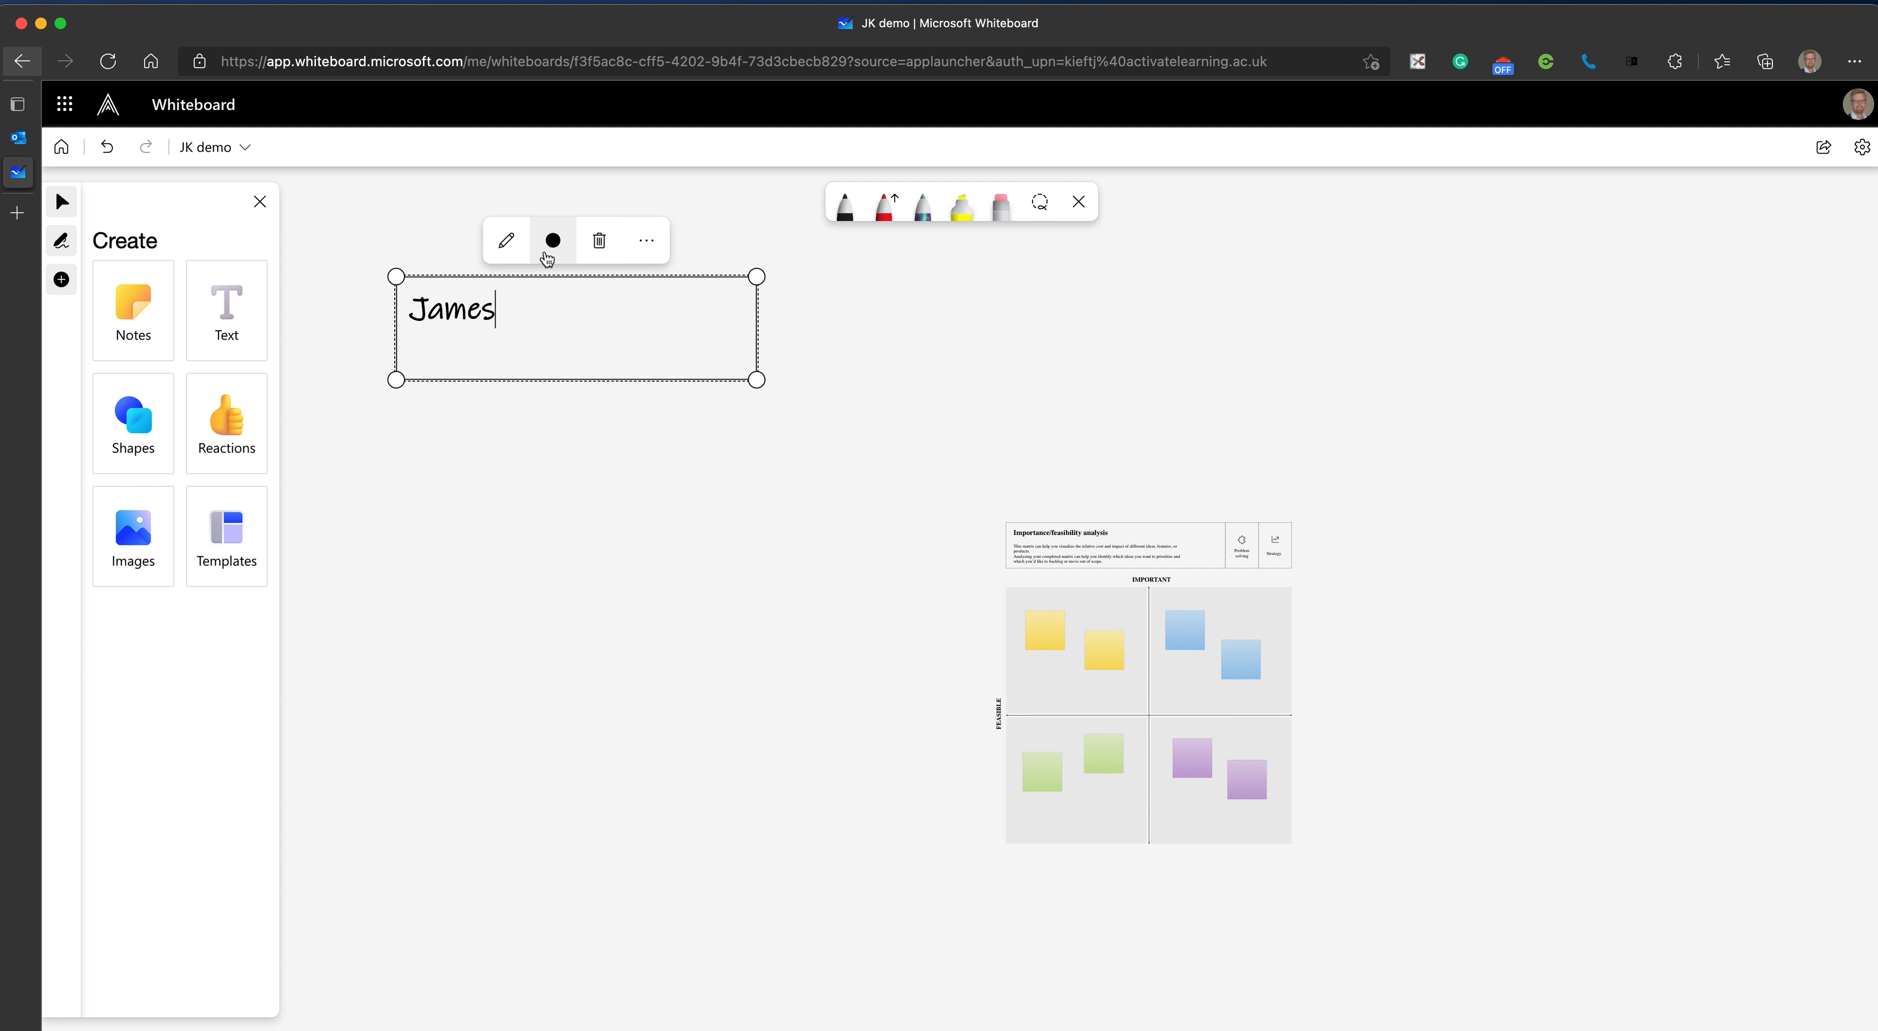
- Colour the name text orange and enlarge its text box
{"action": "left_click", "coordinate": [548, 255]}
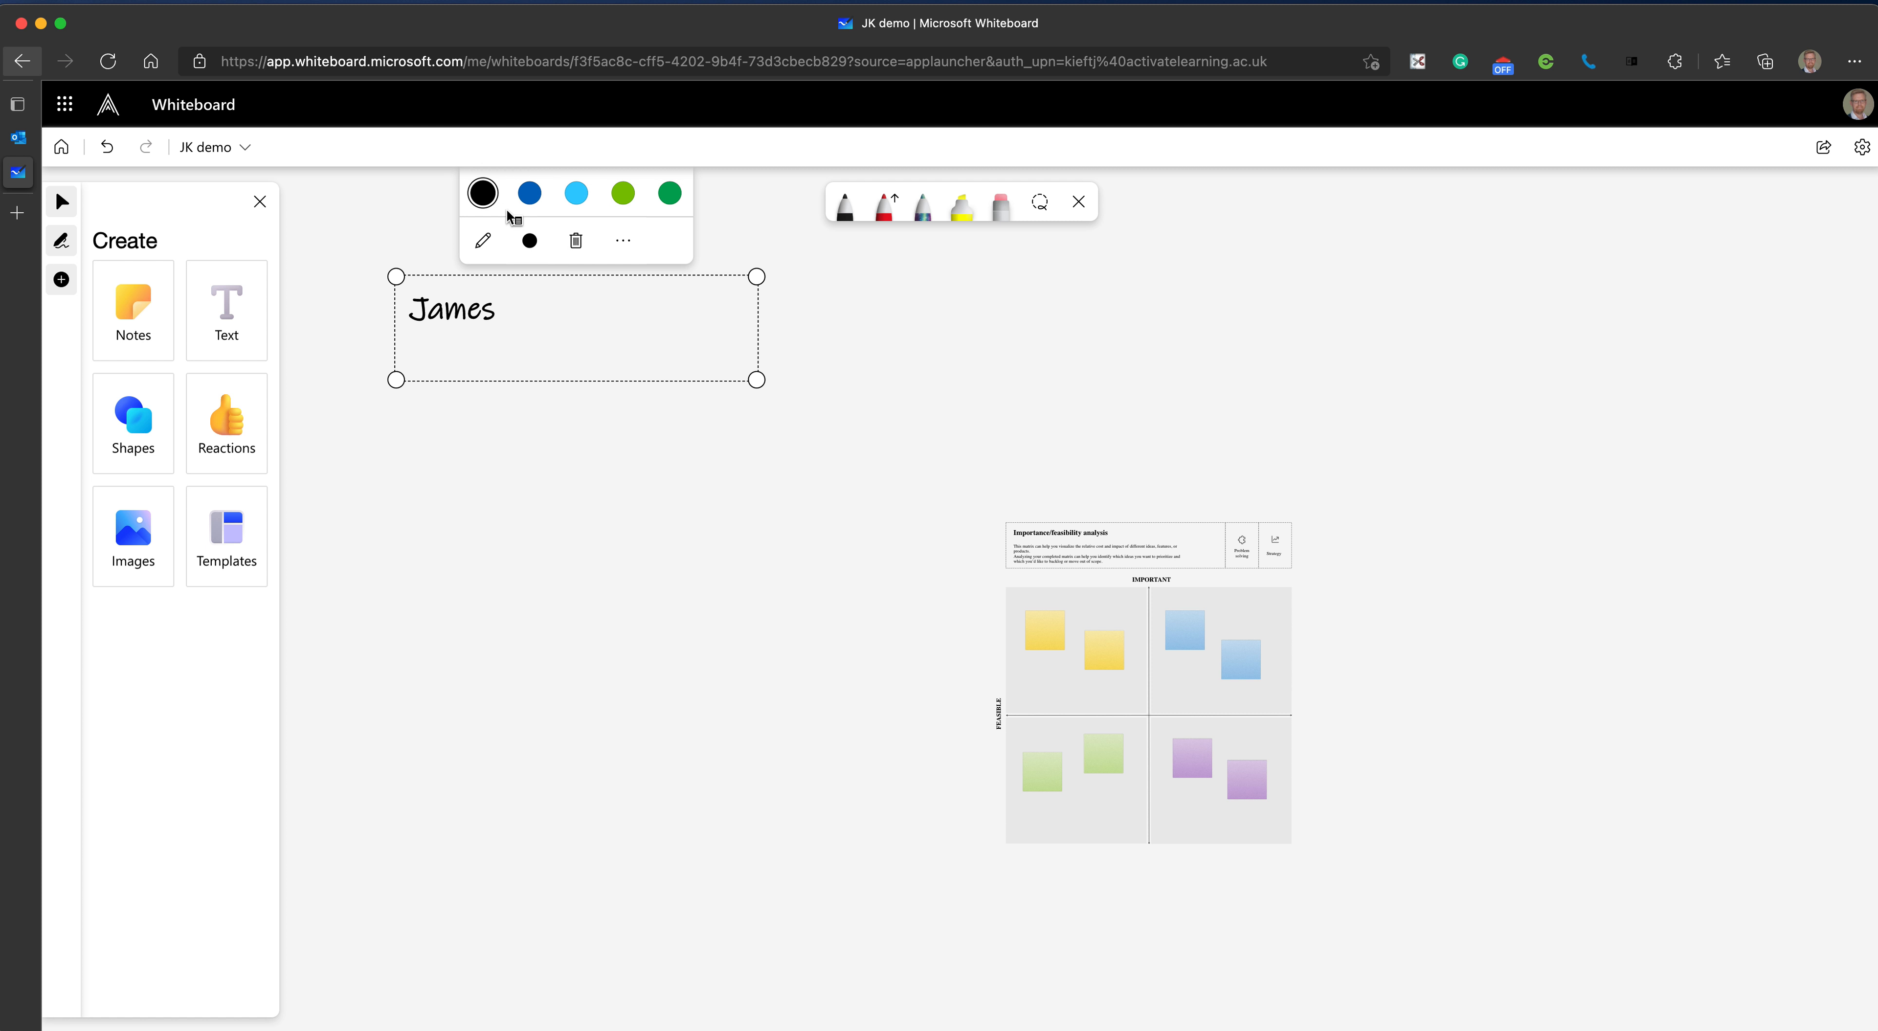
{"action": "scroll", "coordinate": [628, 204], "scroll_direction": "down", "scroll_amount": 5}
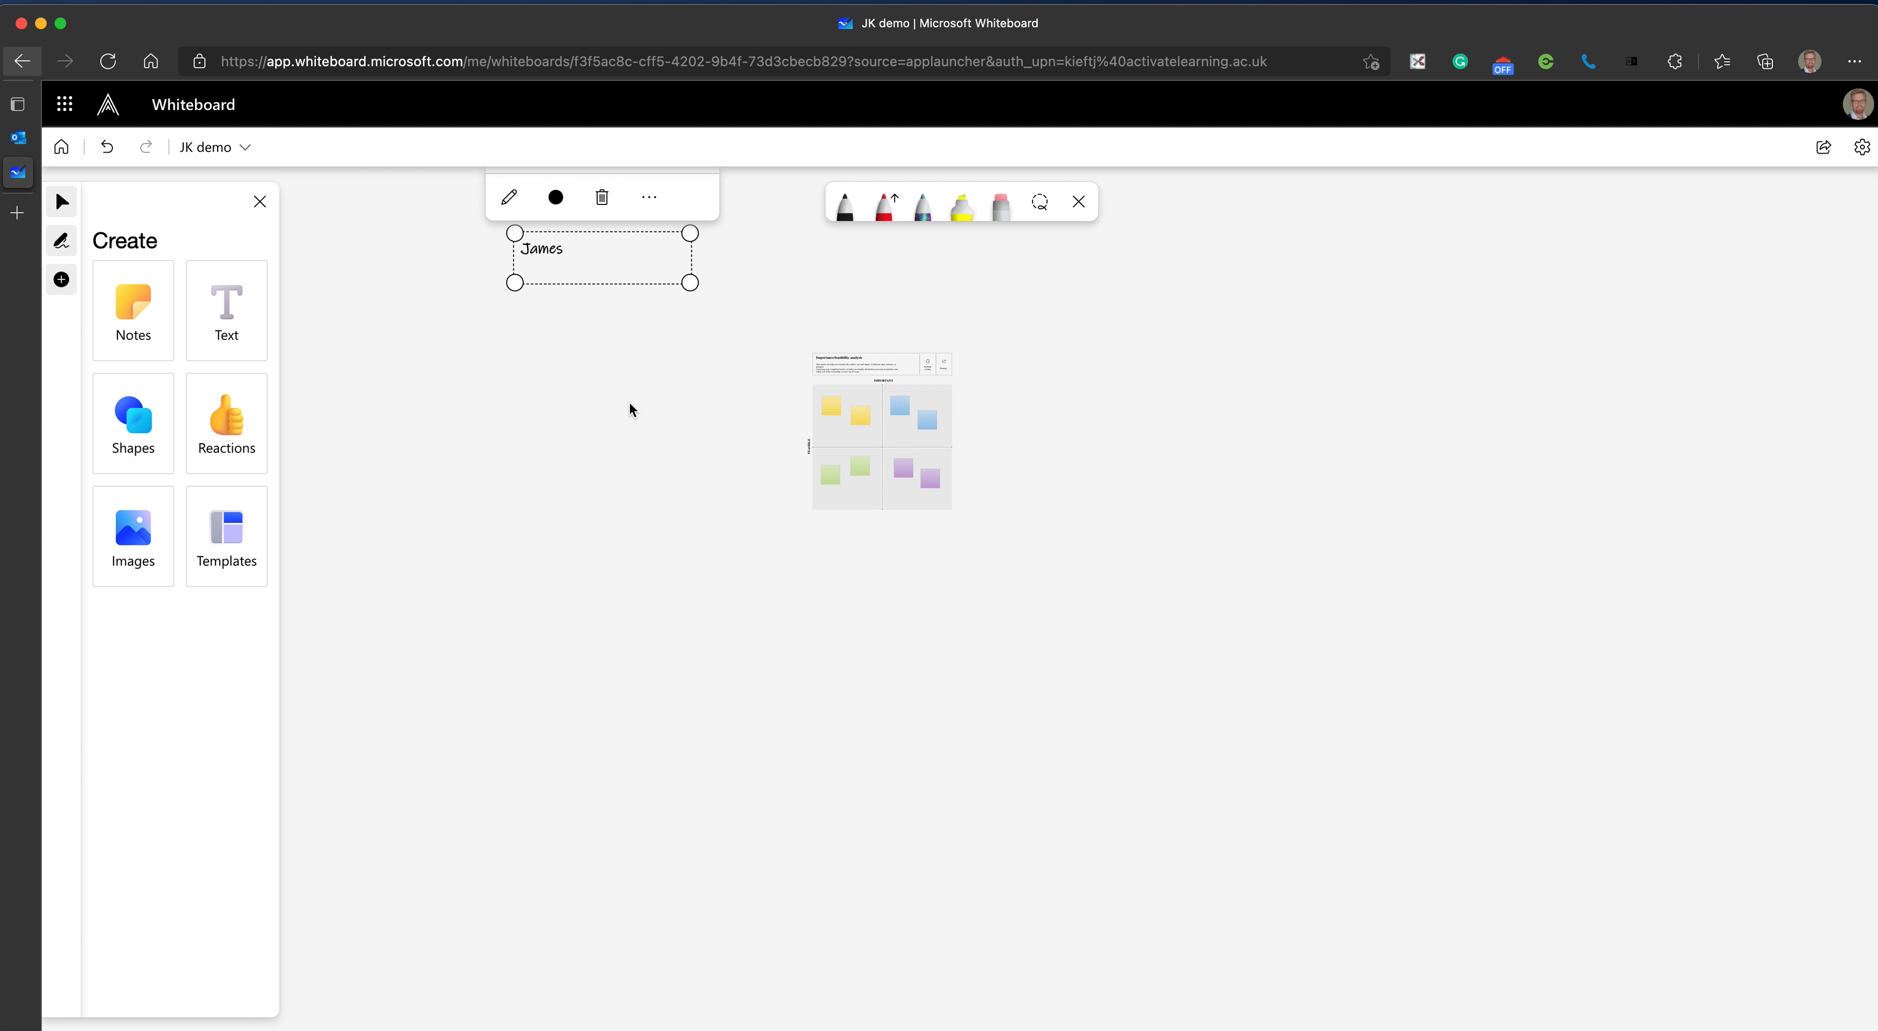
{"action": "left_click_drag", "start_coordinate": [630, 412], "coordinate": [627, 630]}
{"action": "left_click", "coordinate": [544, 472]}
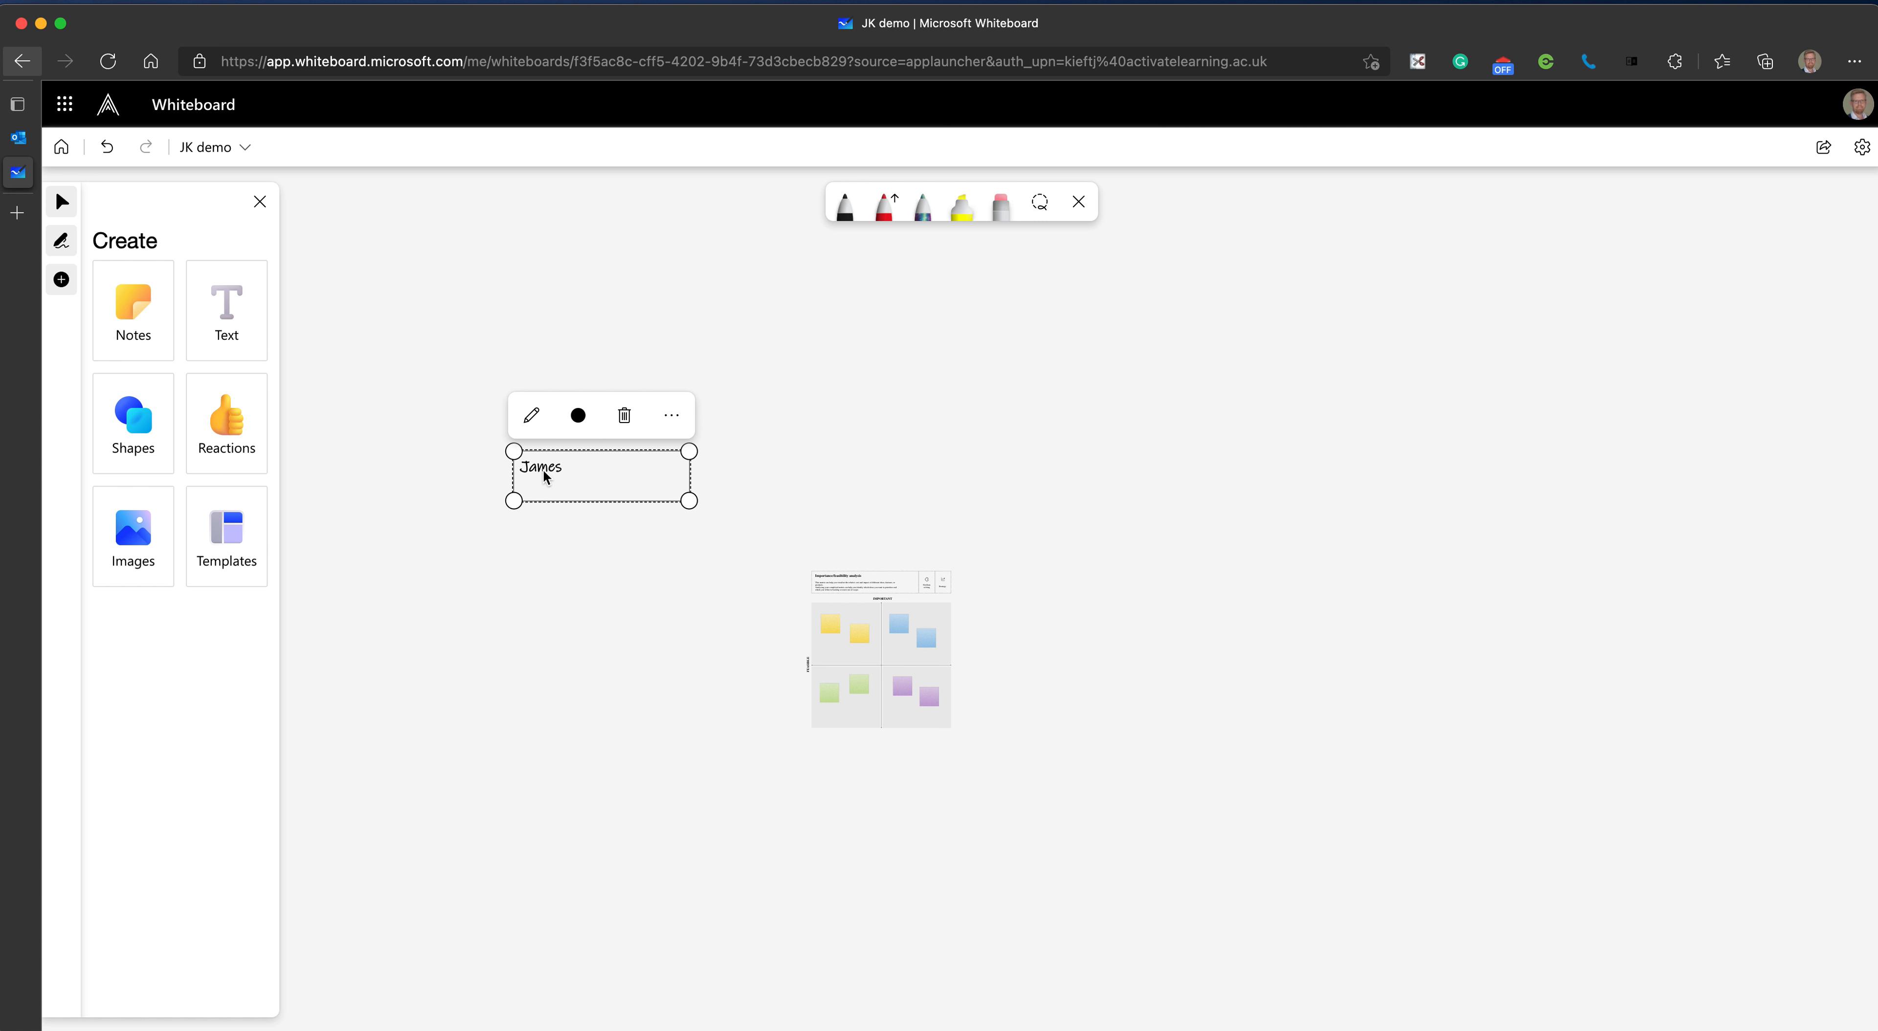
{"action": "left_click", "coordinate": [578, 415]}
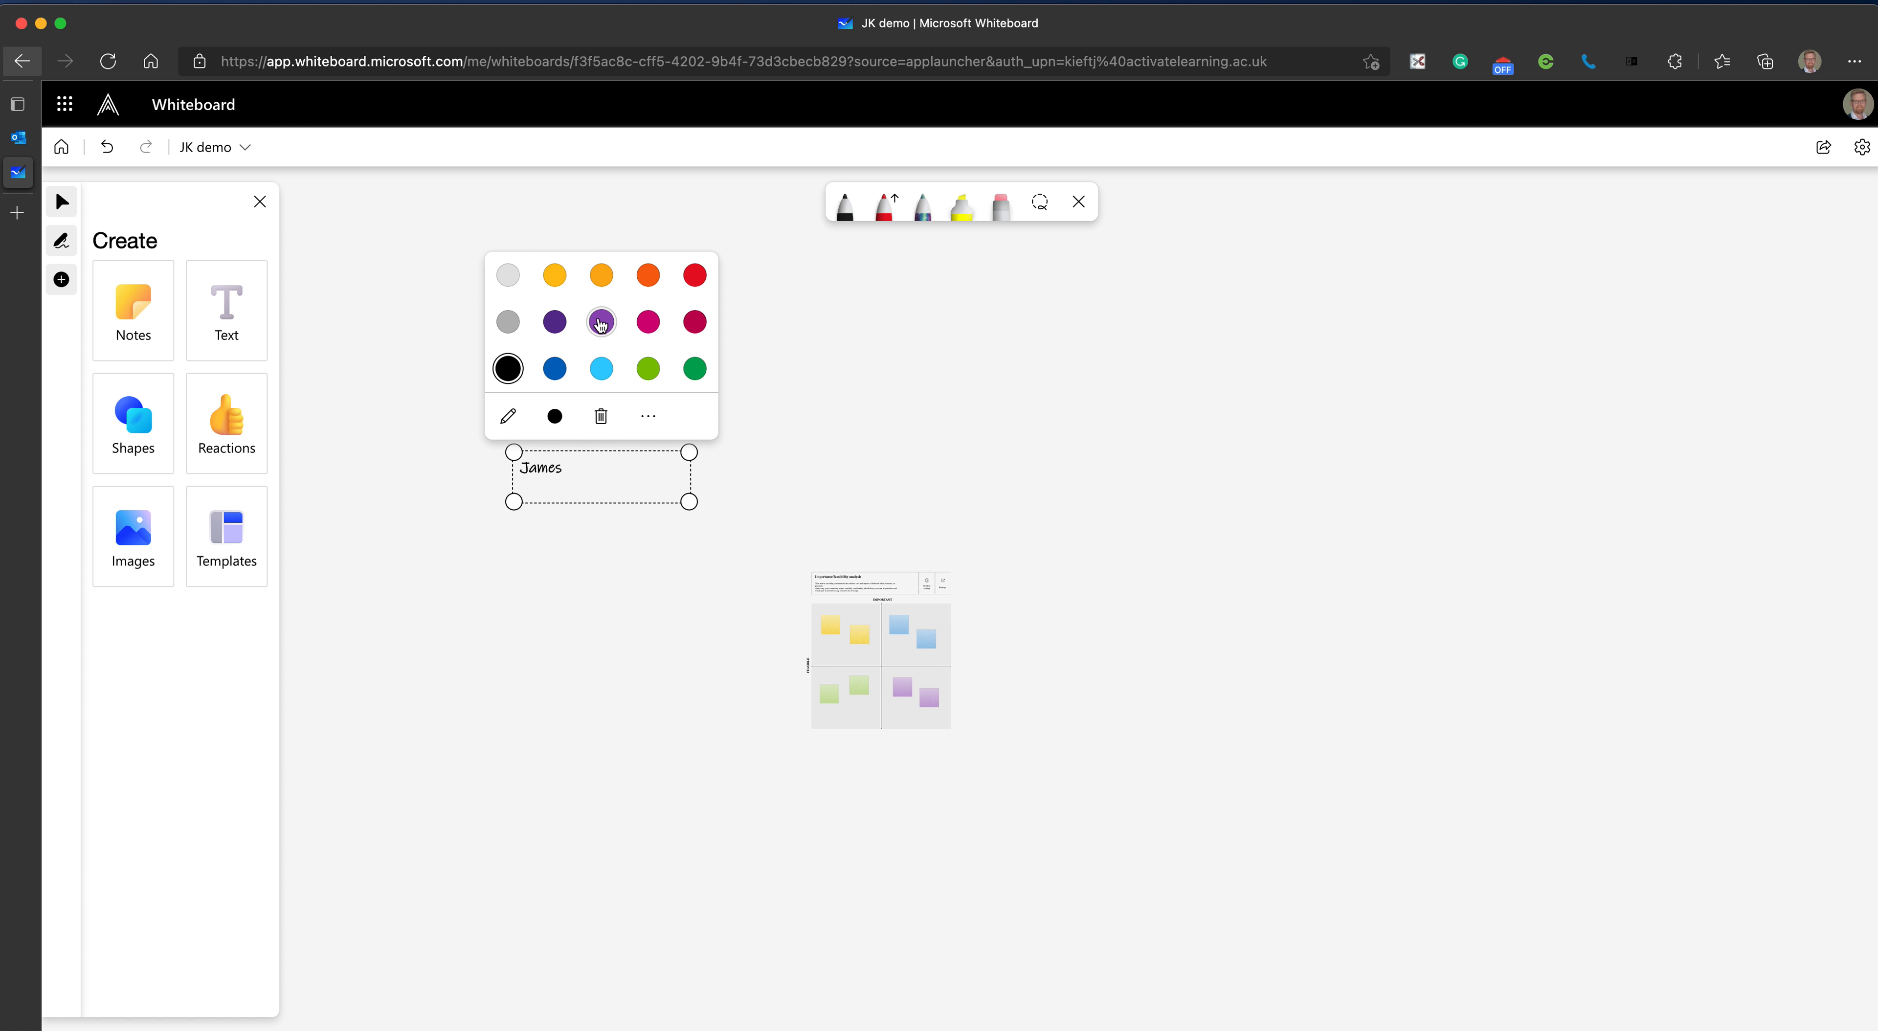
{"action": "left_click", "coordinate": [602, 275]}
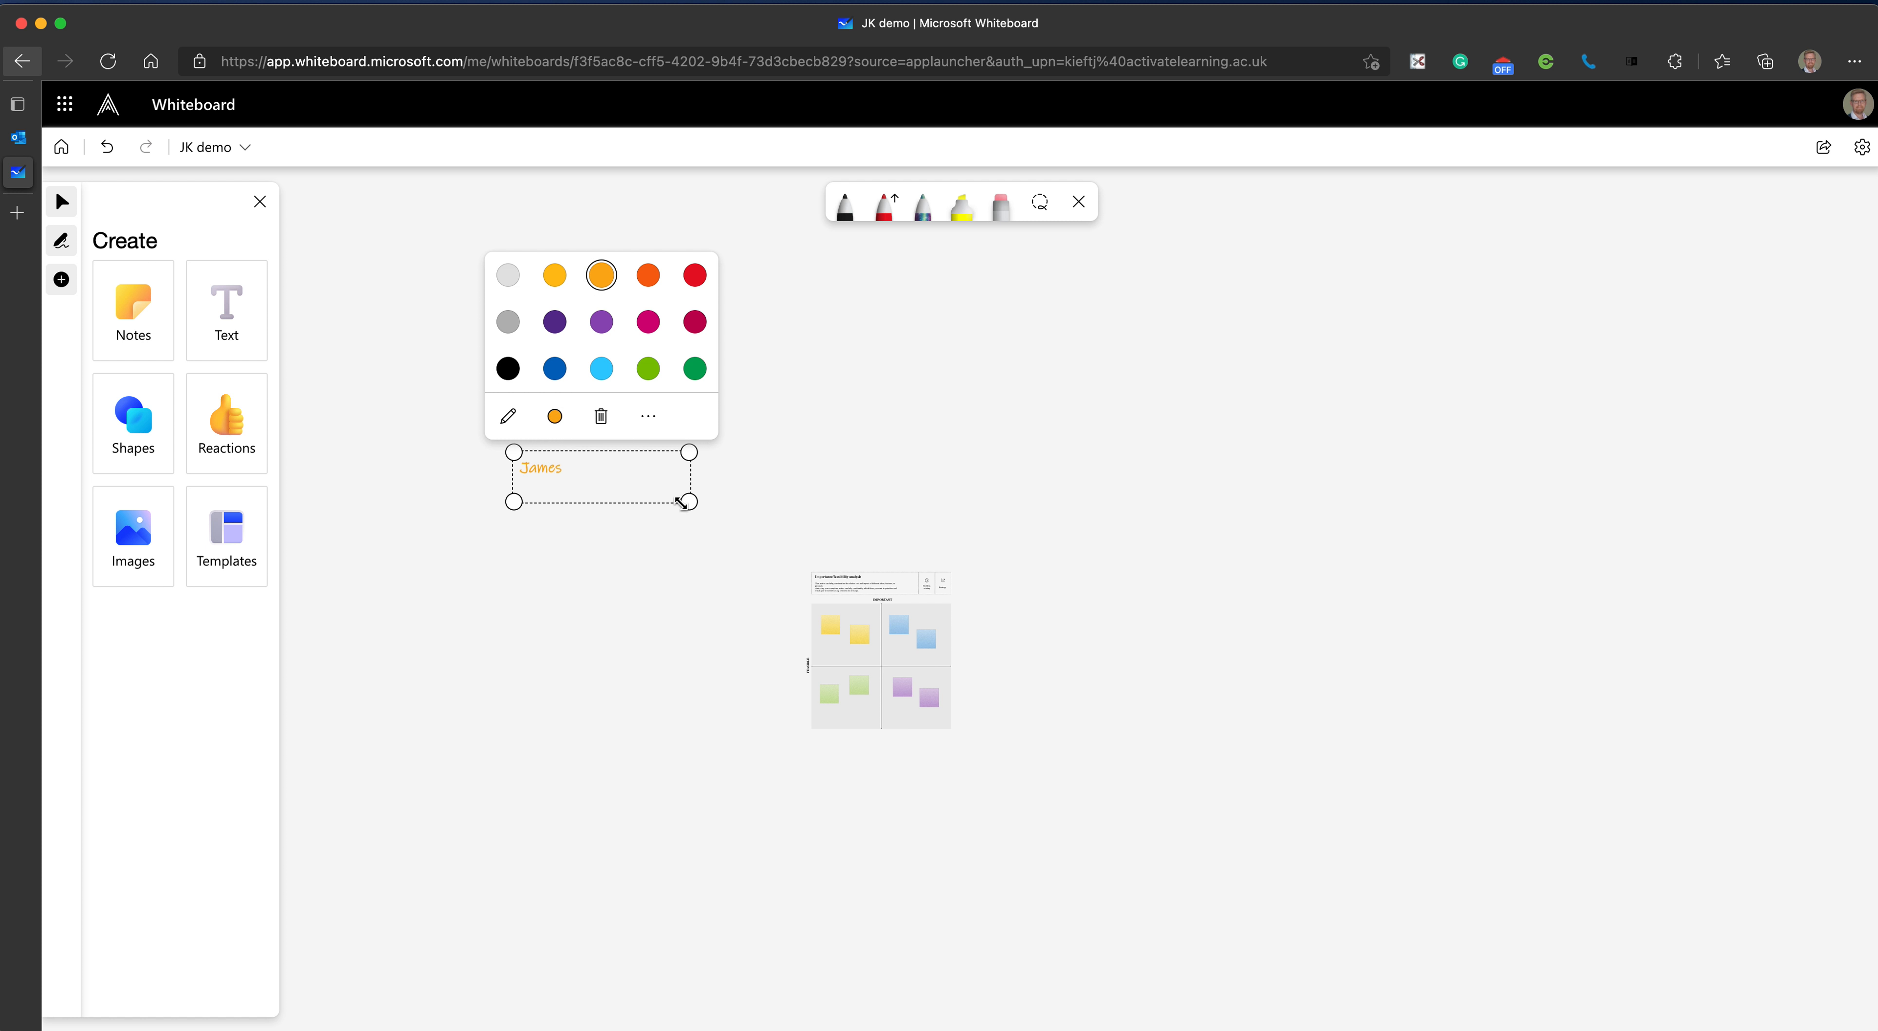
{"action": "left_click_drag", "start_coordinate": [681, 503], "coordinate": [820, 540]}
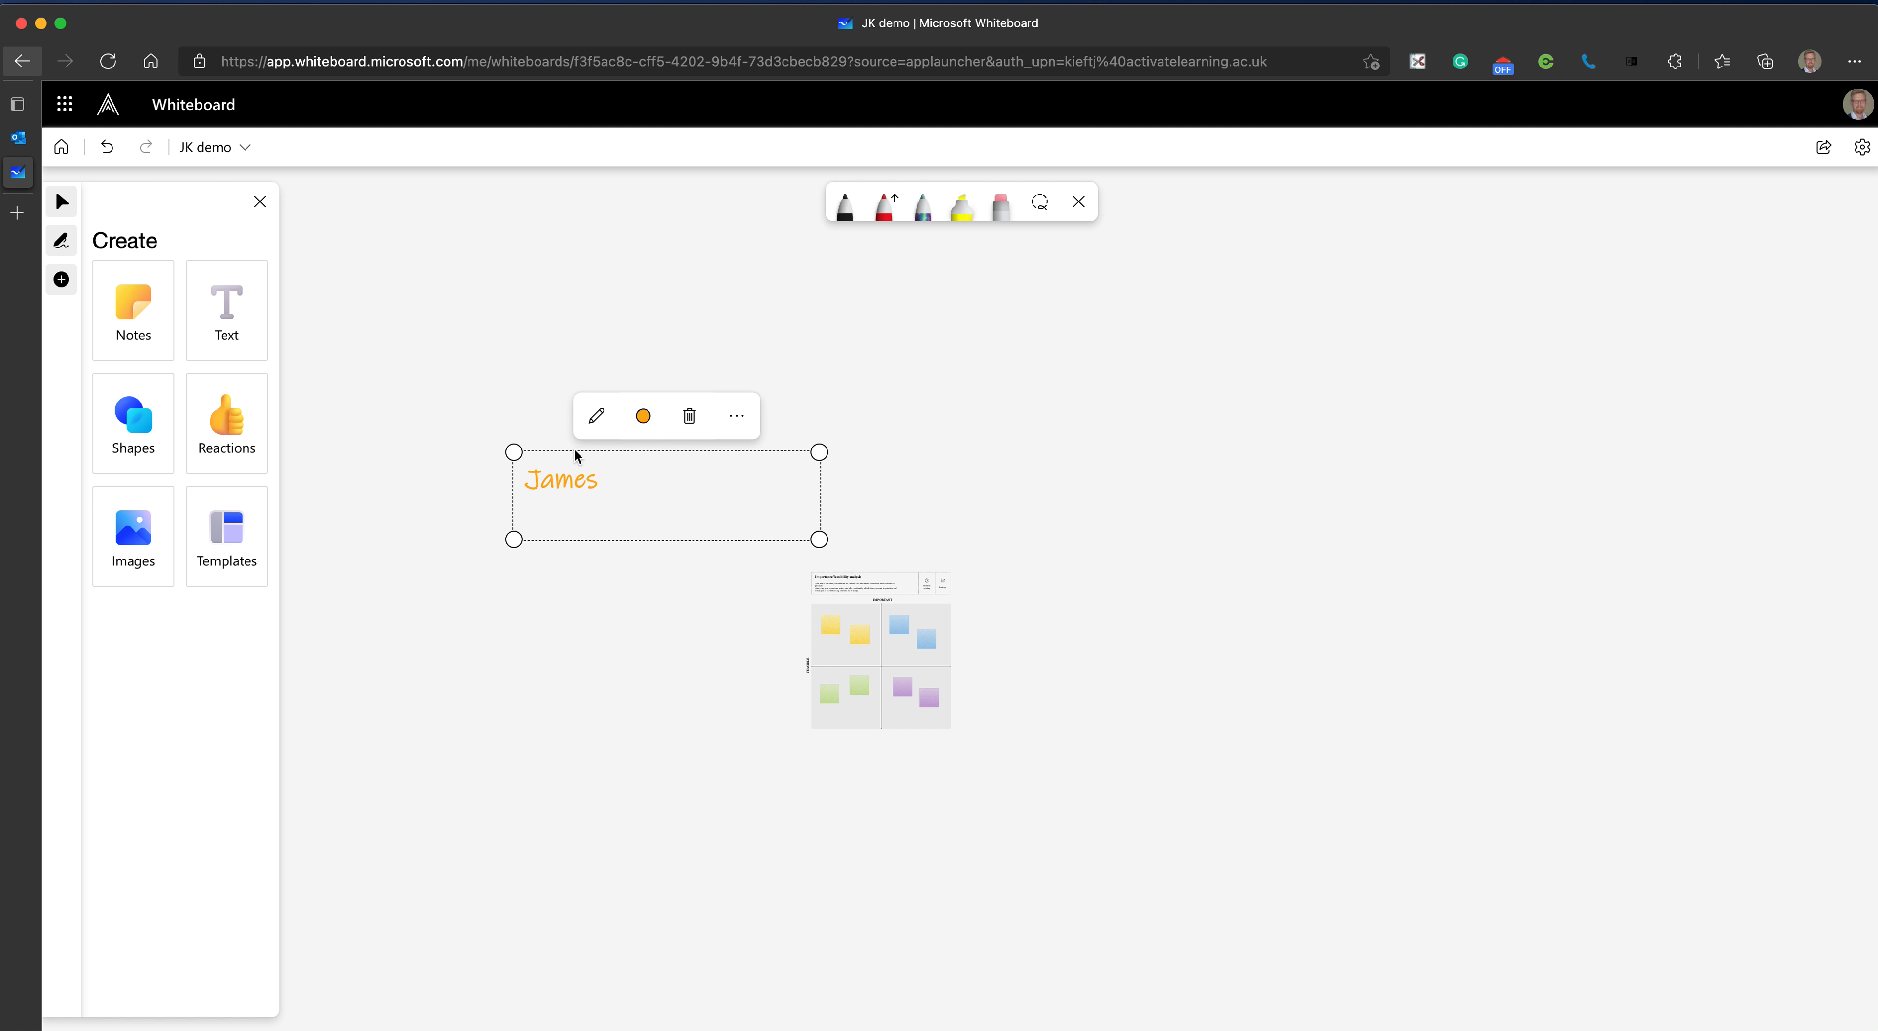
- Move the orange name text over the template's upper yellow notes and open its layering options
{"action": "left_click", "coordinate": [52, 208]}
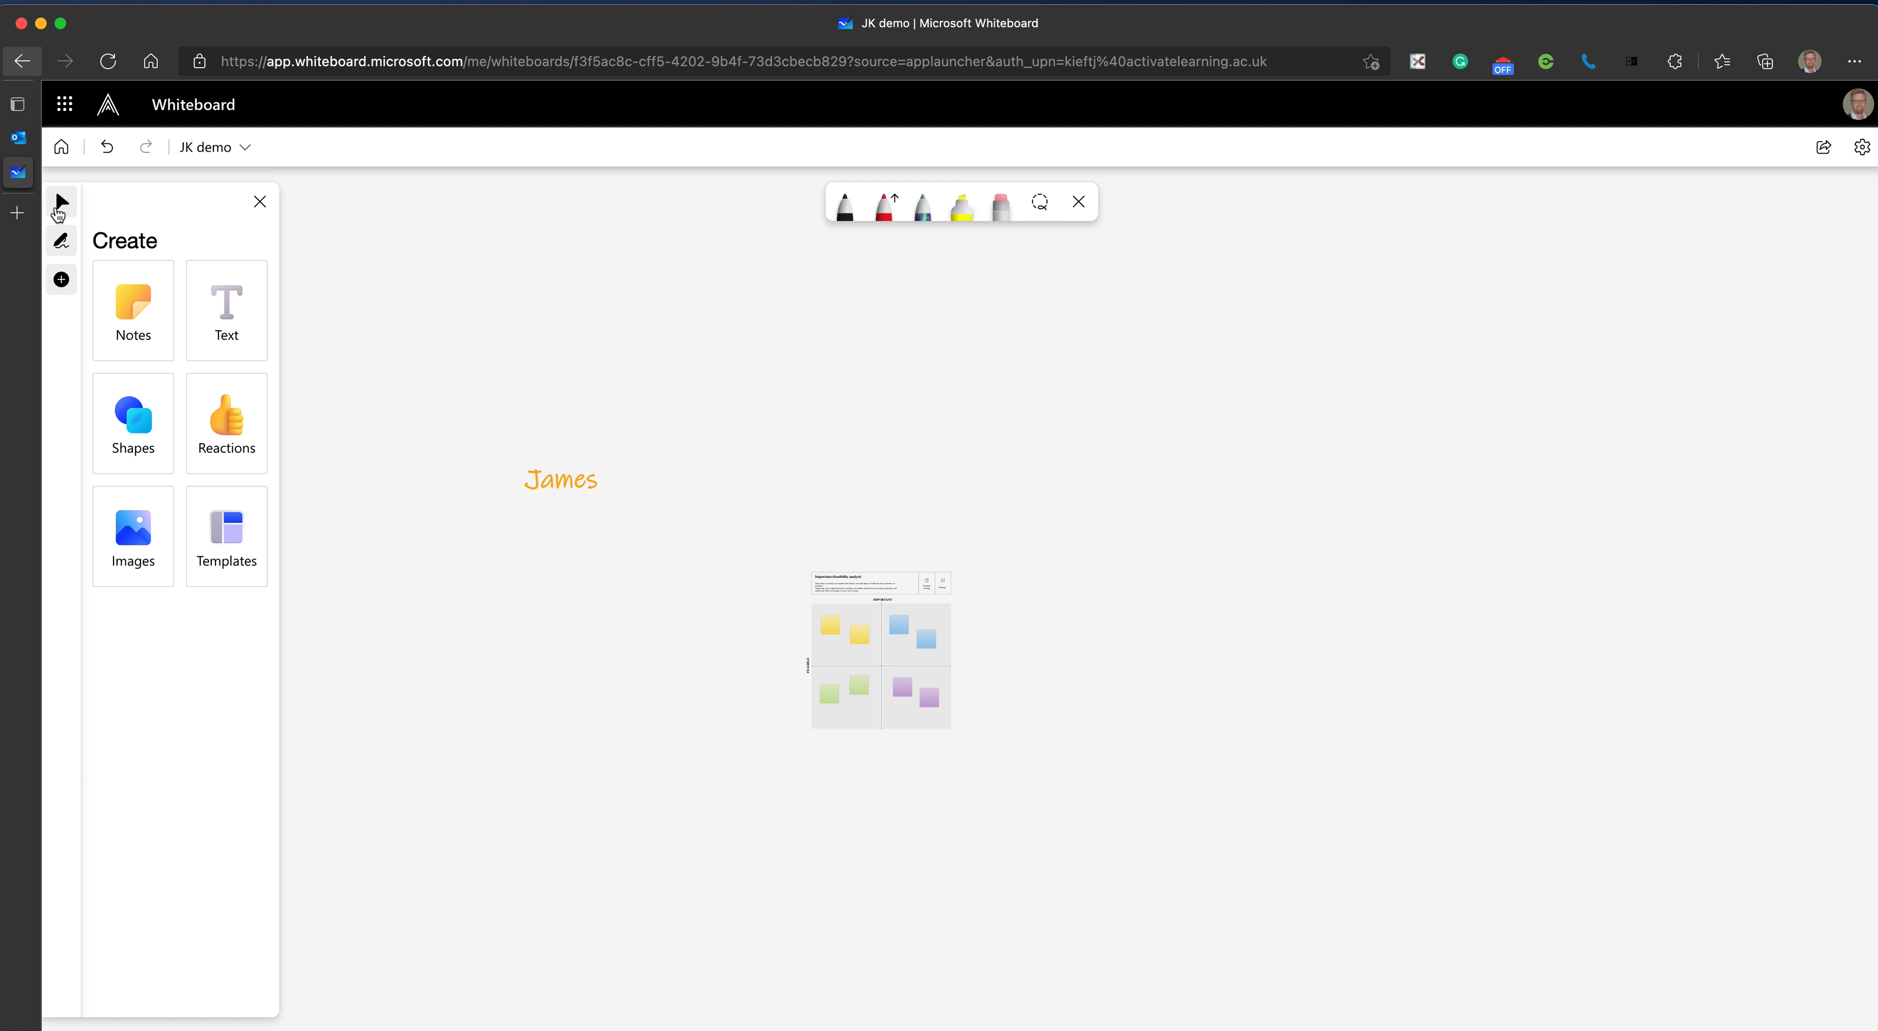
{"action": "left_click", "coordinate": [539, 477]}
{"action": "left_click_drag", "start_coordinate": [555, 487], "coordinate": [829, 621]}
{"action": "left_click", "coordinate": [1010, 548]}
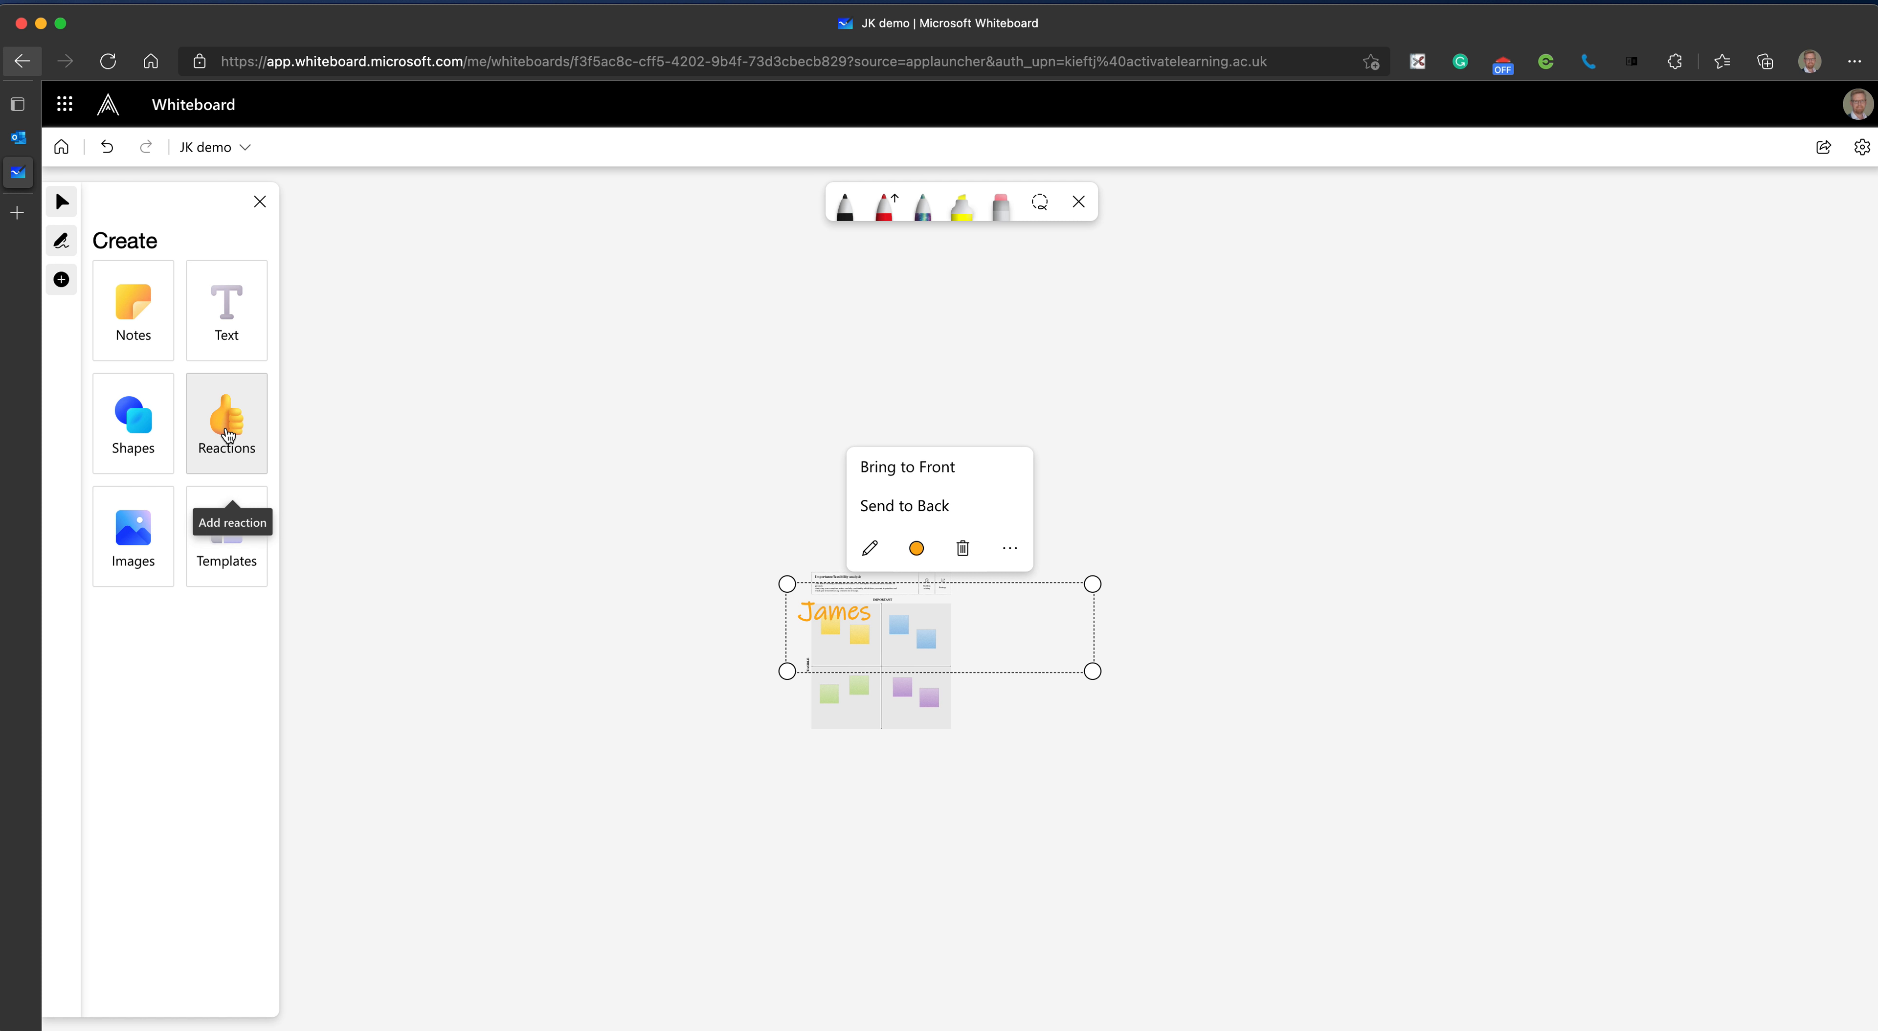
- Add a heart reaction onto the template's header, just above the orange name text
{"action": "left_click", "coordinate": [230, 434]}
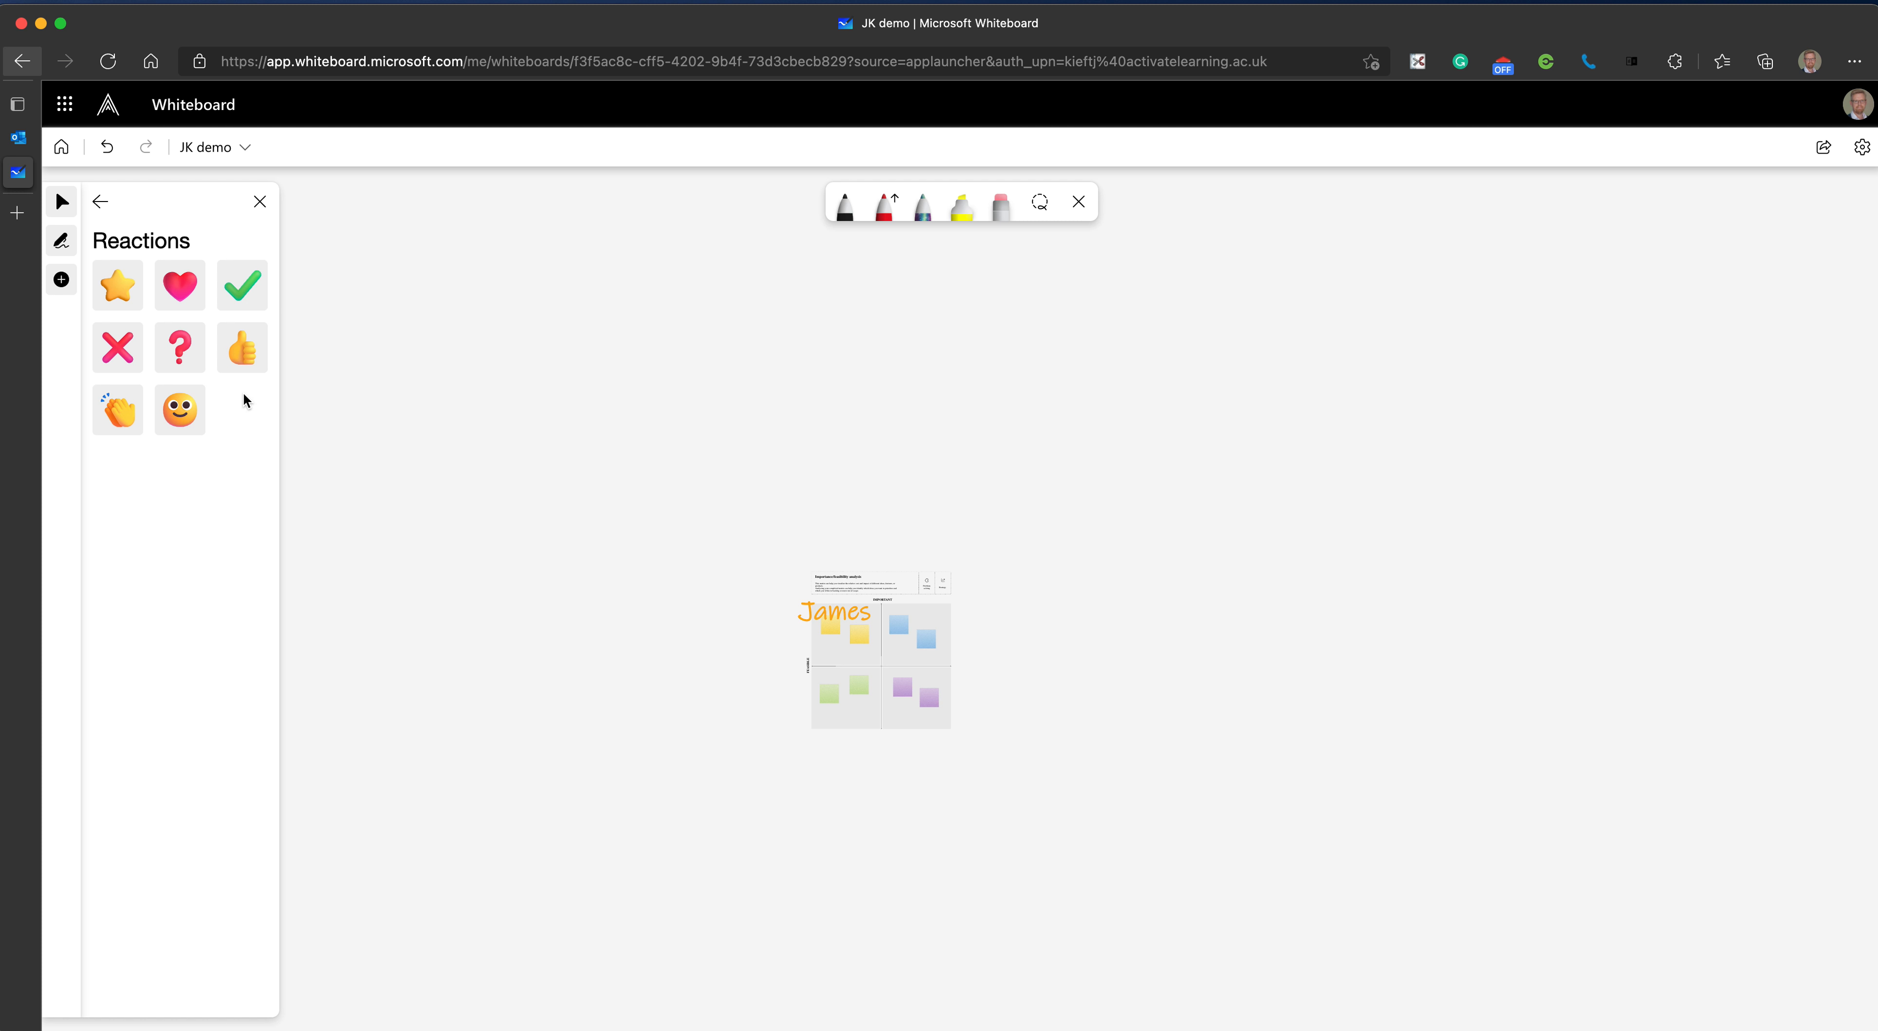
{"action": "left_click", "coordinate": [172, 293]}
{"action": "left_click_drag", "start_coordinate": [173, 293], "coordinate": [814, 585]}
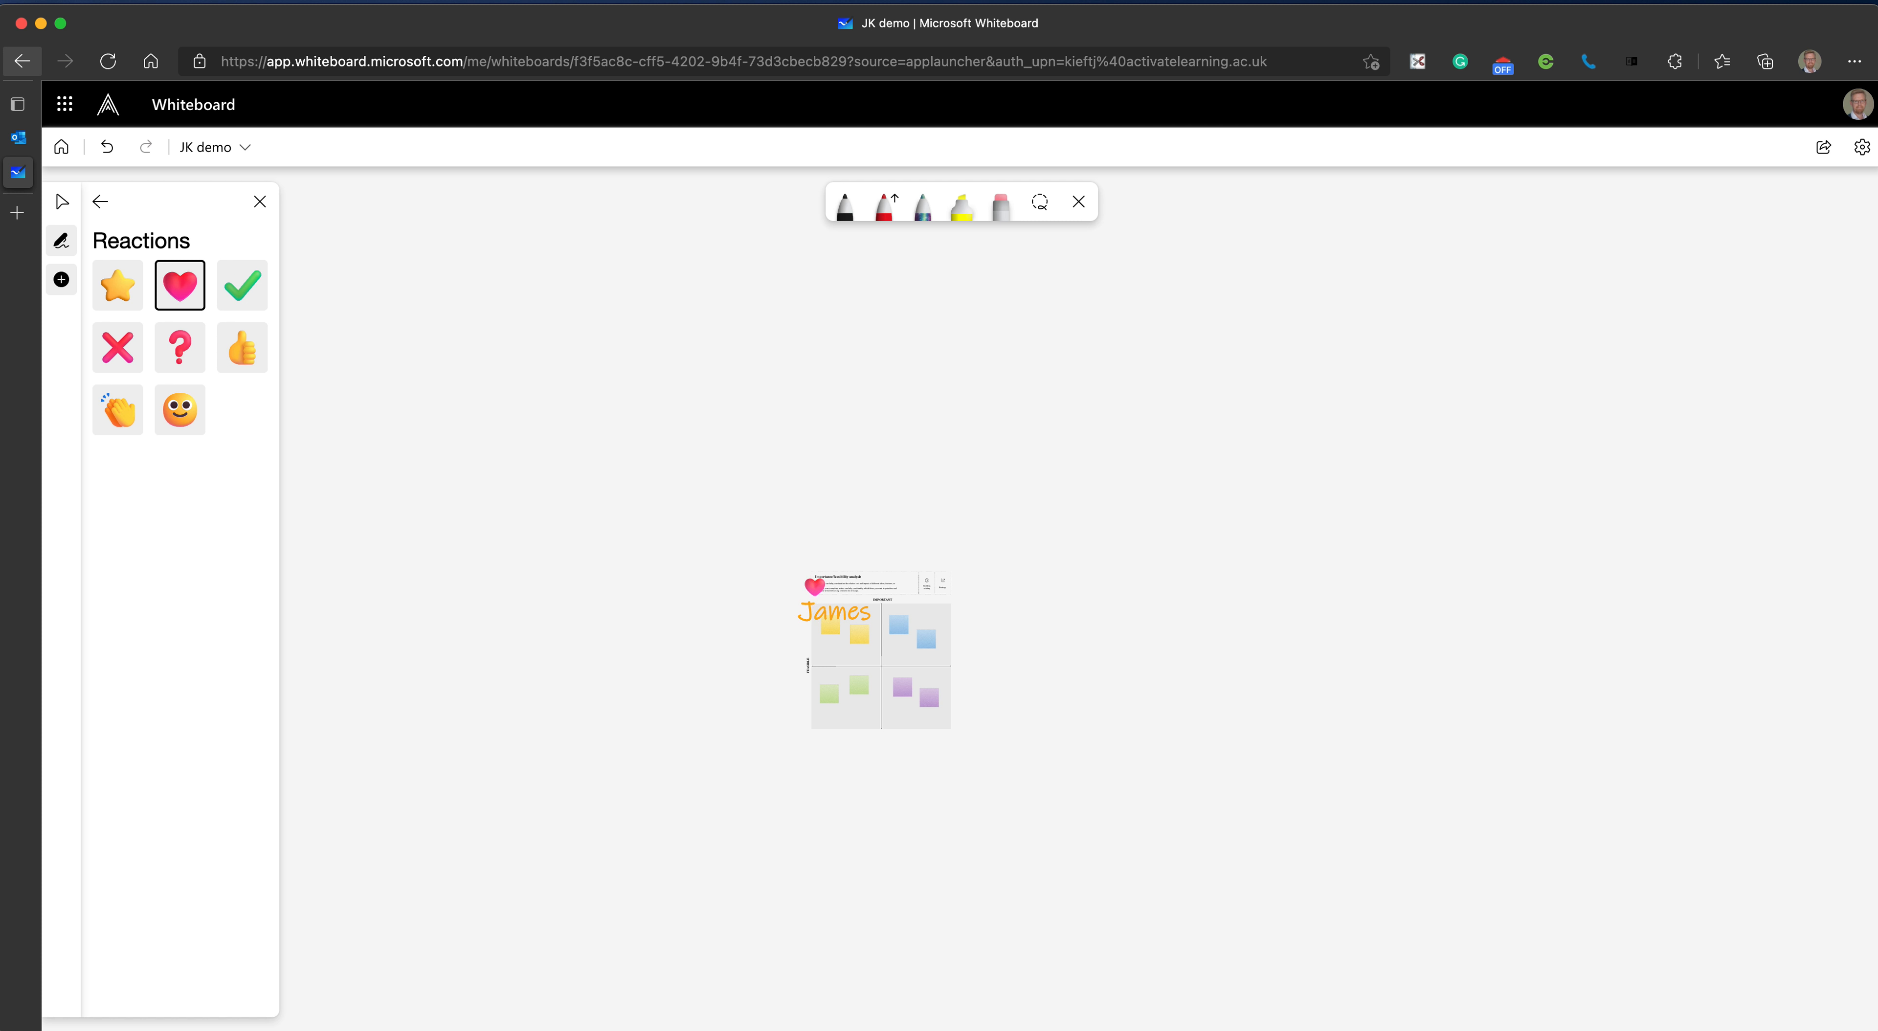
{"action": "left_click", "coordinate": [814, 585]}
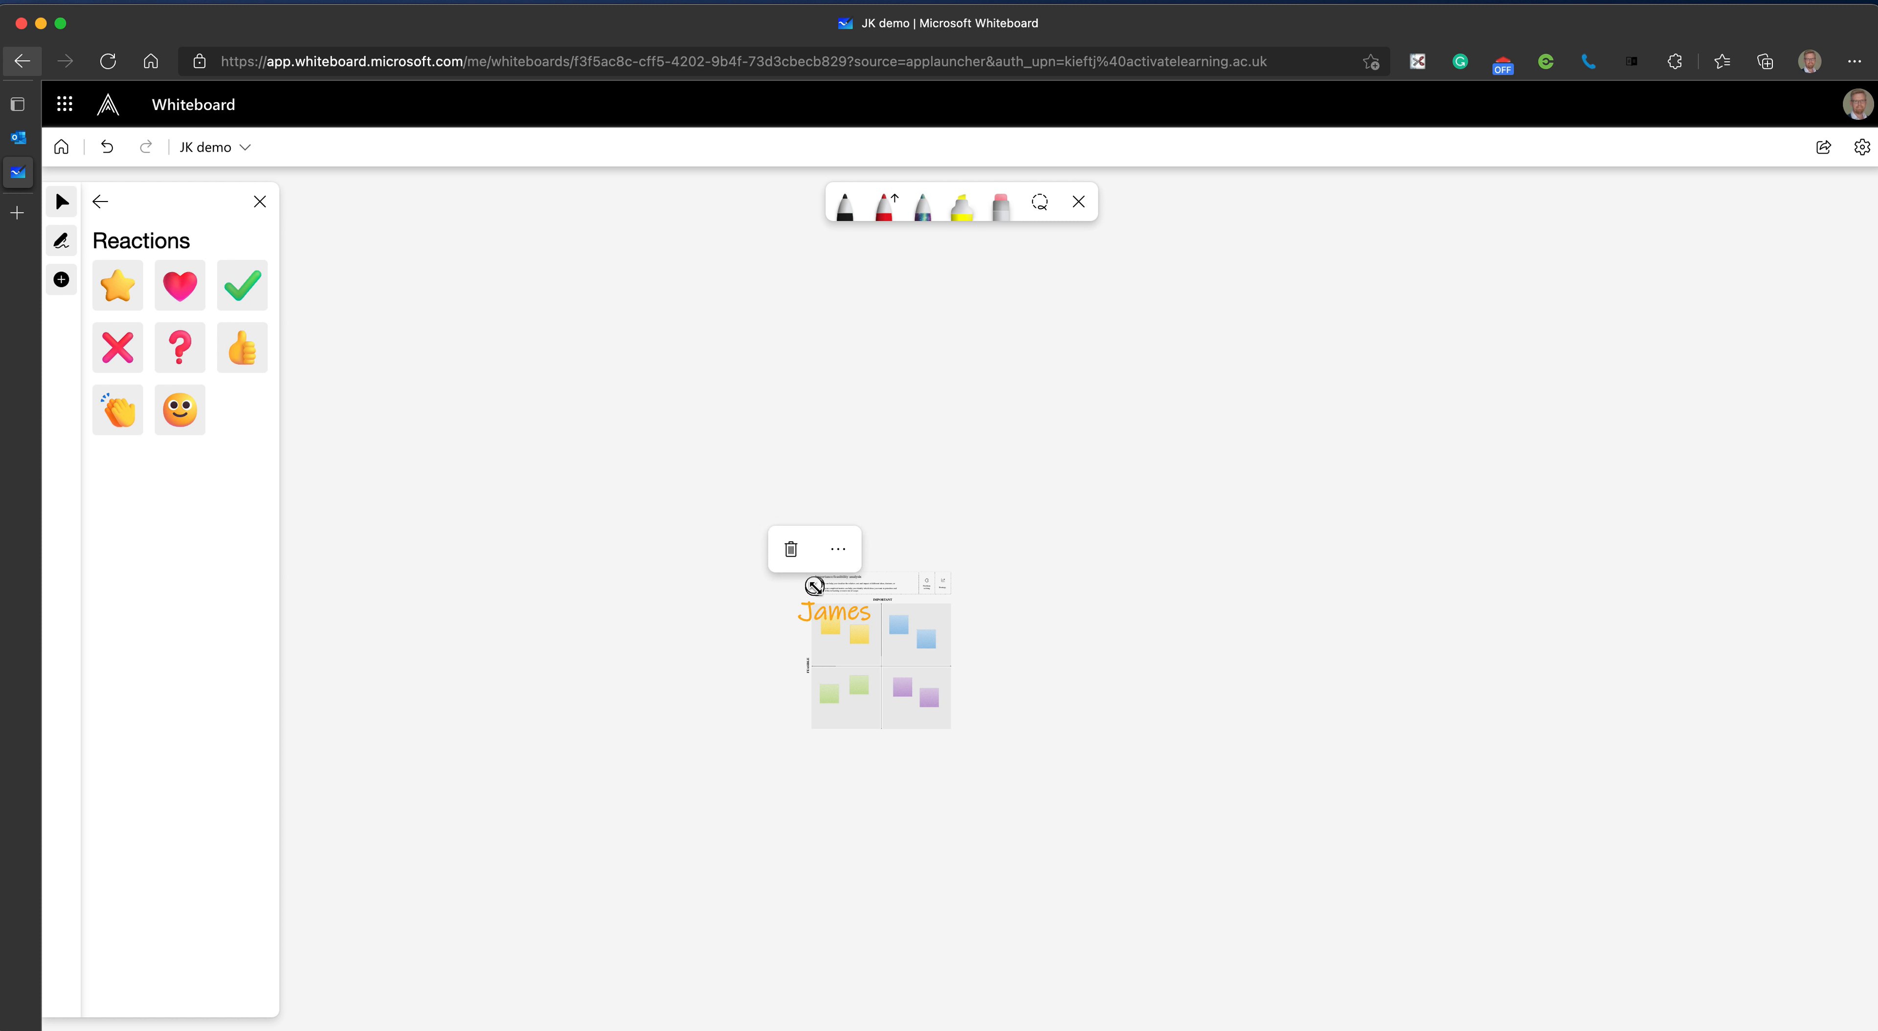
{"action": "left_click", "coordinate": [674, 582]}
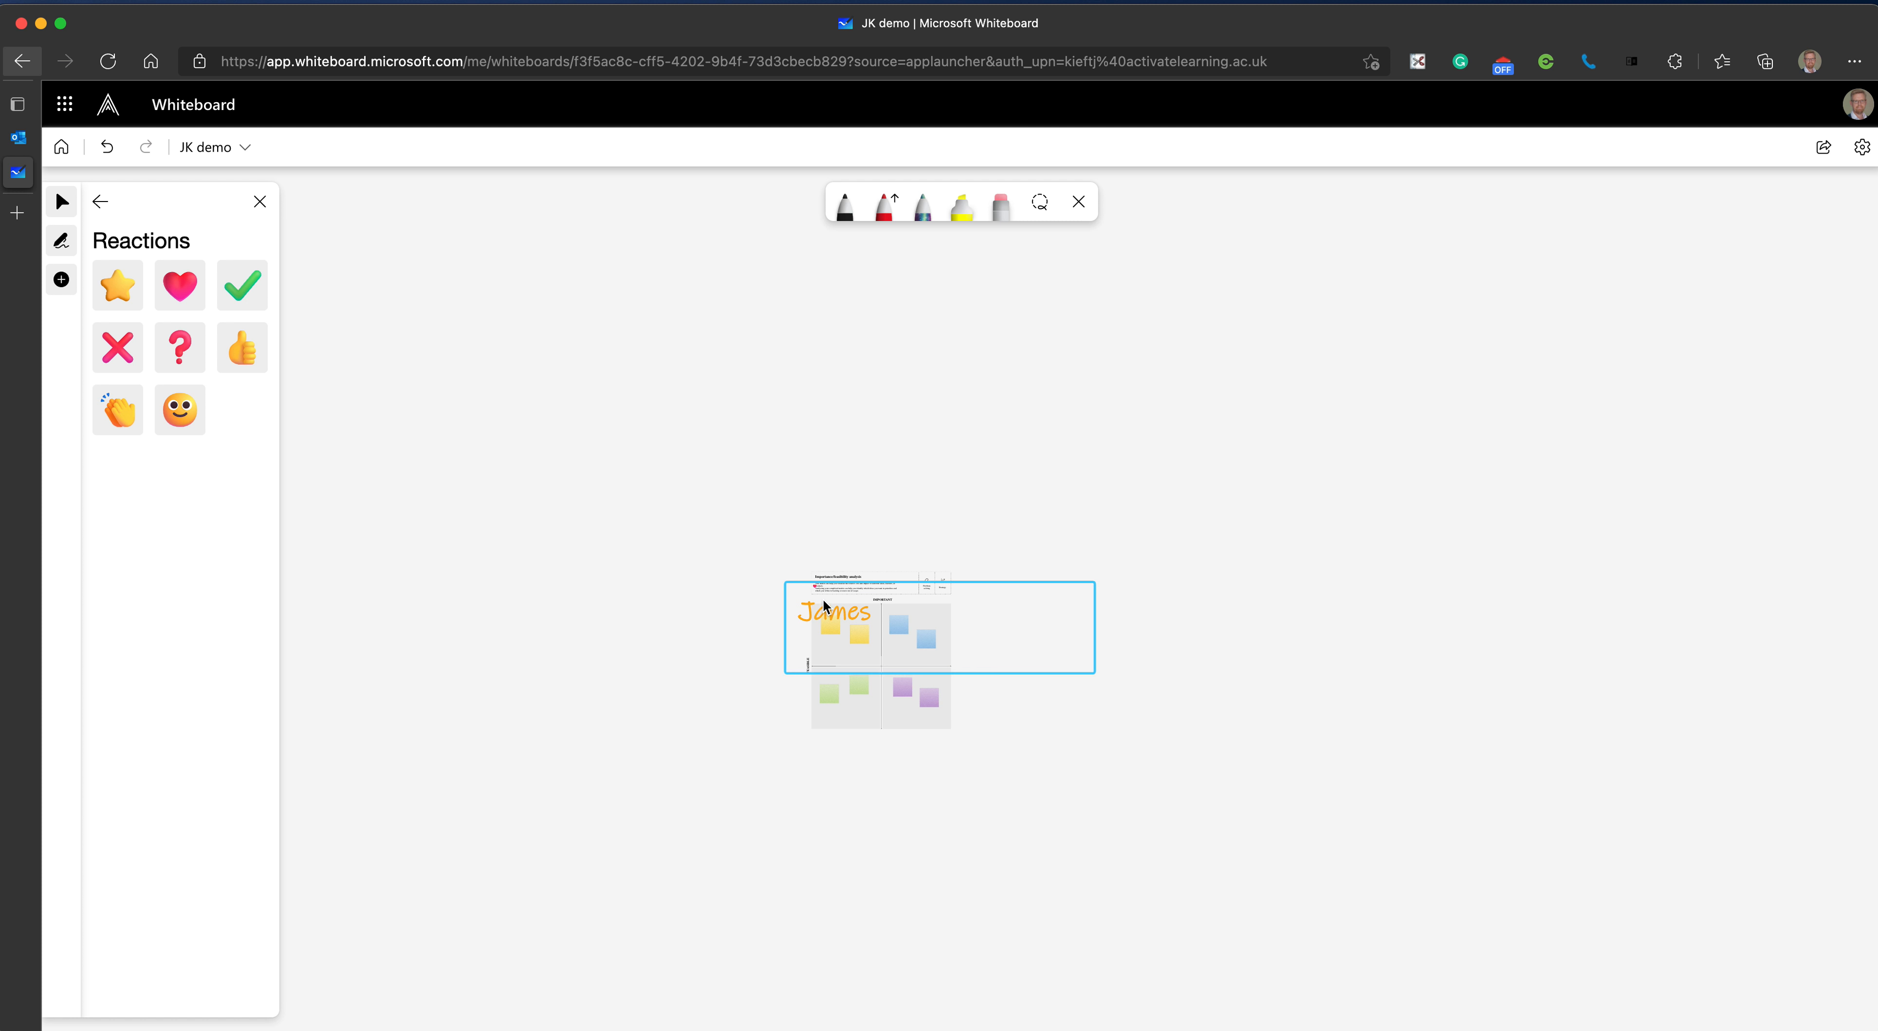
- Enlarge the small heart reaction so it overlaps the template's header and the name text
{"action": "scroll", "coordinate": [826, 605], "scroll_direction": "up", "scroll_amount": 10}
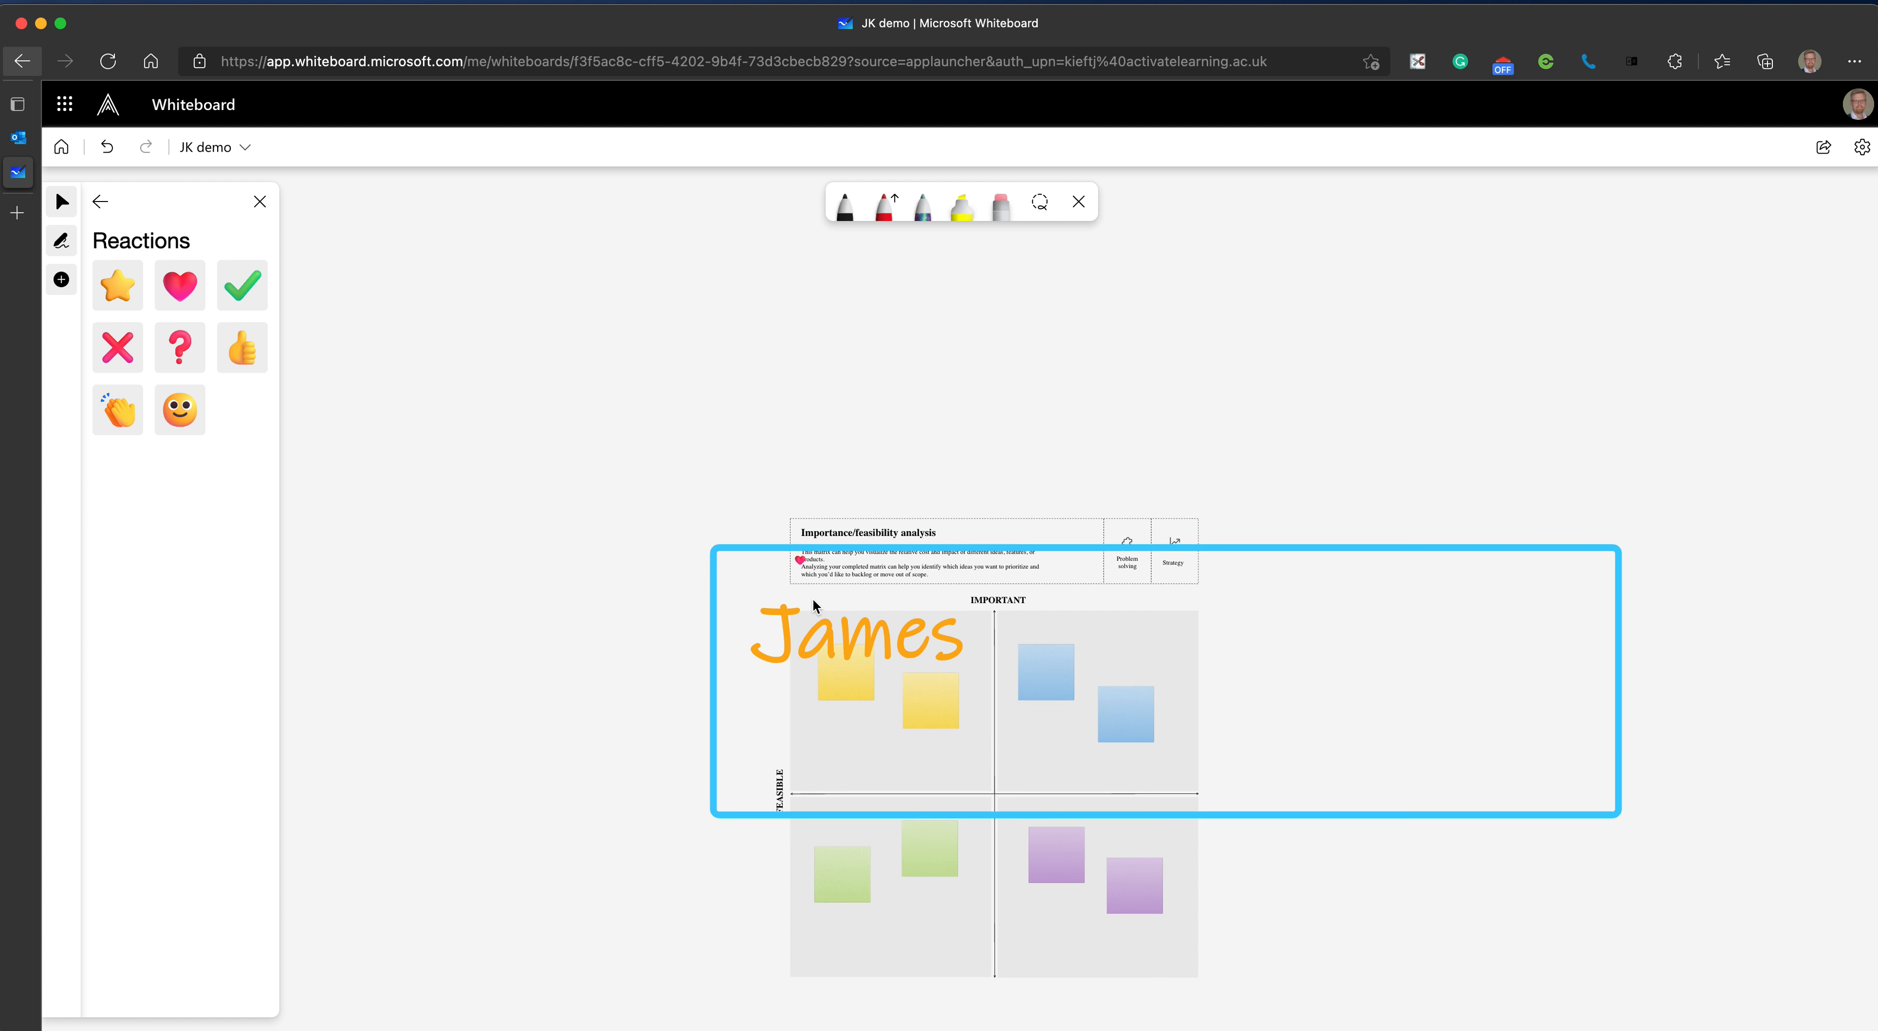
{"action": "scroll", "coordinate": [814, 605], "scroll_direction": "up", "scroll_amount": 3}
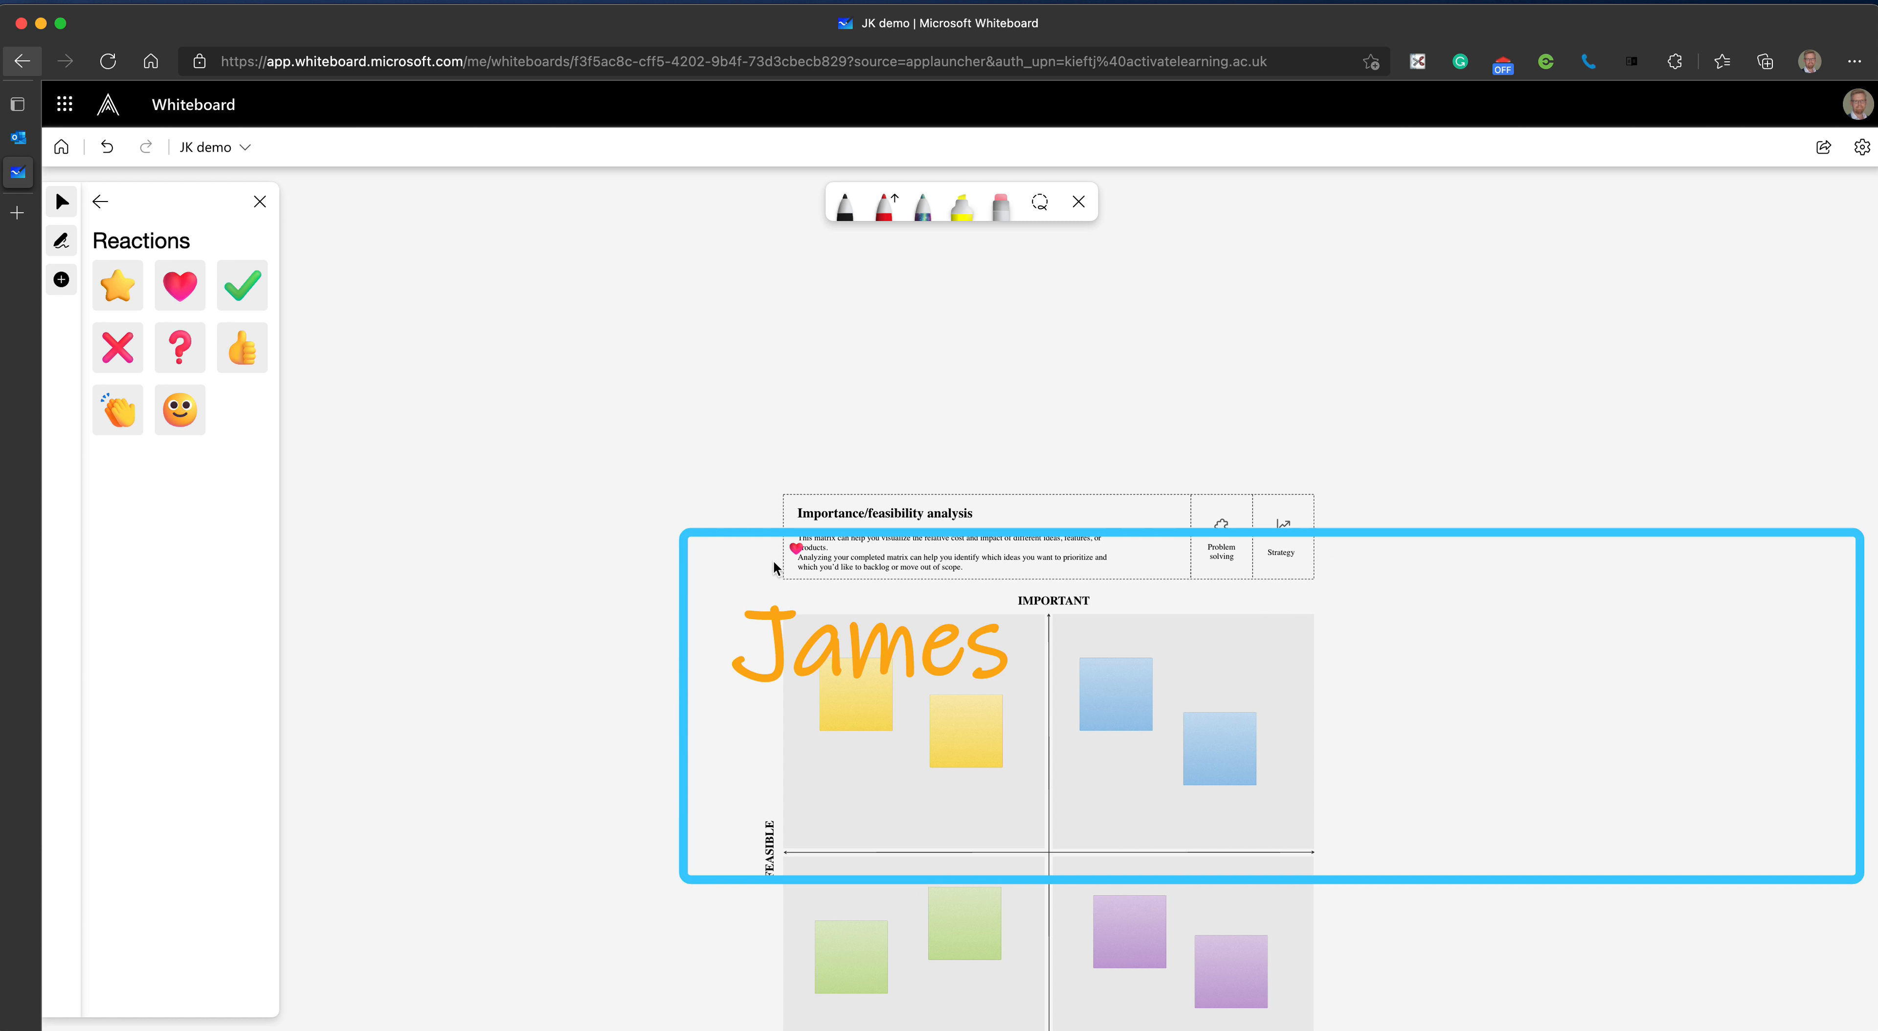
{"action": "left_click", "coordinate": [798, 553]}
{"action": "left_click_drag", "start_coordinate": [799, 560], "coordinate": [957, 728]}
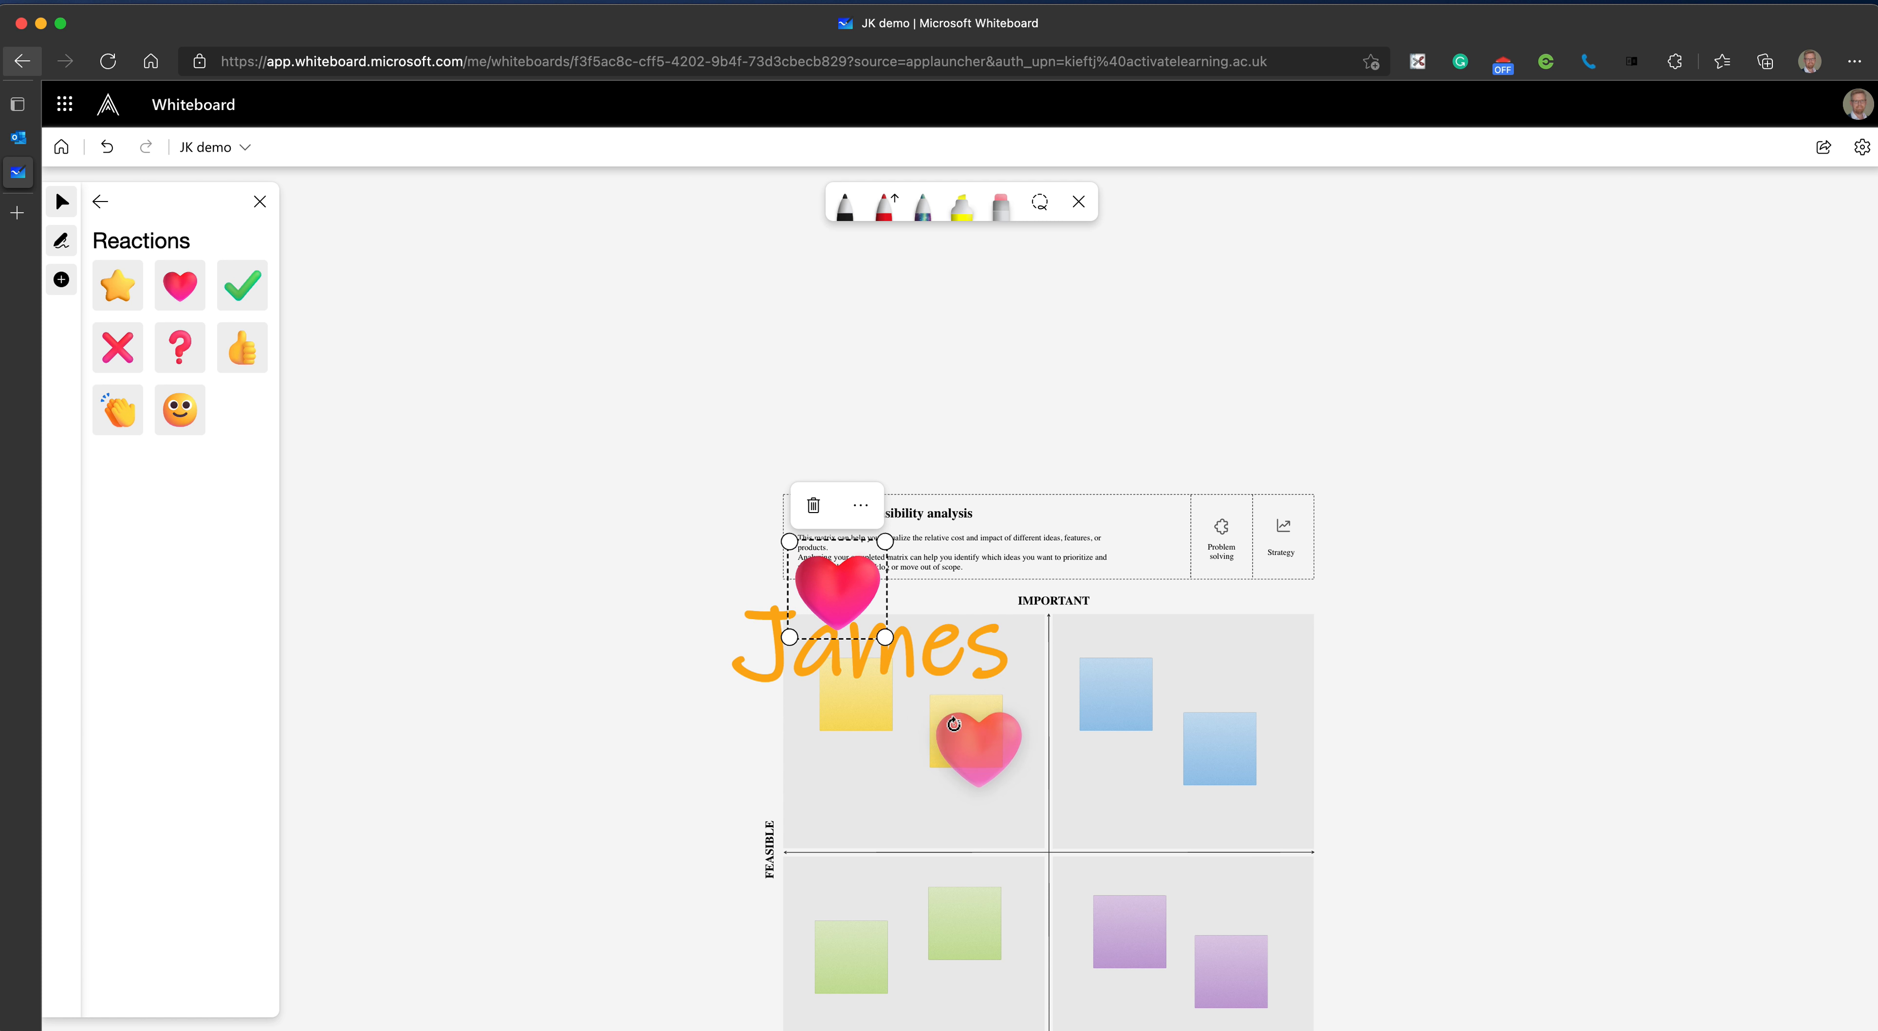
{"action": "left_click", "coordinate": [640, 594]}
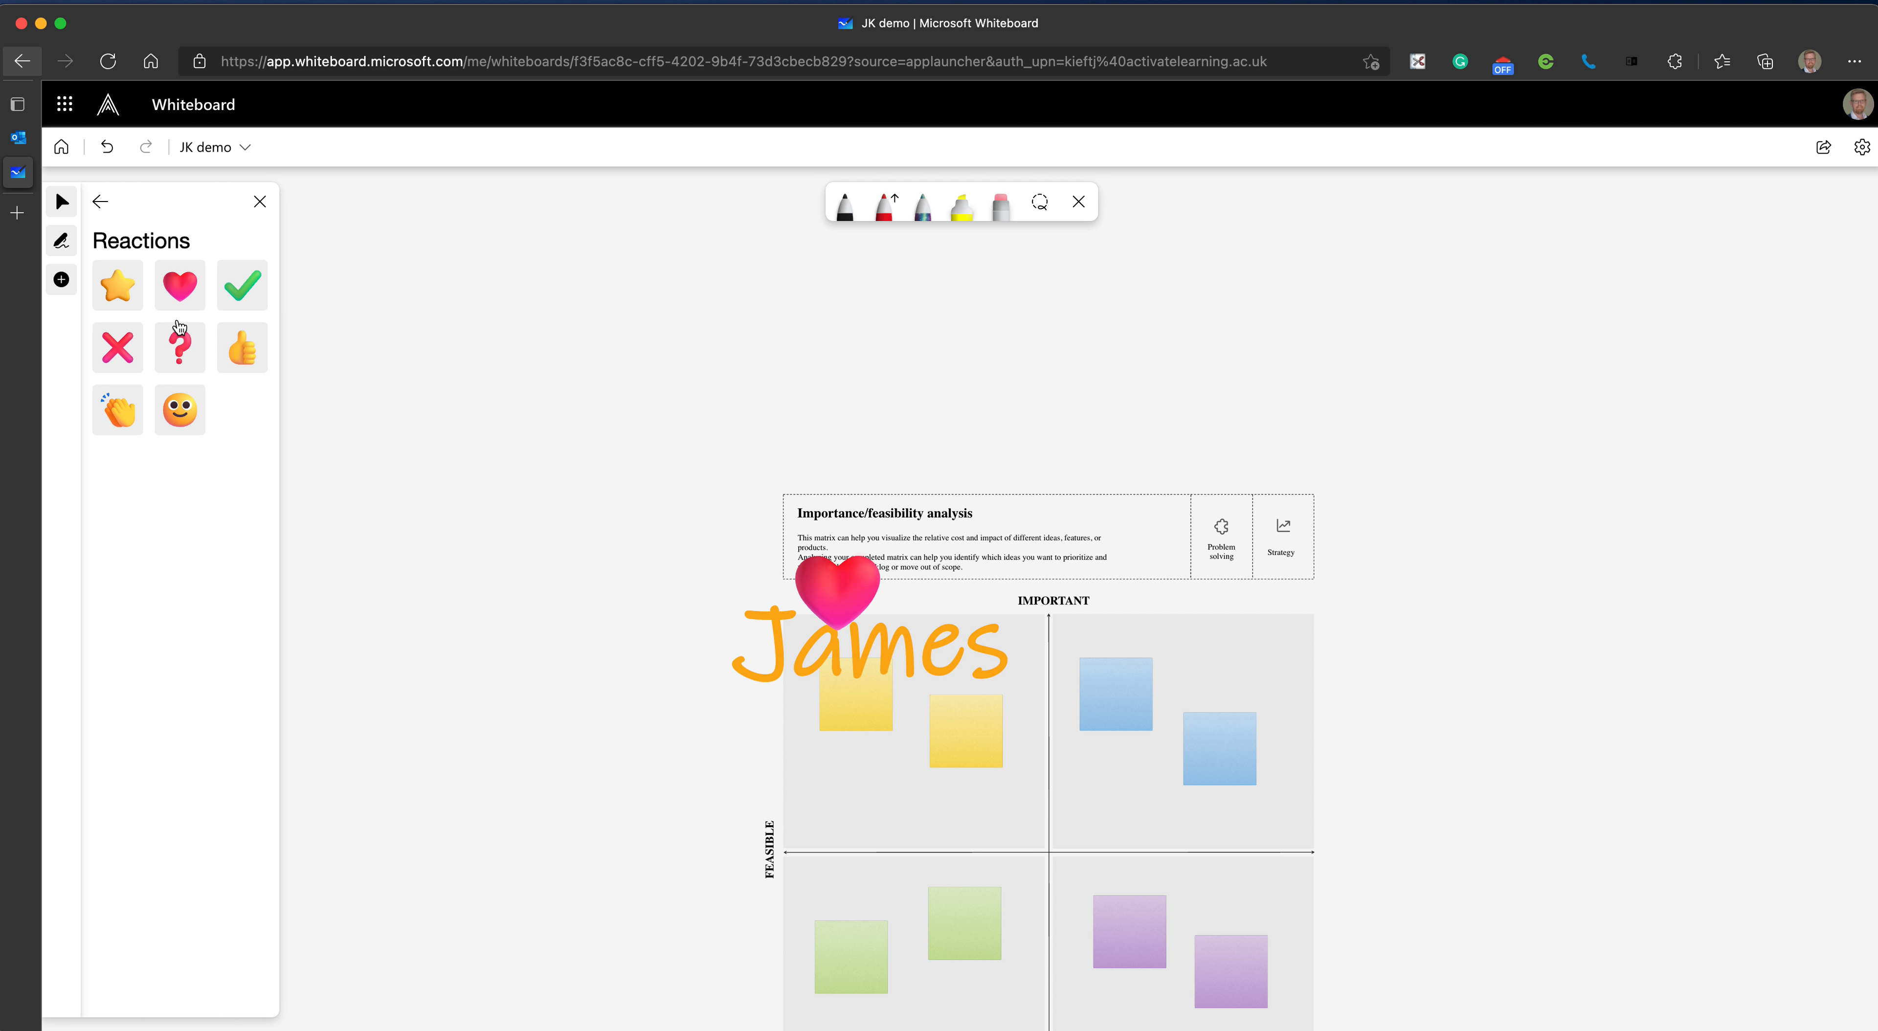
- Add a soft orange sticky note containing a short name in the empty area above and left of the template
{"action": "left_click", "coordinate": [100, 198]}
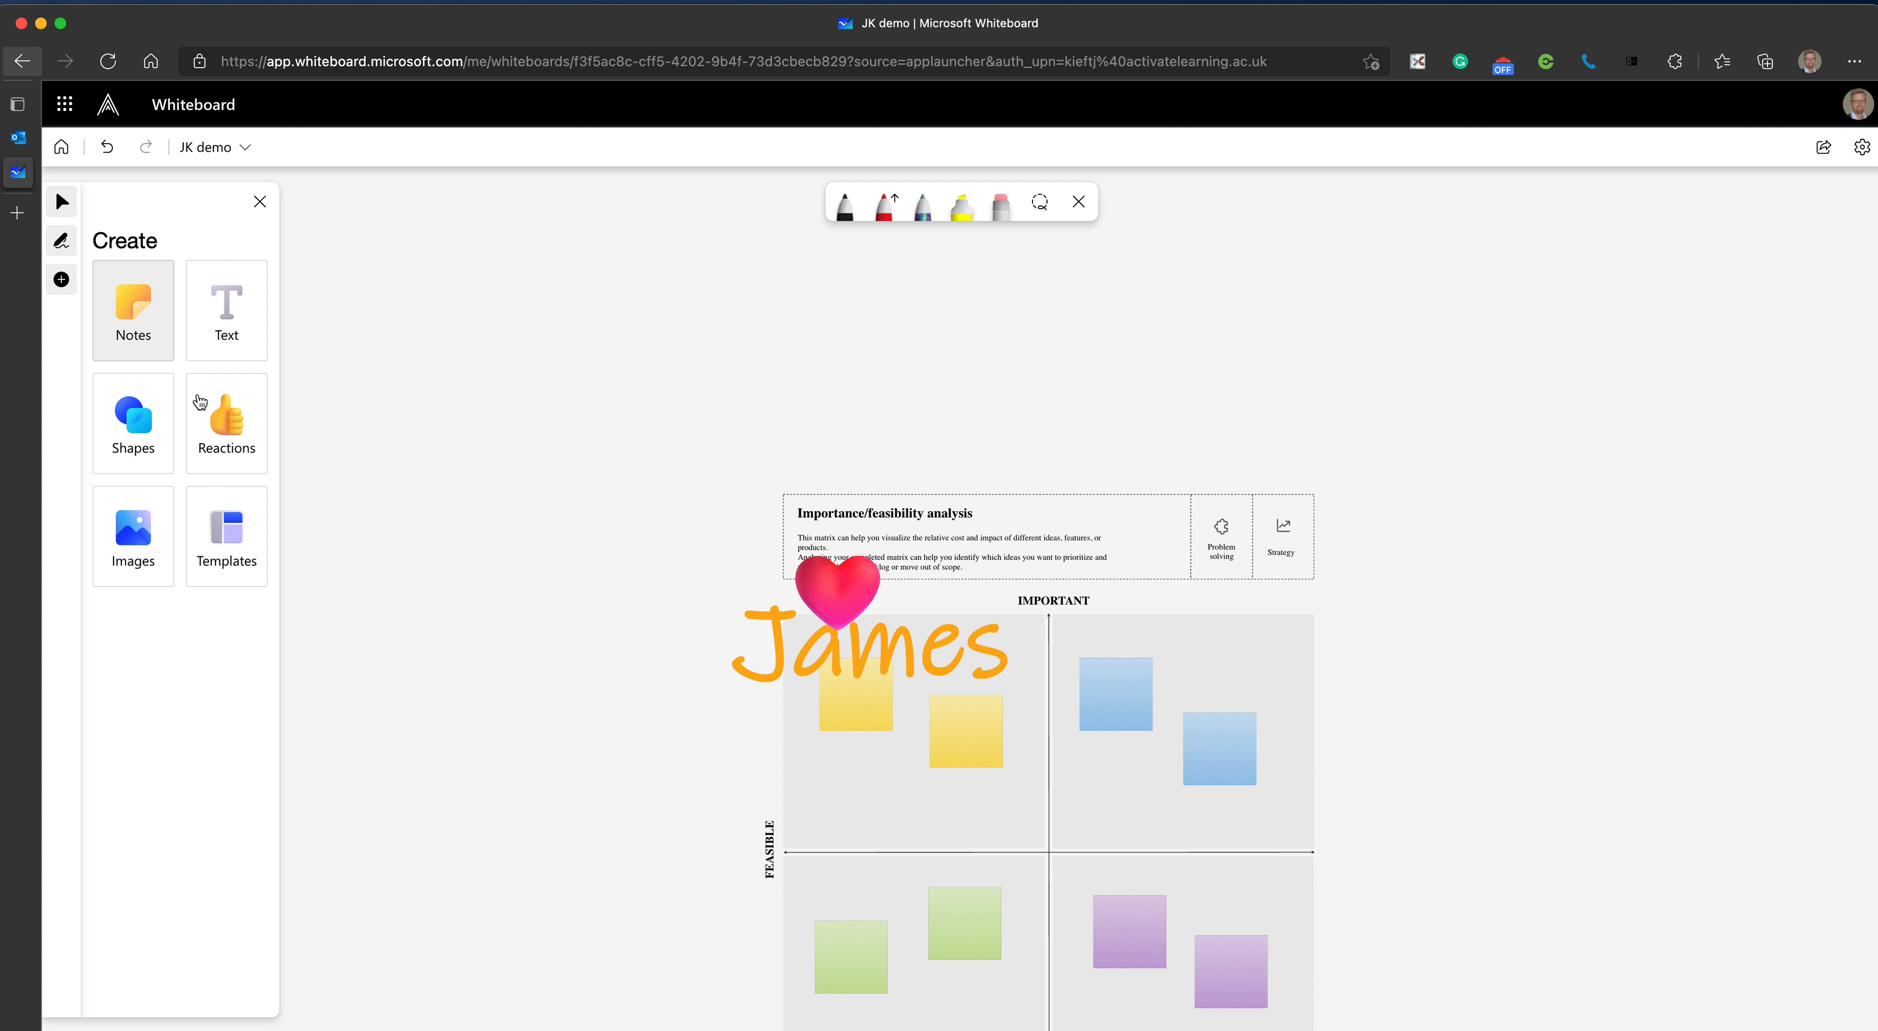
{"action": "left_click", "coordinate": [131, 315]}
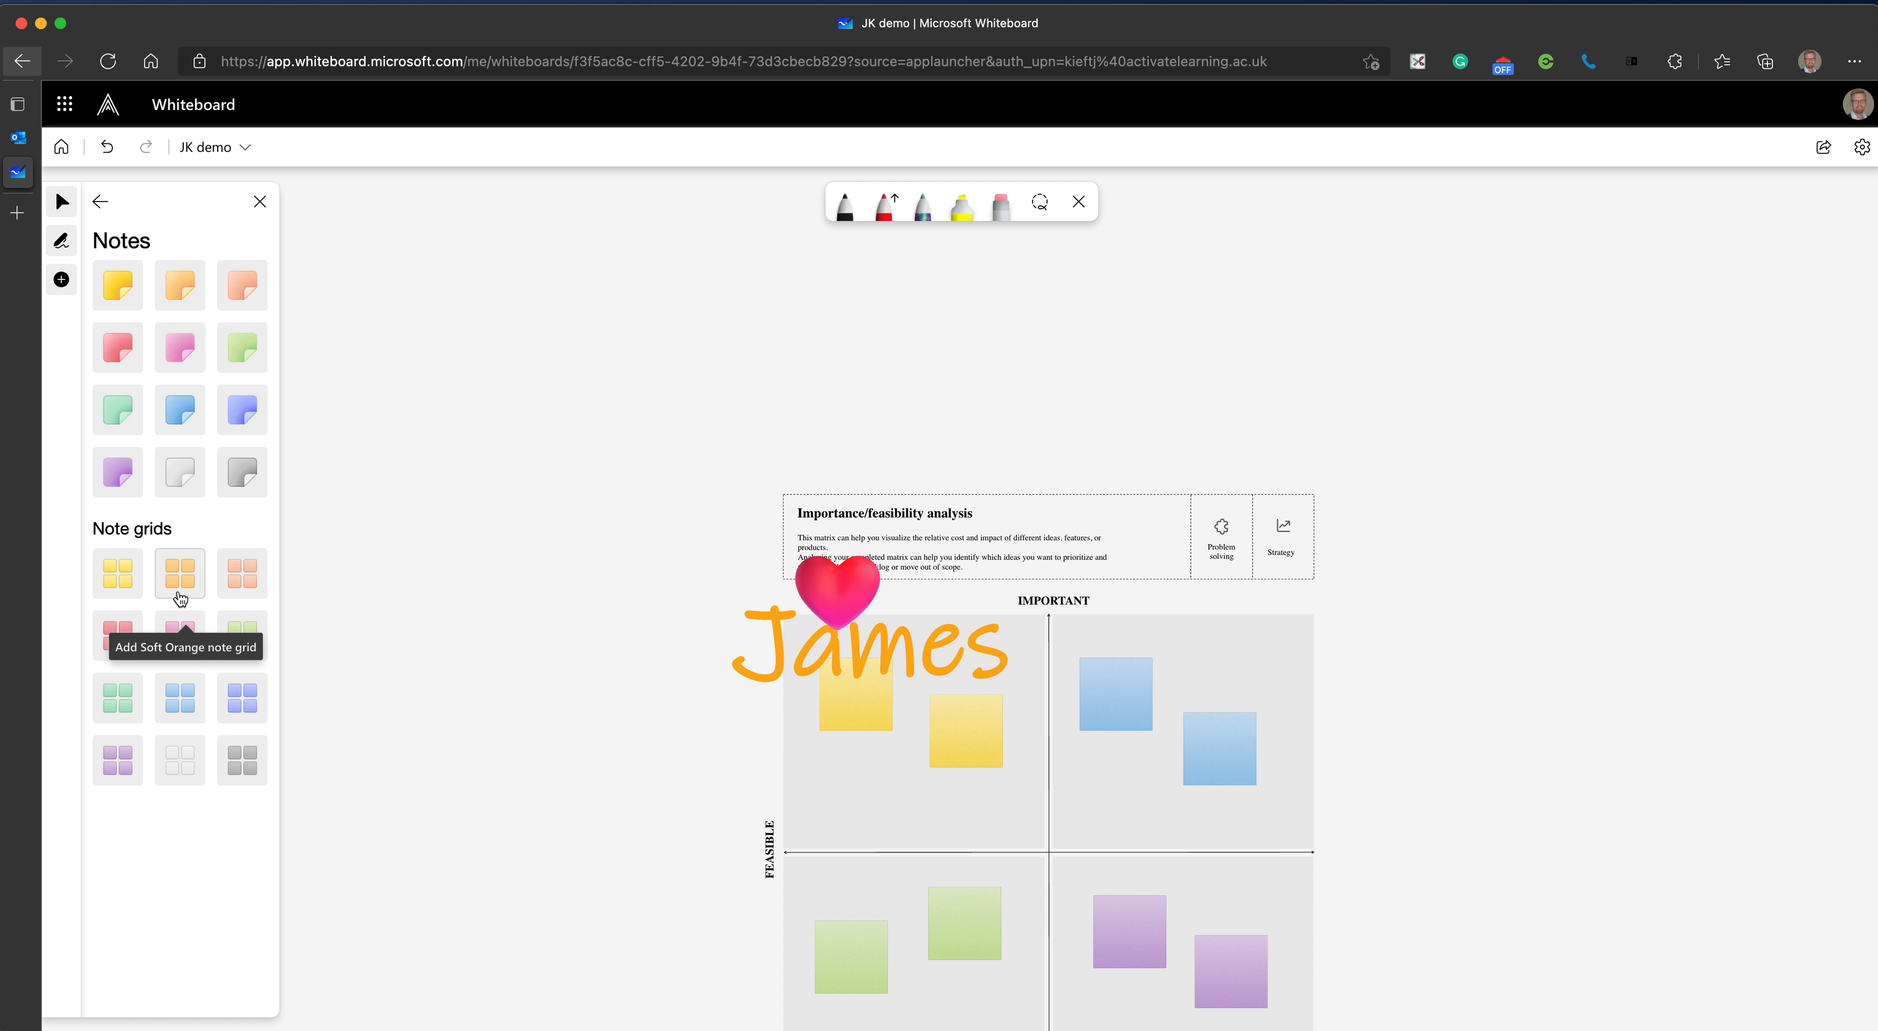
{"action": "left_click_drag", "start_coordinate": [194, 293], "coordinate": [461, 304]}
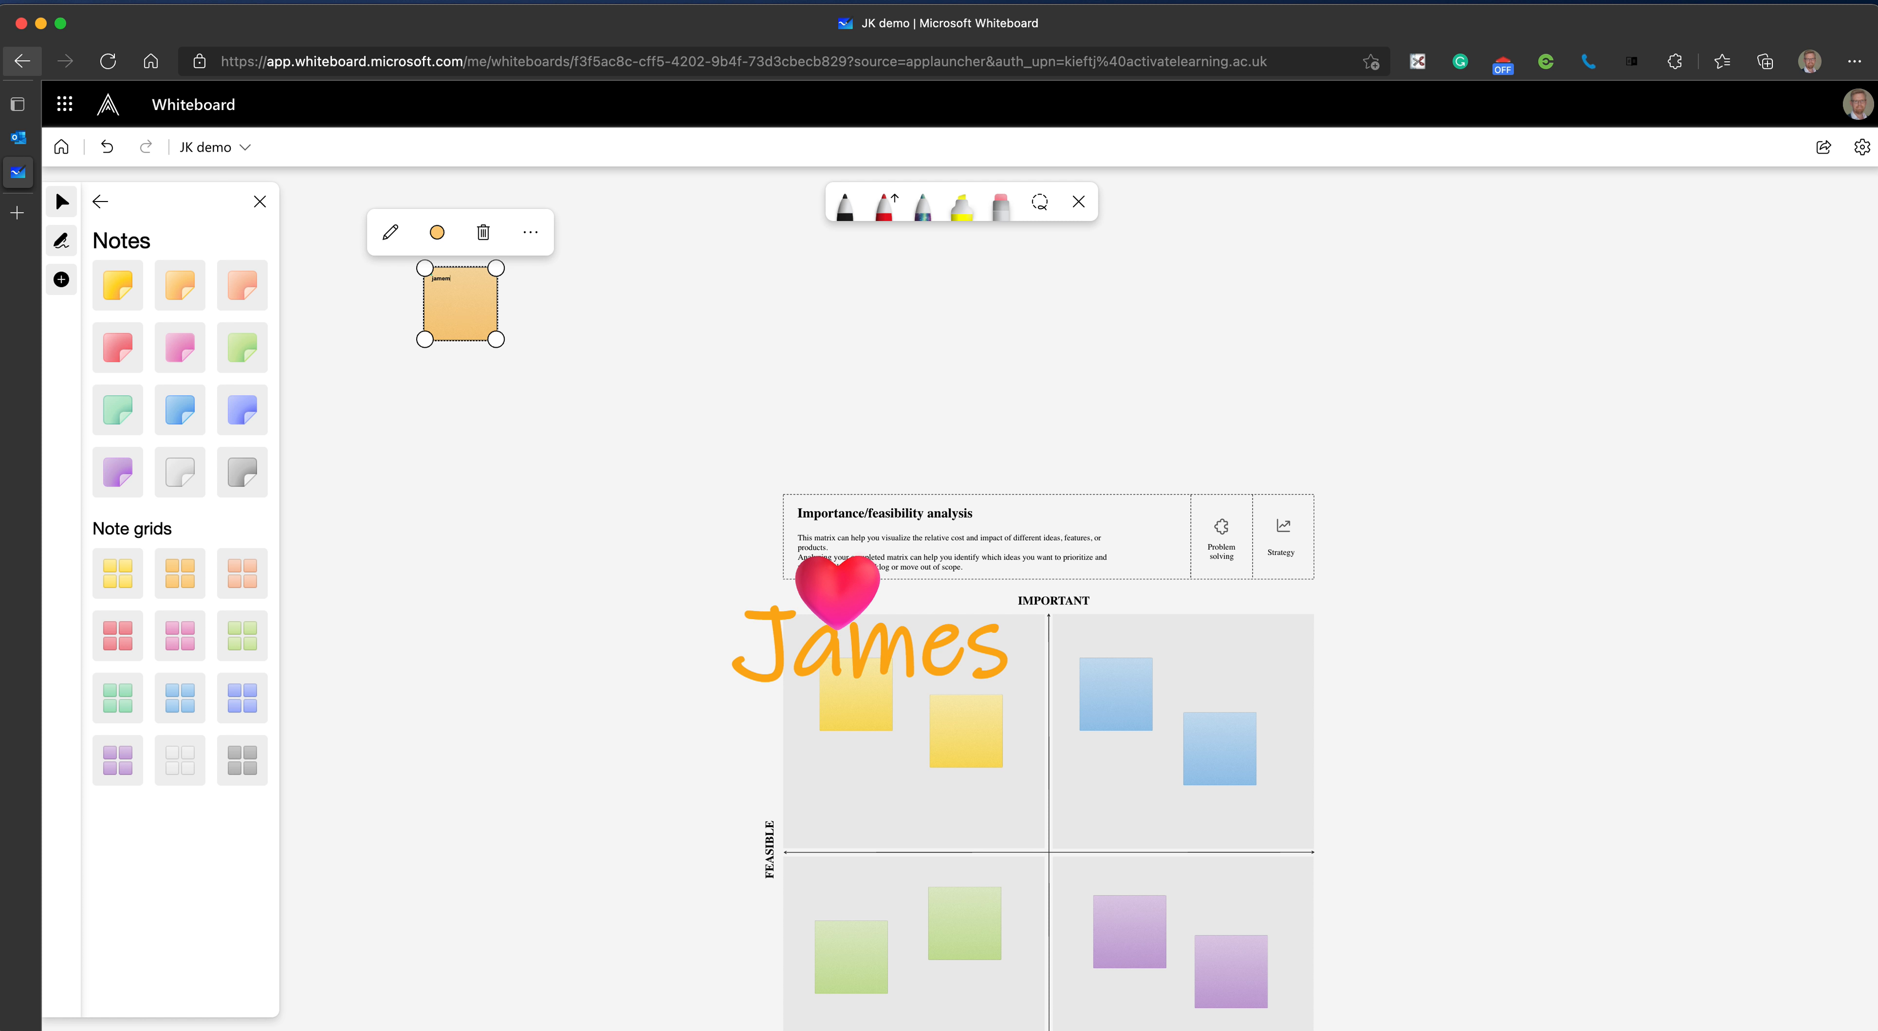
- Move the orange sticky note down beside the template and recolour it red
{"action": "left_click", "coordinate": [437, 232]}
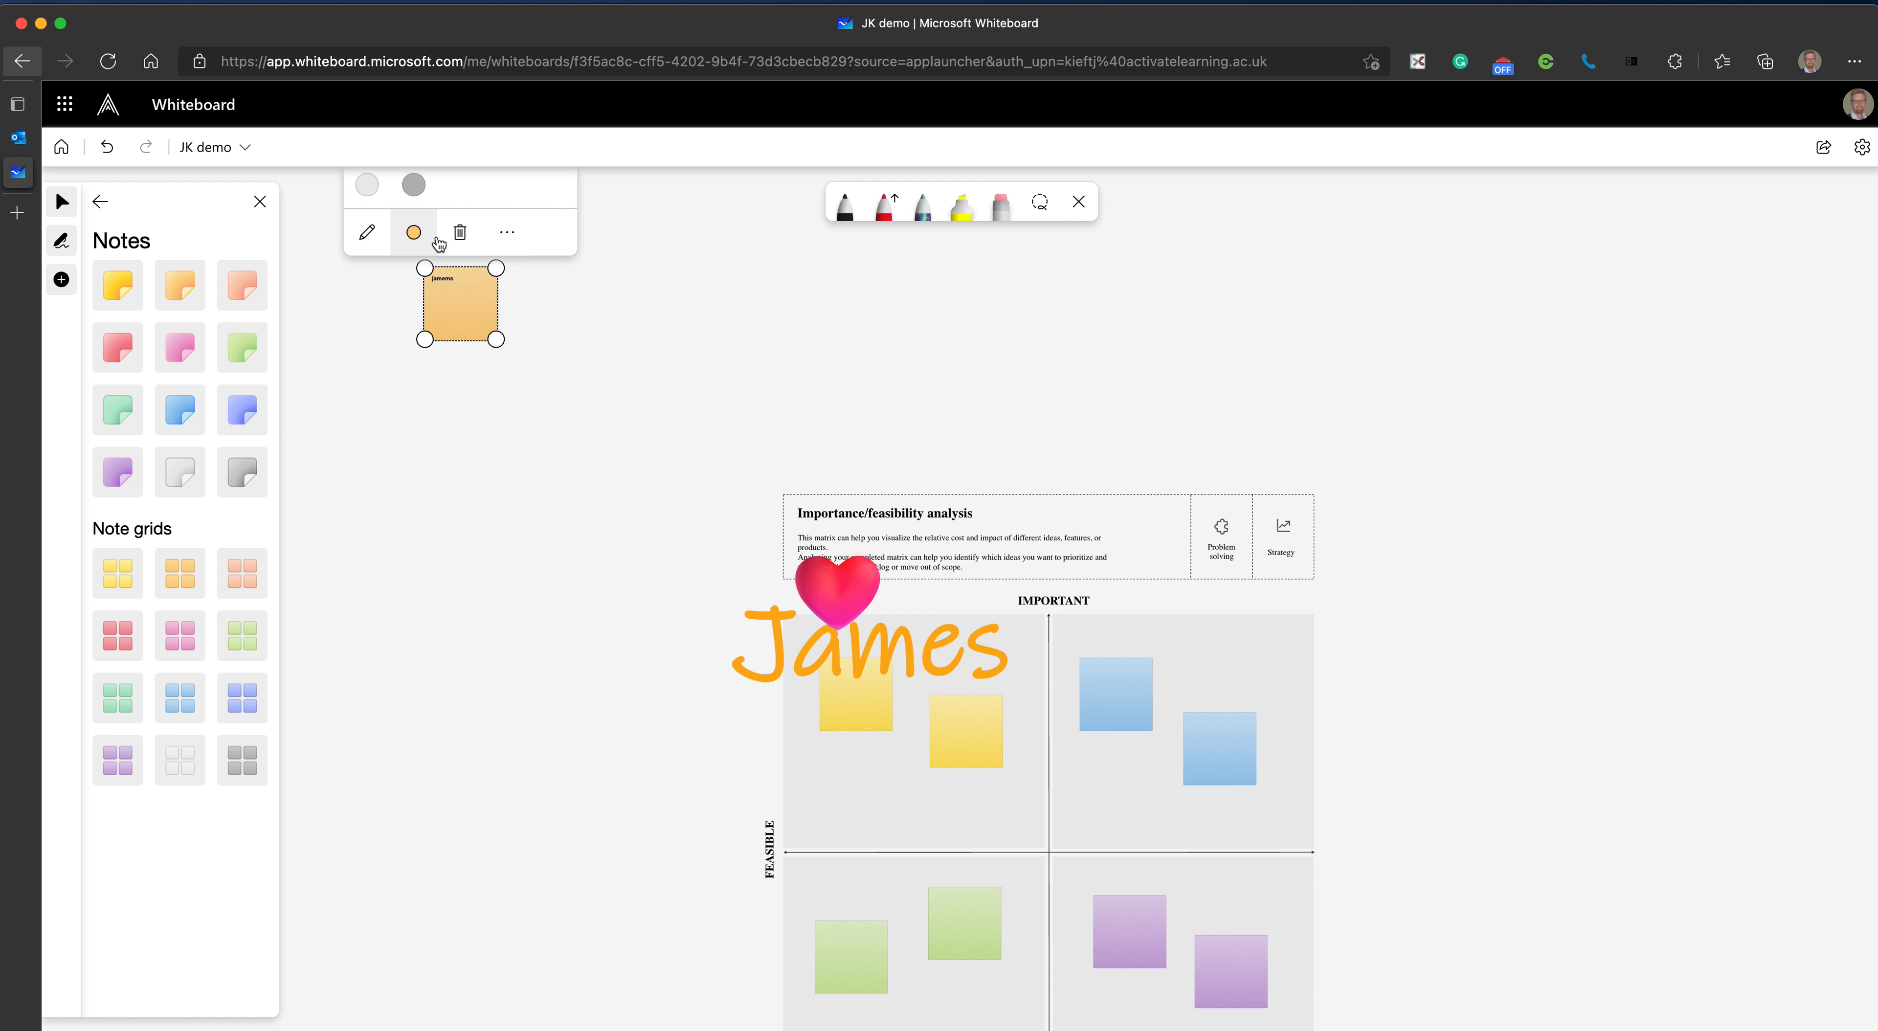
{"action": "scroll", "coordinate": [449, 264], "scroll_direction": "up", "scroll_amount": 3}
{"action": "scroll", "coordinate": [449, 267], "scroll_direction": "down", "scroll_amount": 2}
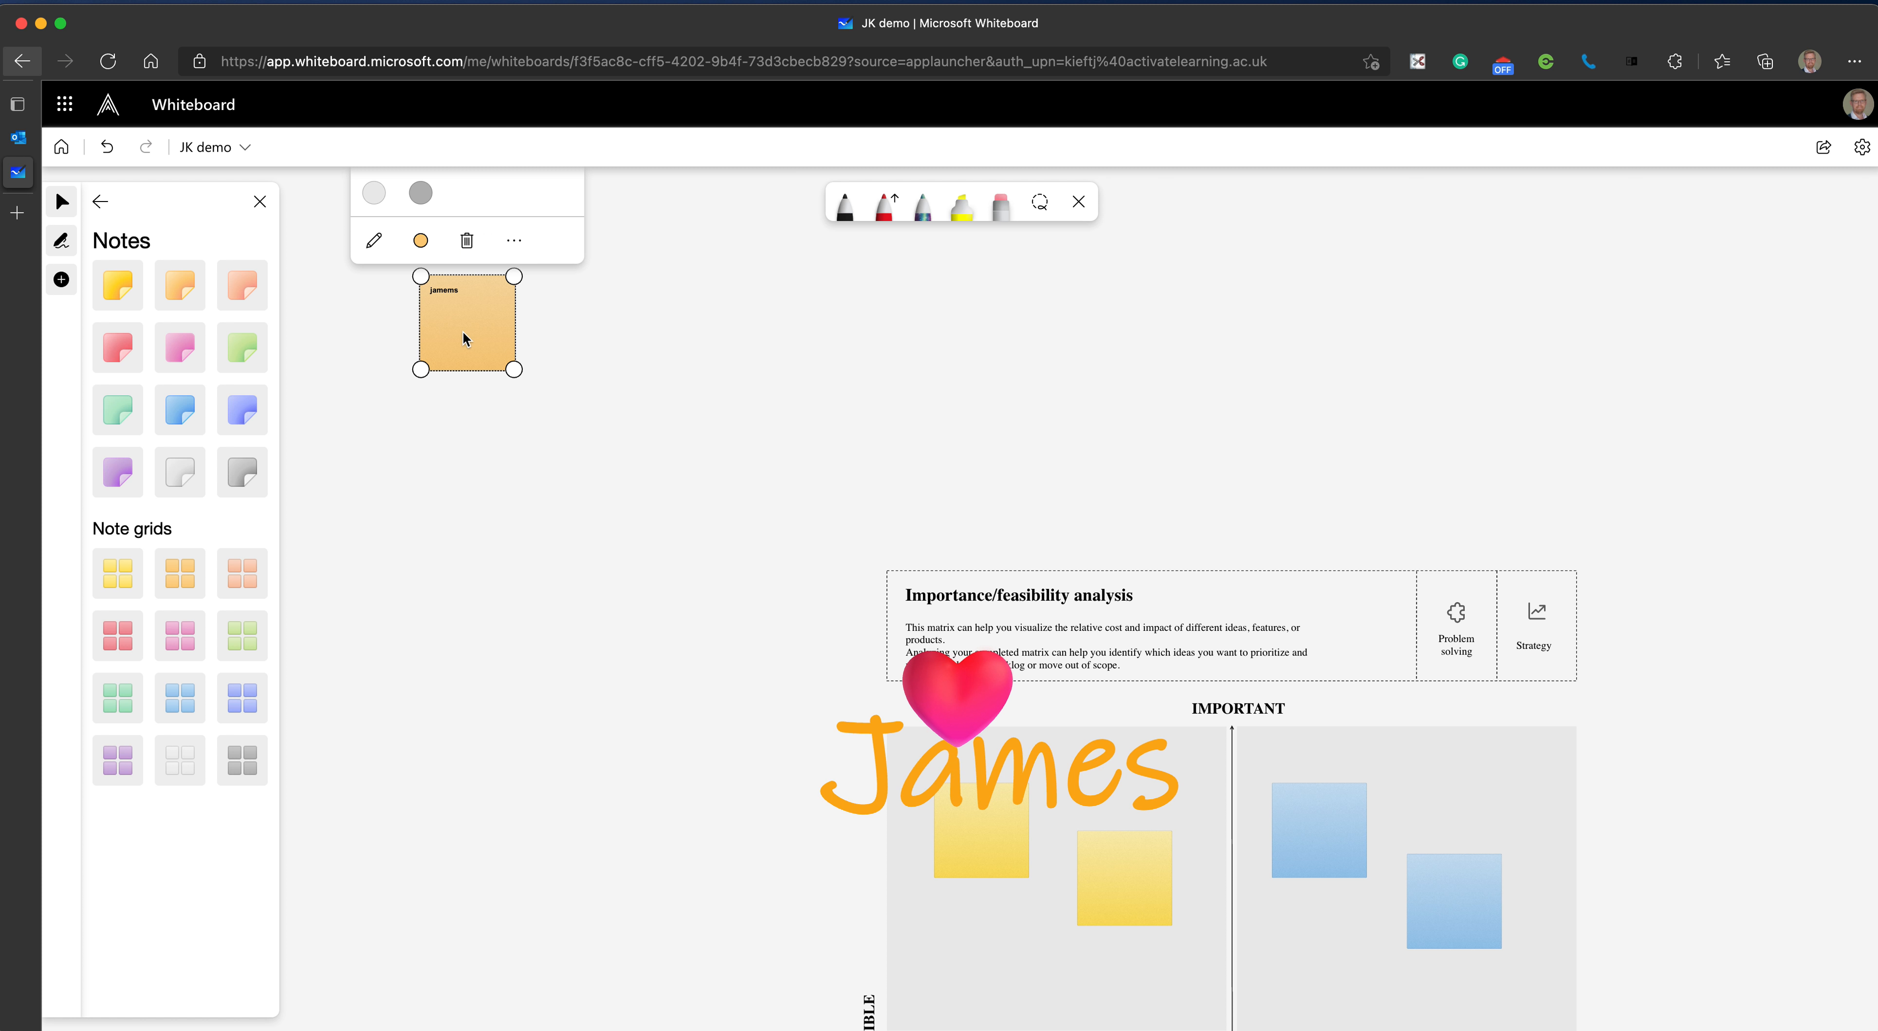
{"action": "left_click", "coordinate": [50, 212]}
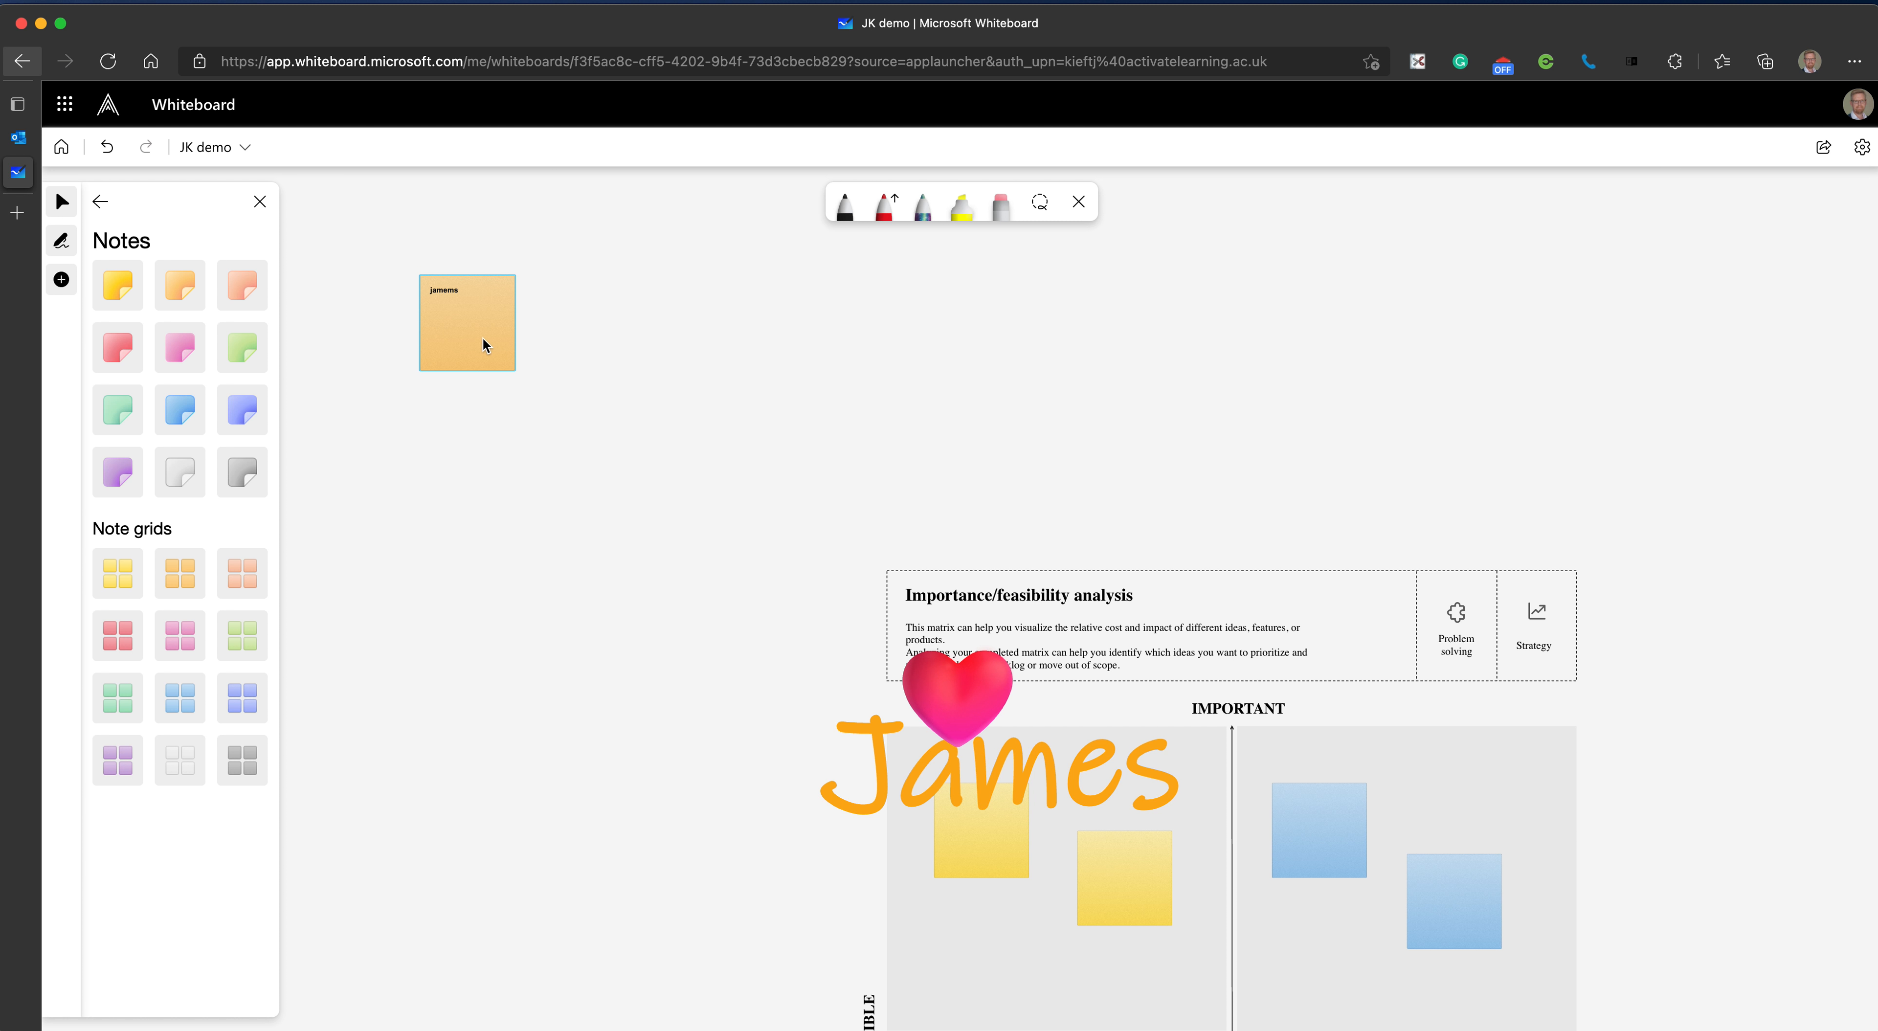
{"action": "left_click_drag", "start_coordinate": [481, 343], "coordinate": [472, 724]}
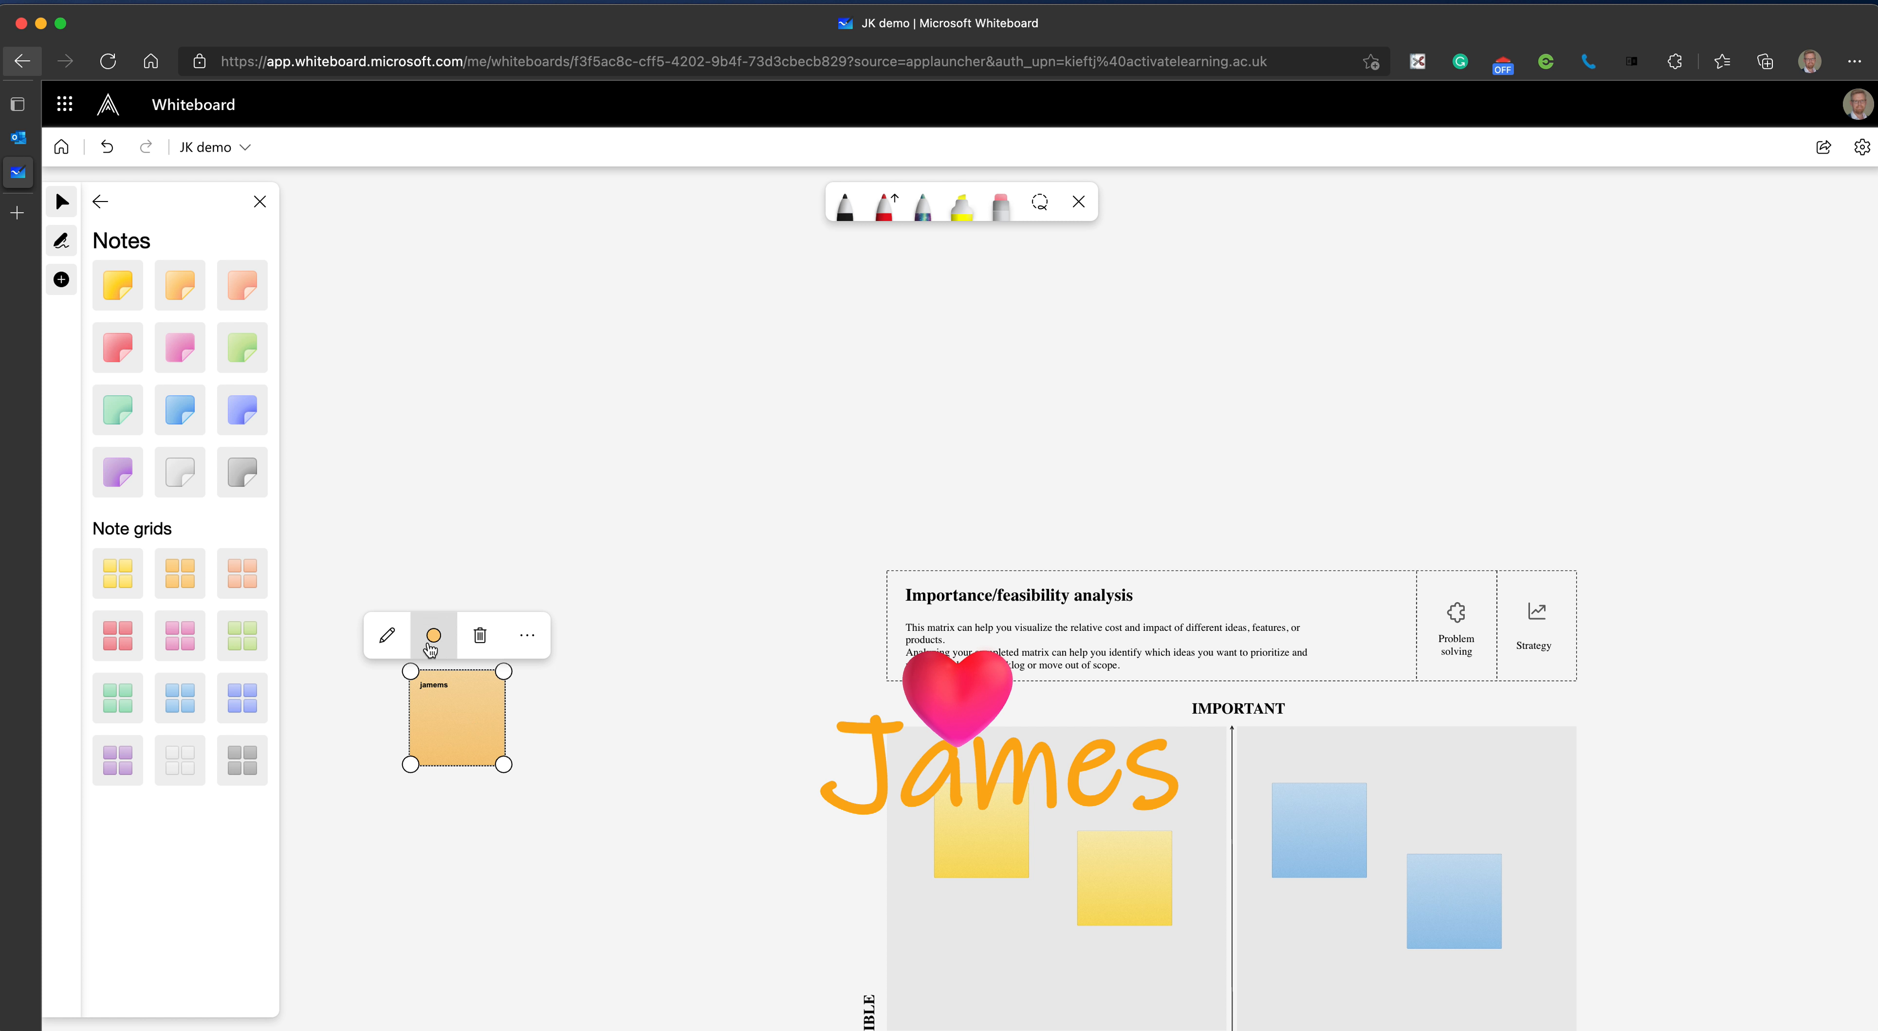
{"action": "left_click", "coordinate": [434, 635]}
{"action": "left_click", "coordinate": [504, 496]}
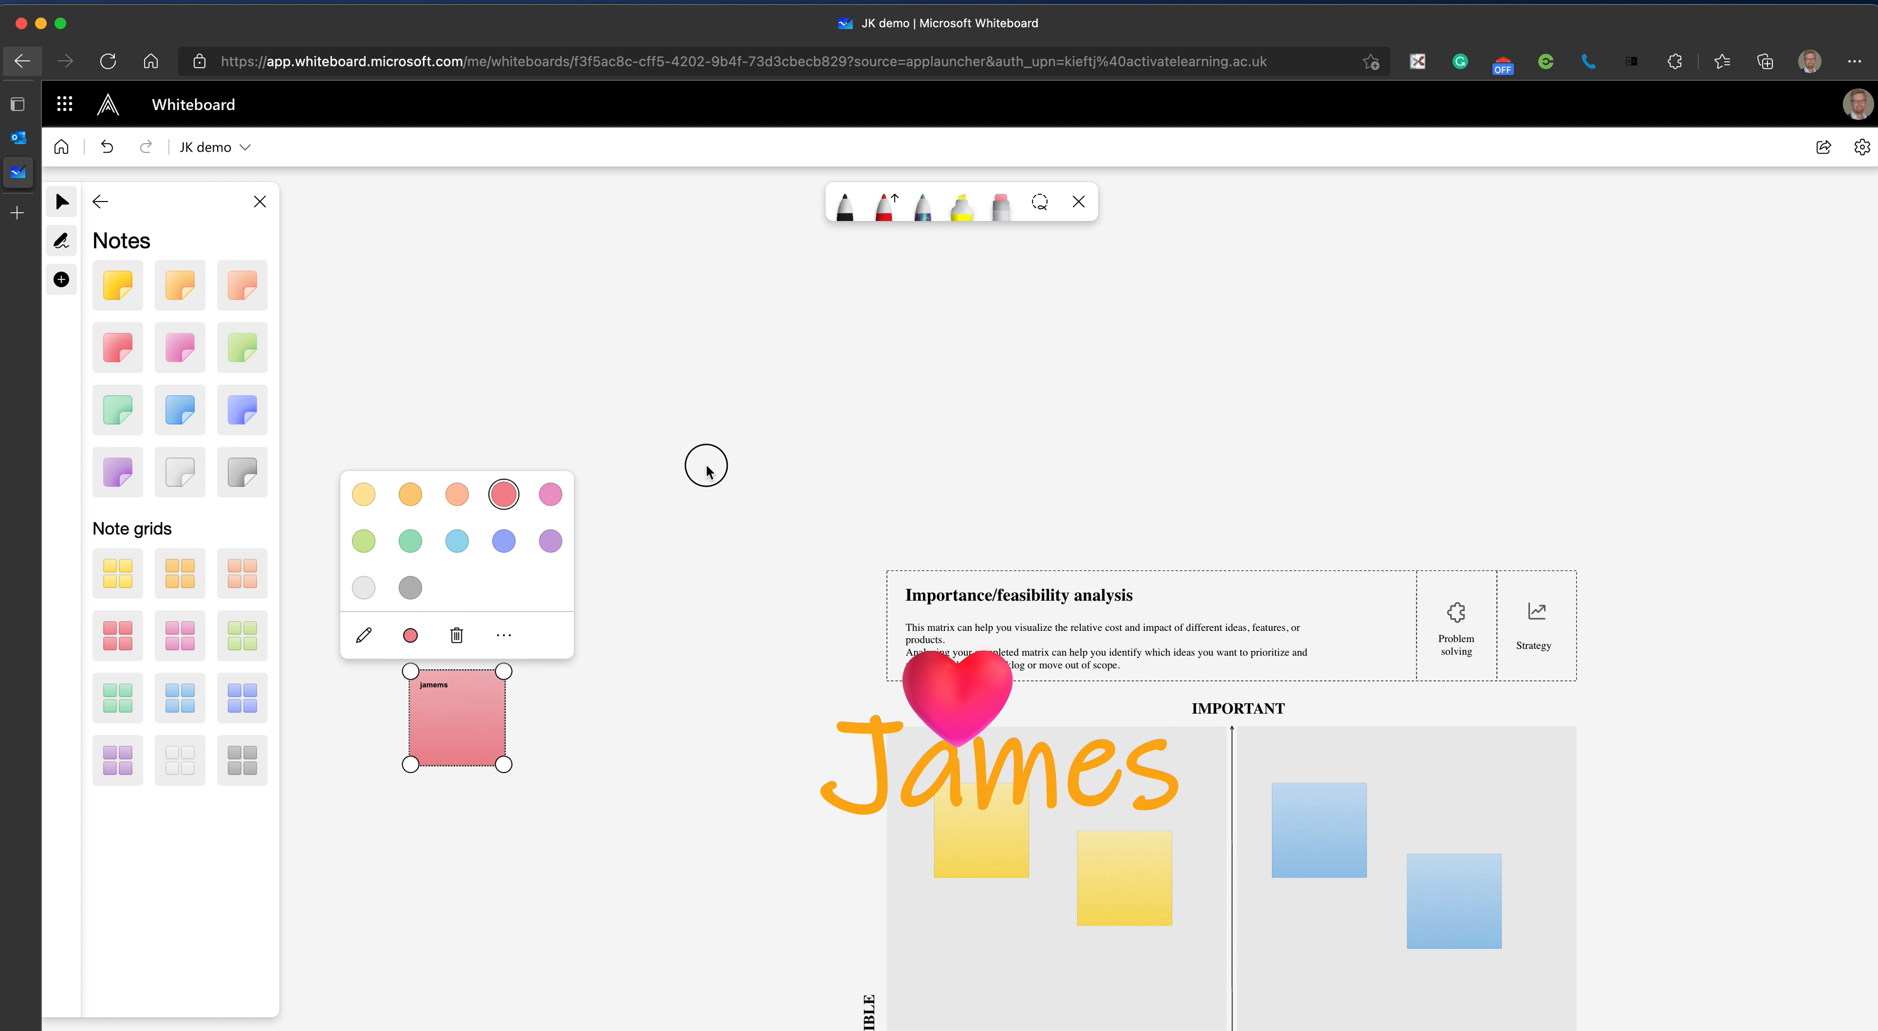
{"action": "left_click", "coordinate": [705, 473]}
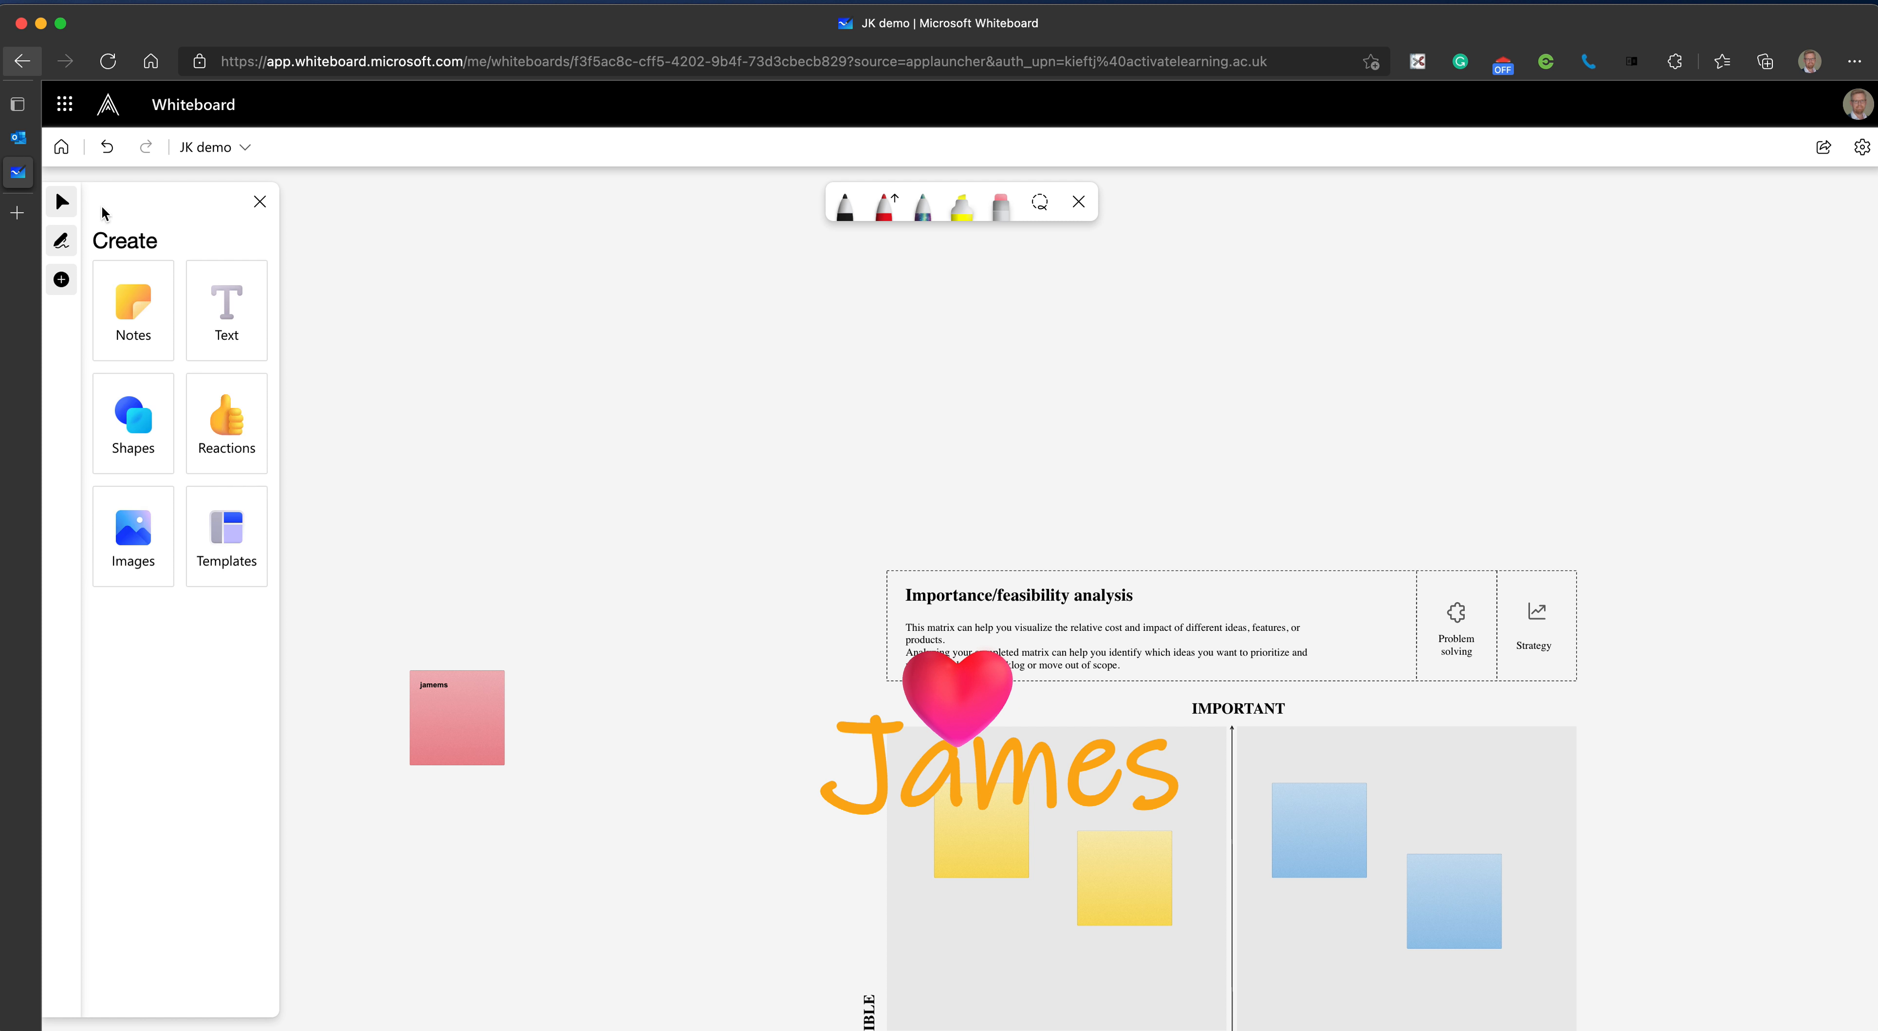
- Add a single-headed arrow shape above the red note and stretch it so its head points at the note's top edge
{"action": "left_click", "coordinate": [134, 435]}
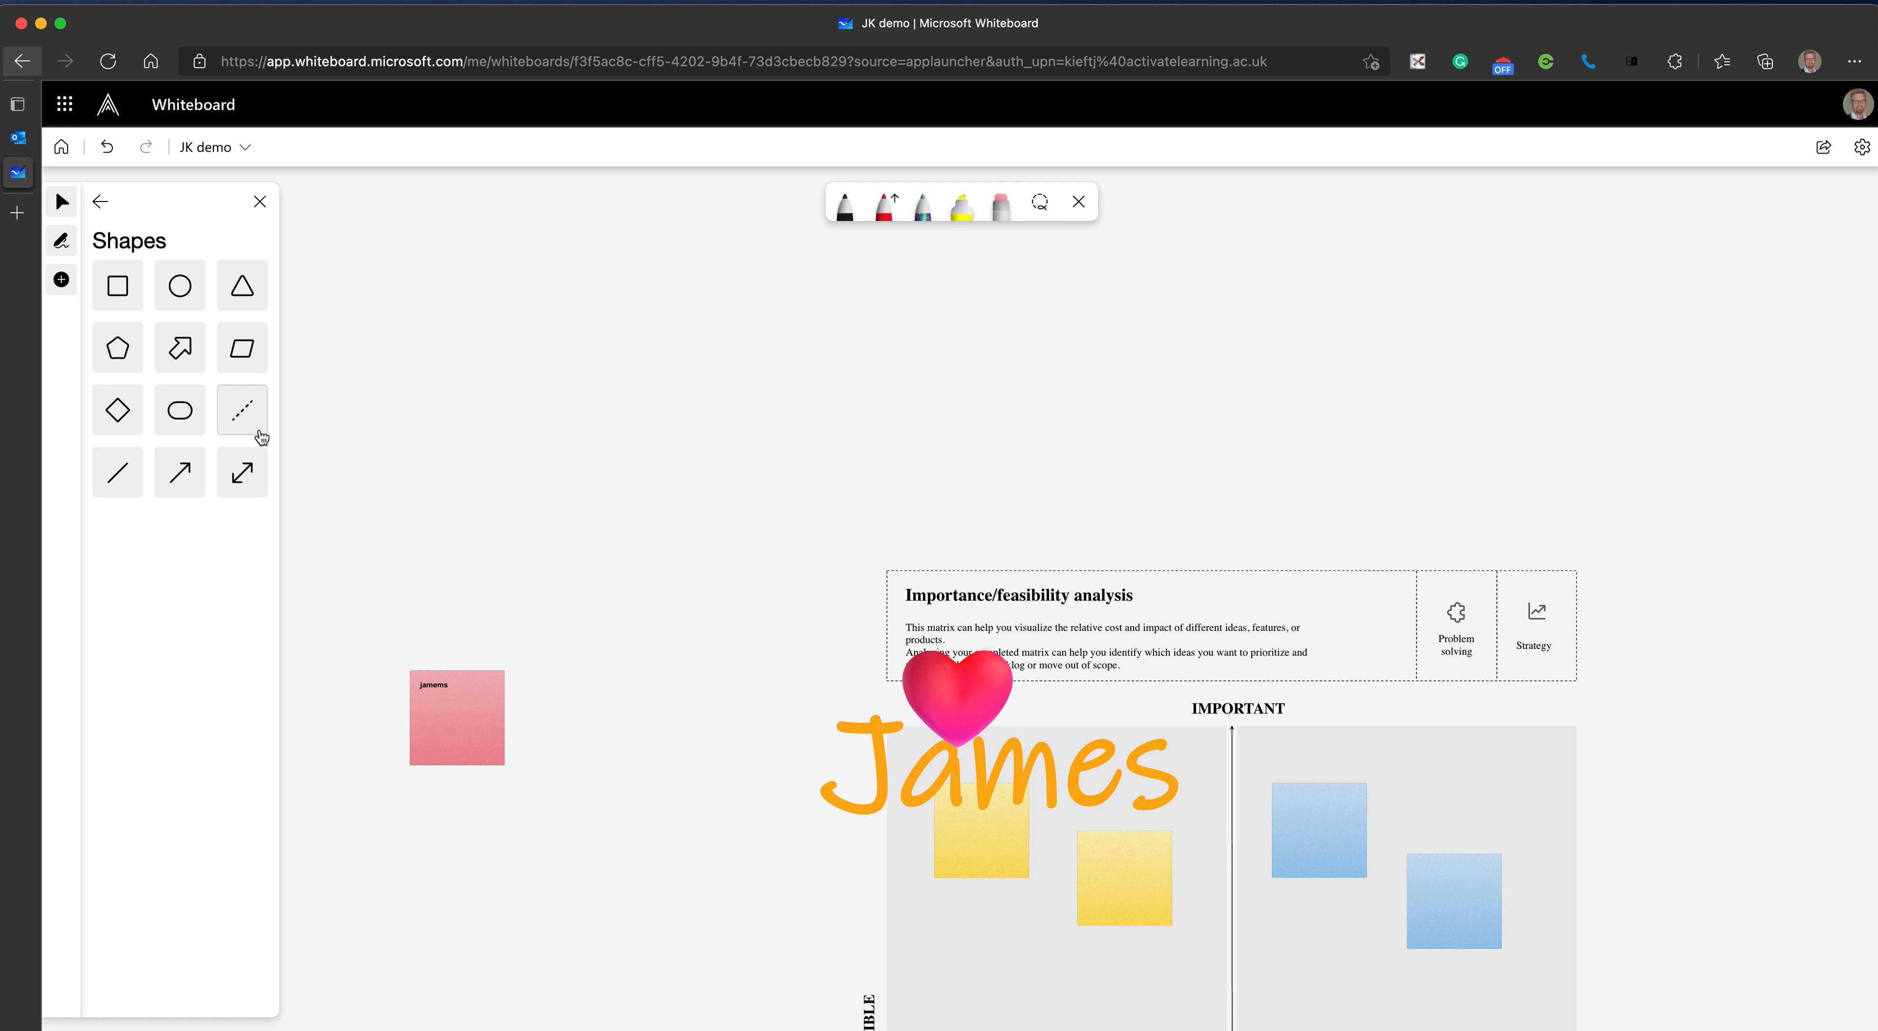
{"action": "left_click", "coordinate": [180, 472]}
{"action": "left_click", "coordinate": [563, 446]}
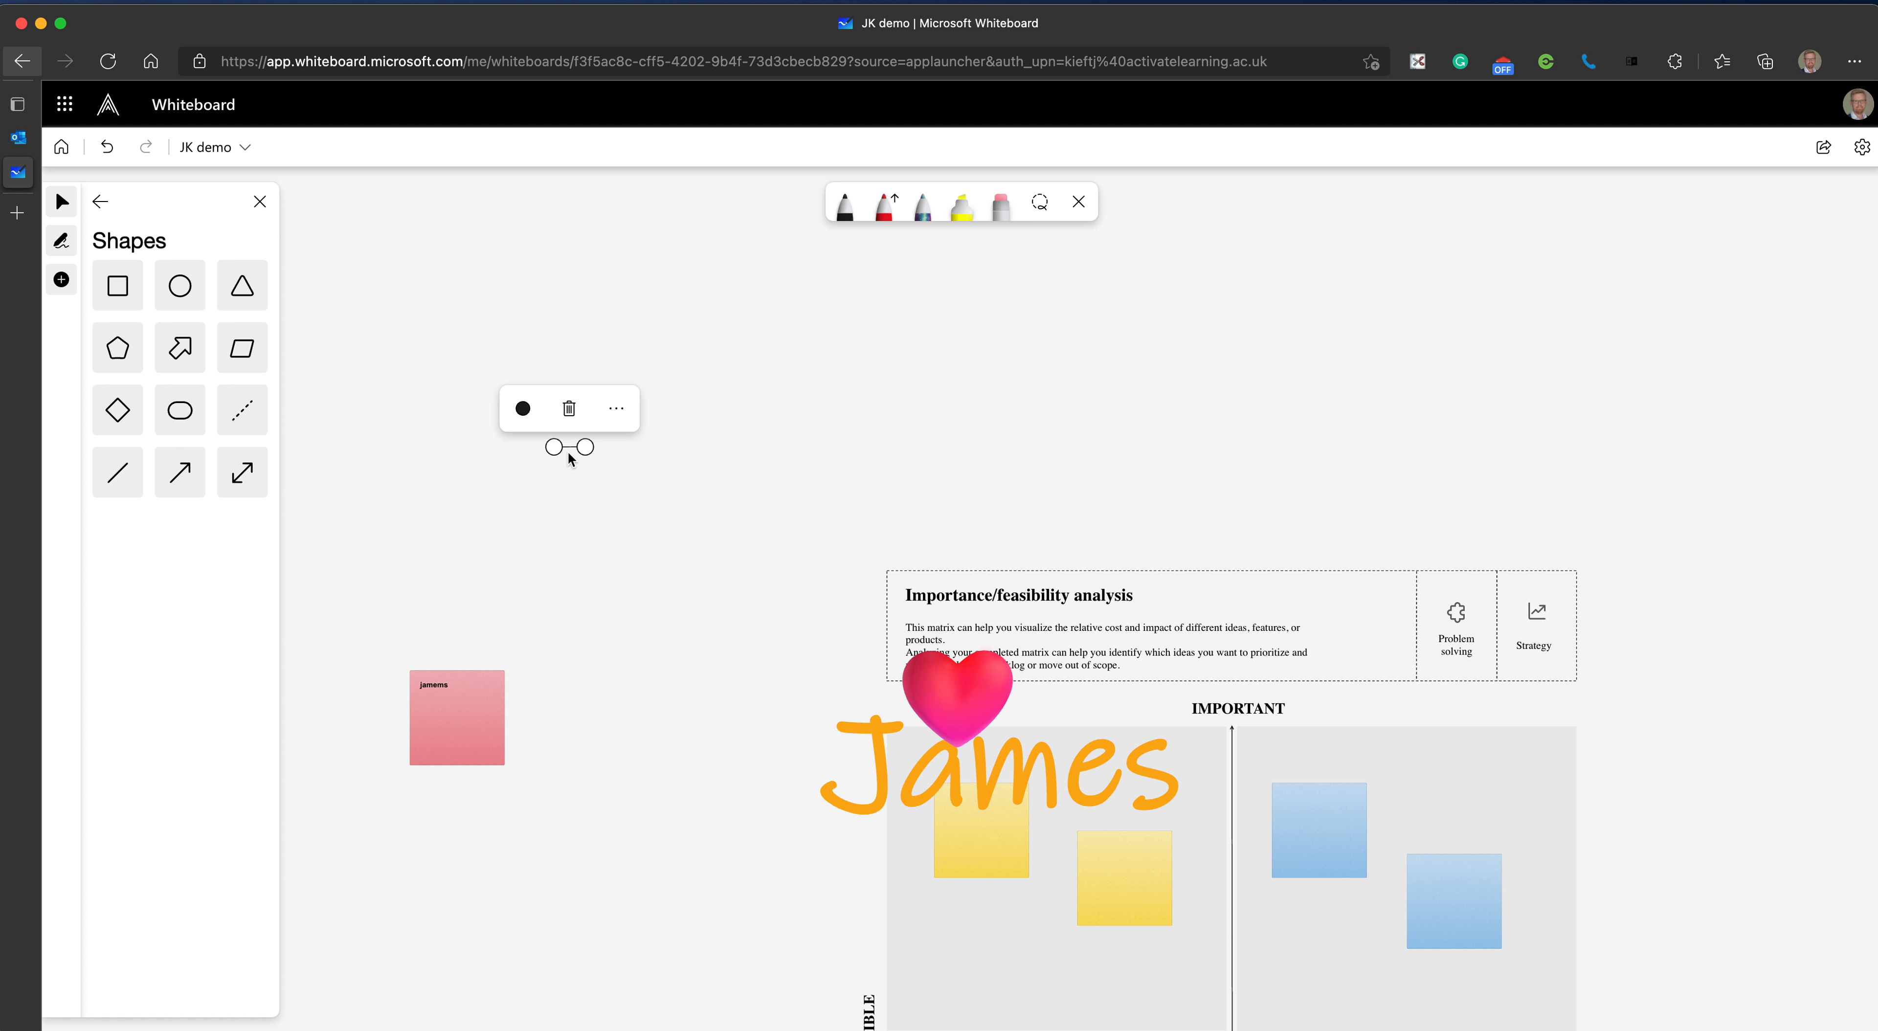
{"action": "left_click_drag", "start_coordinate": [584, 446], "coordinate": [461, 664]}
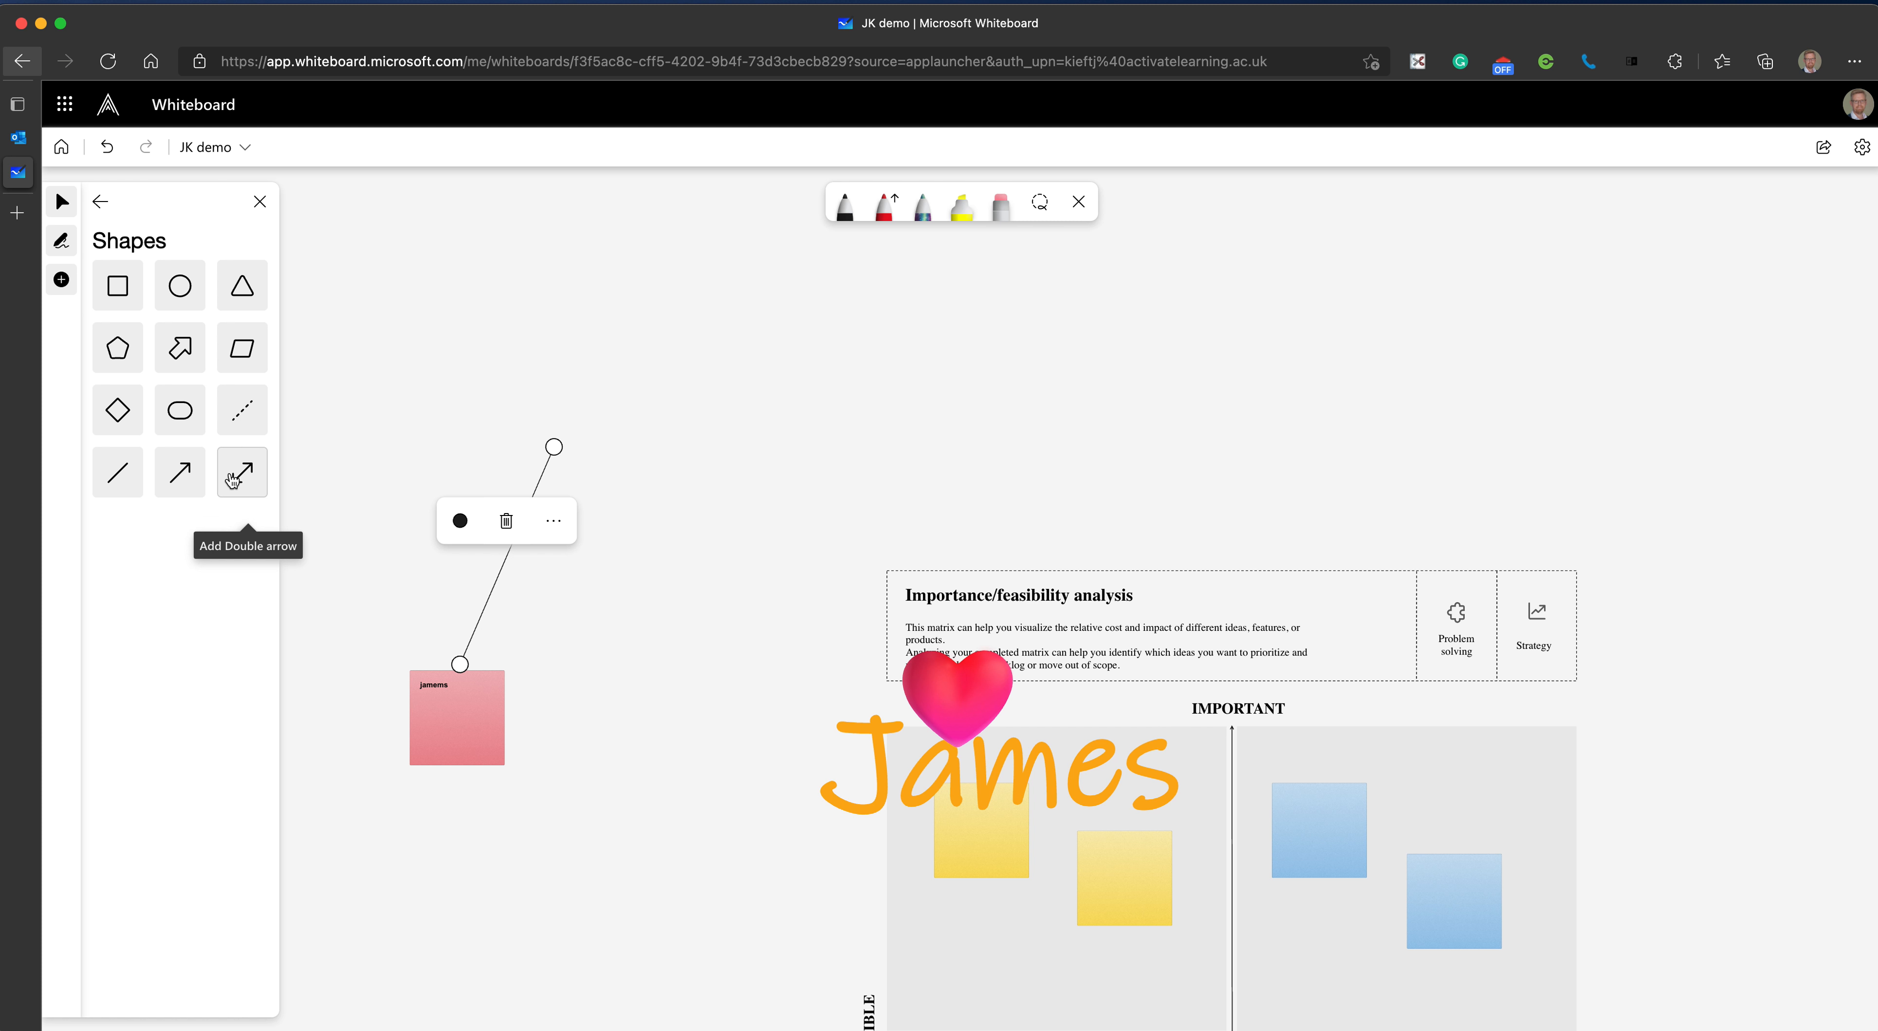
{"action": "left_click", "coordinate": [101, 202]}
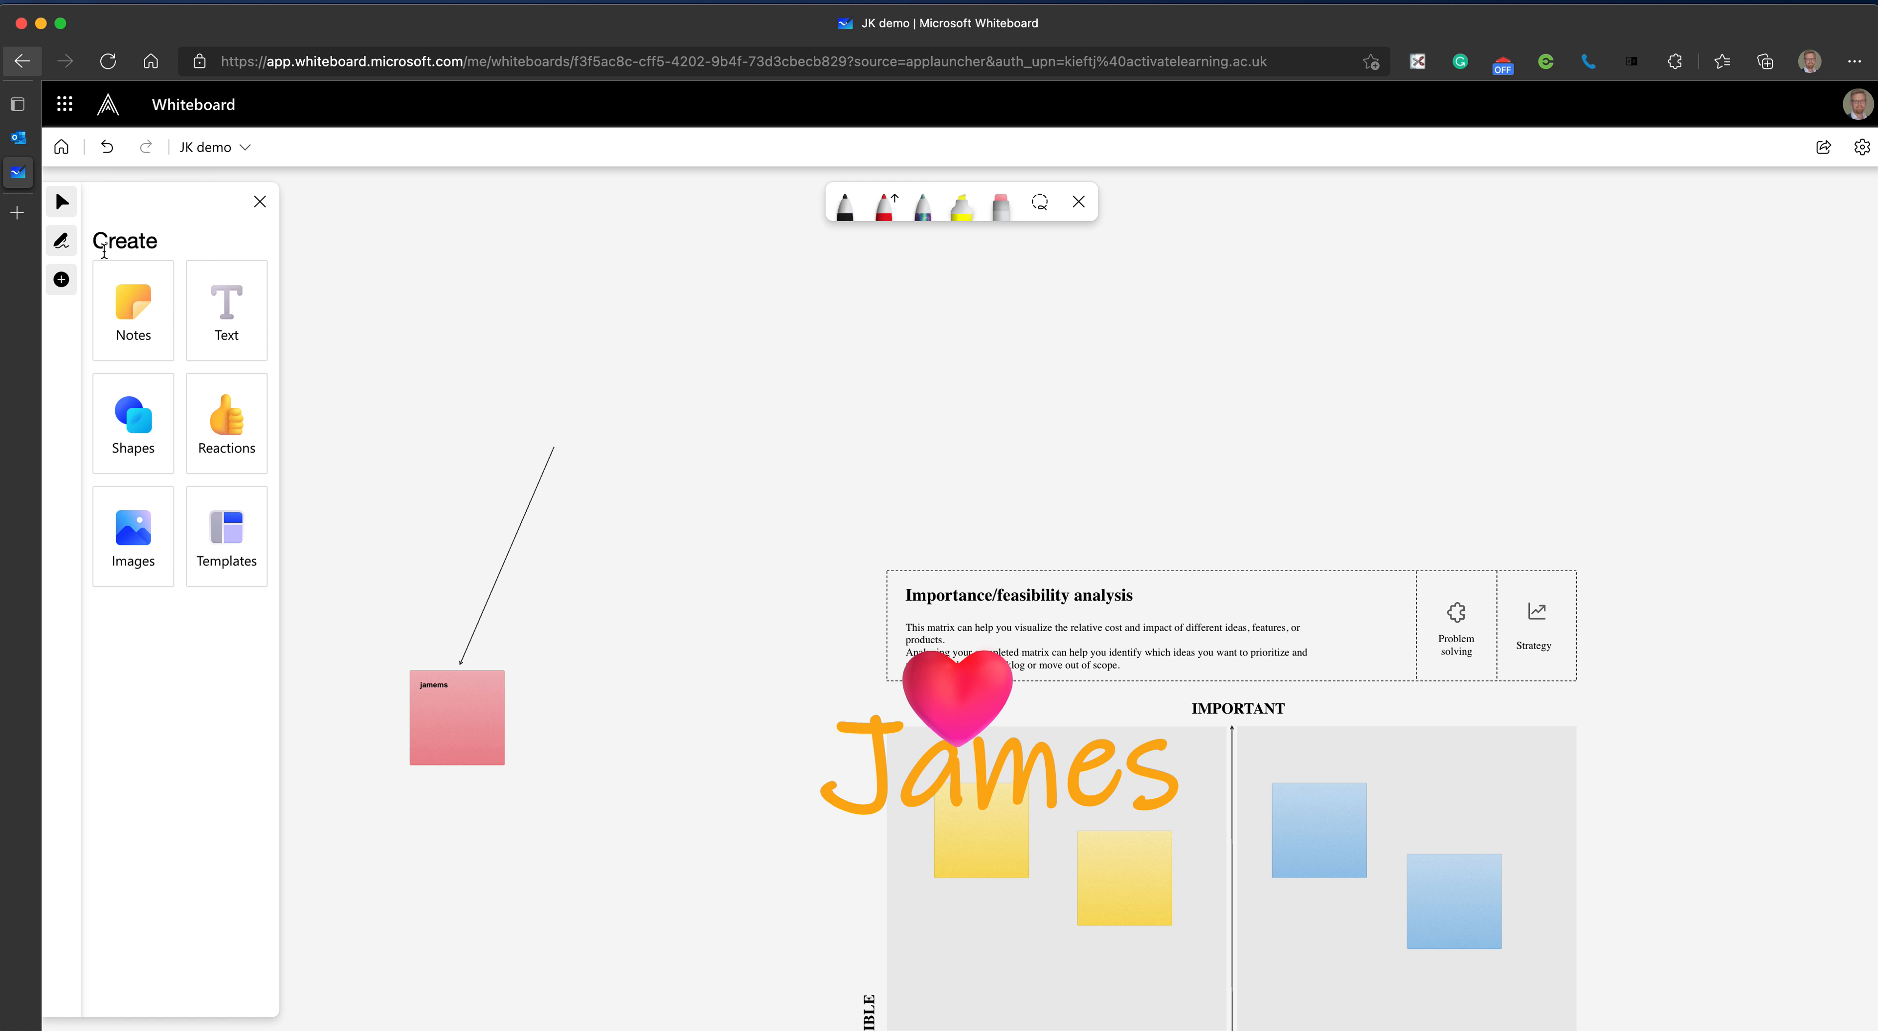
{"action": "left_click", "coordinate": [135, 532]}
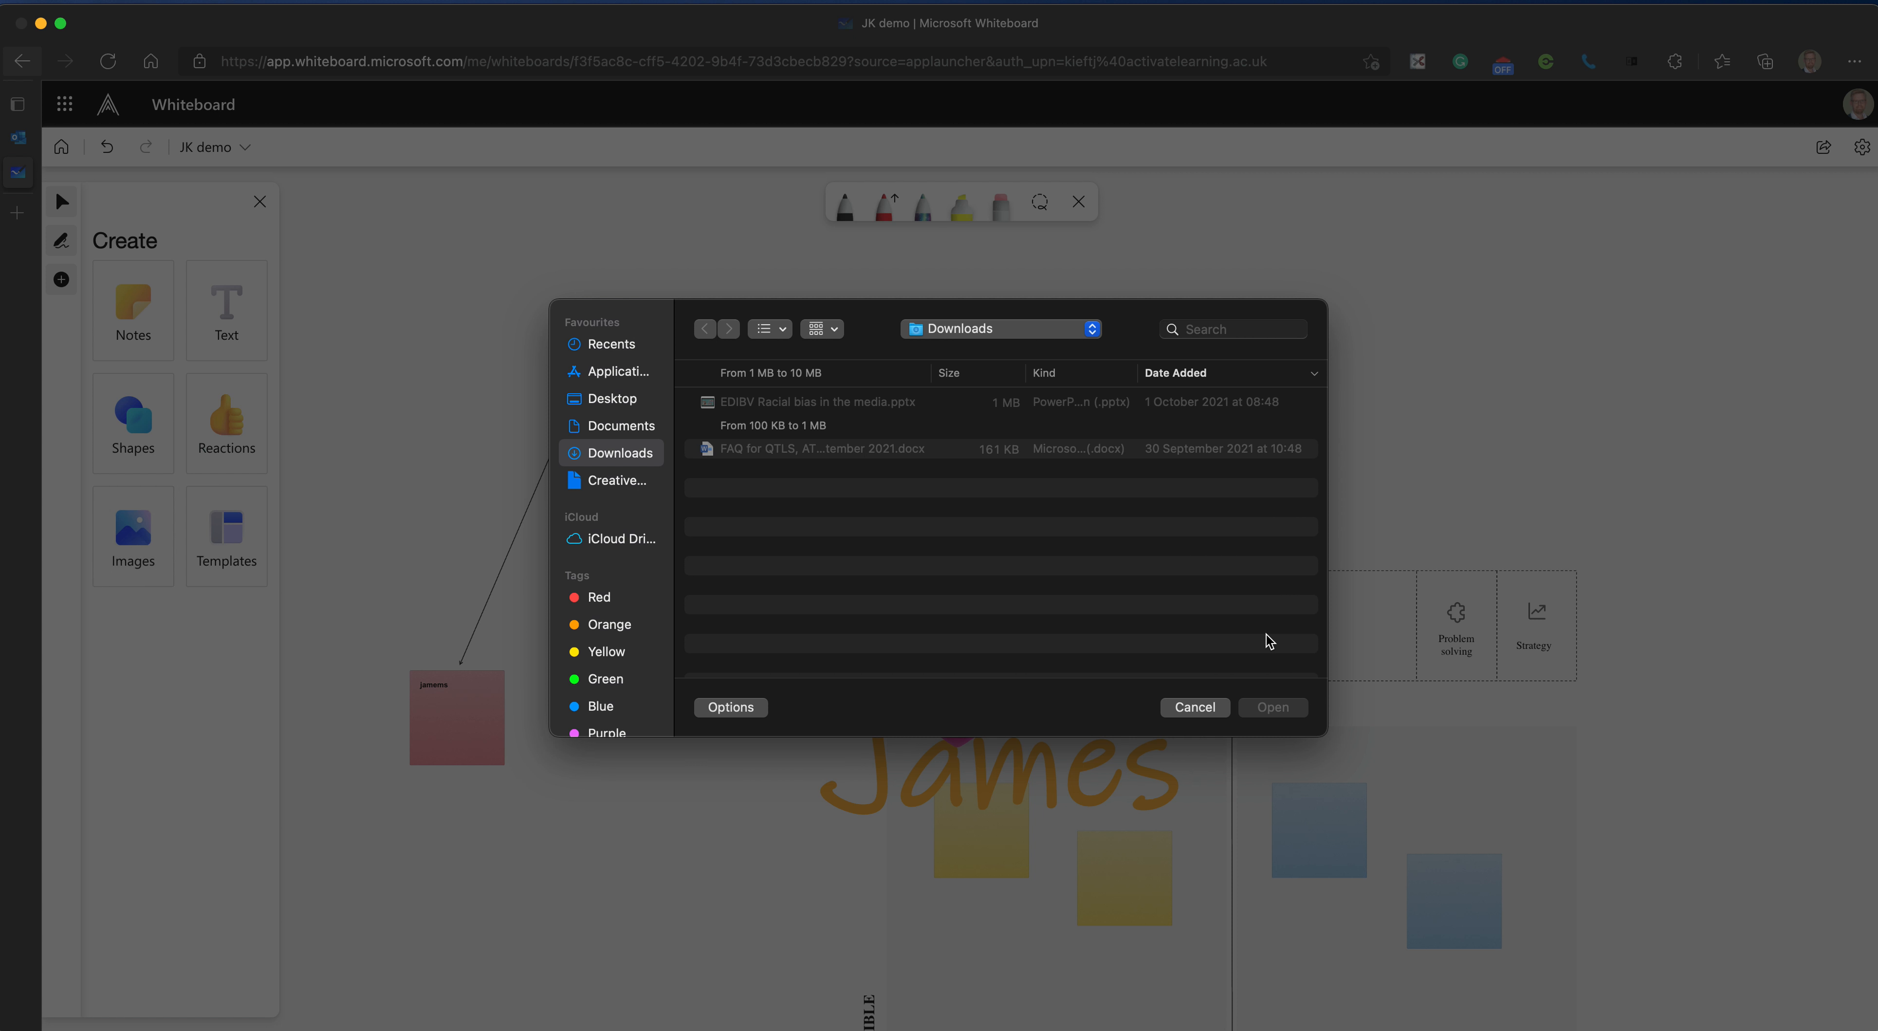
{"action": "left_click", "coordinate": [1194, 707]}
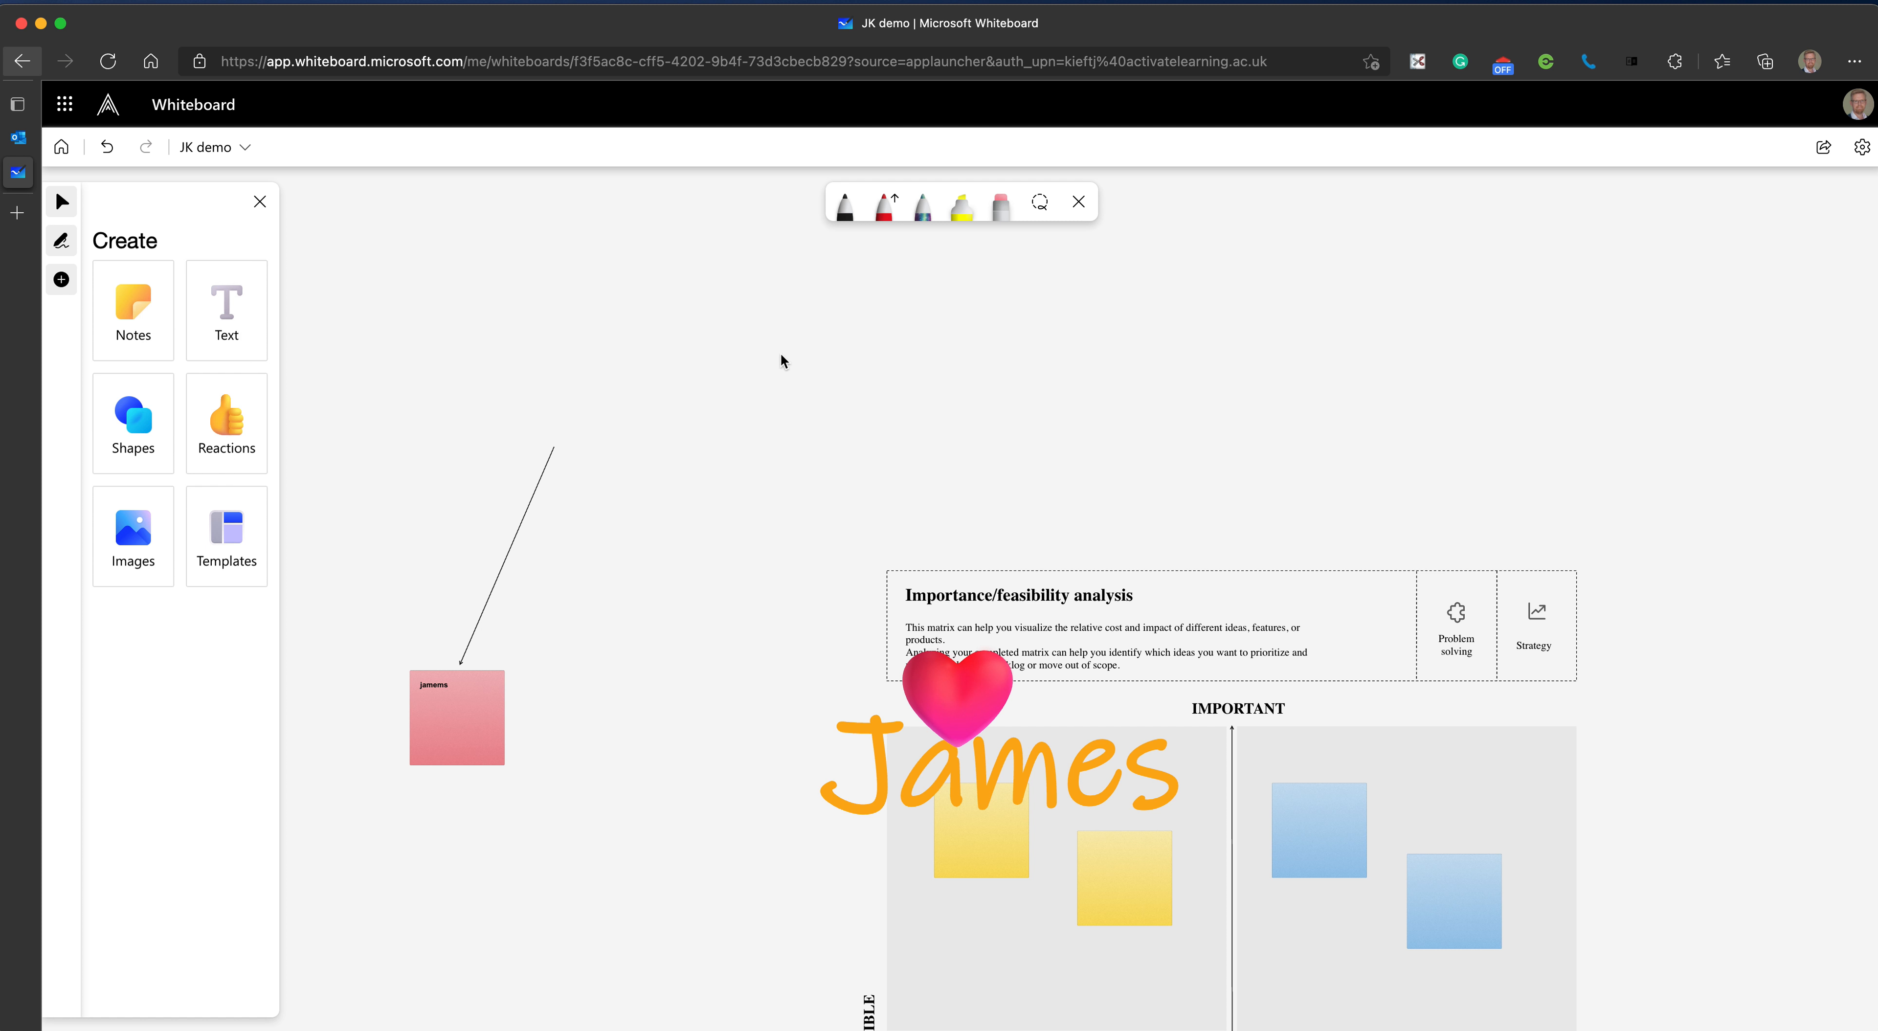
- Draw ALL and a large circle around the red note with the black pen, and add a yellow highlighter scribble beneath the letters
{"action": "left_click", "coordinate": [849, 221]}
{"action": "mouse_move", "coordinate": [574, 381]}
{"action": "left_mouse_down"}
{"action": "mouse_move", "coordinate": [413, 471]}
{"action": "mouse_move", "coordinate": [633, 864]}
{"action": "mouse_move", "coordinate": [545, 386]}
{"action": "mouse_move", "coordinate": [641, 343]}
{"action": "mouse_move", "coordinate": [693, 398]}
{"action": "mouse_move", "coordinate": [691, 437]}
{"action": "mouse_move", "coordinate": [696, 393]}
{"action": "mouse_move", "coordinate": [845, 439]}
{"action": "left_mouse_up"}
{"action": "left_click_drag", "start_coordinate": [857, 367], "coordinate": [1061, 448]}
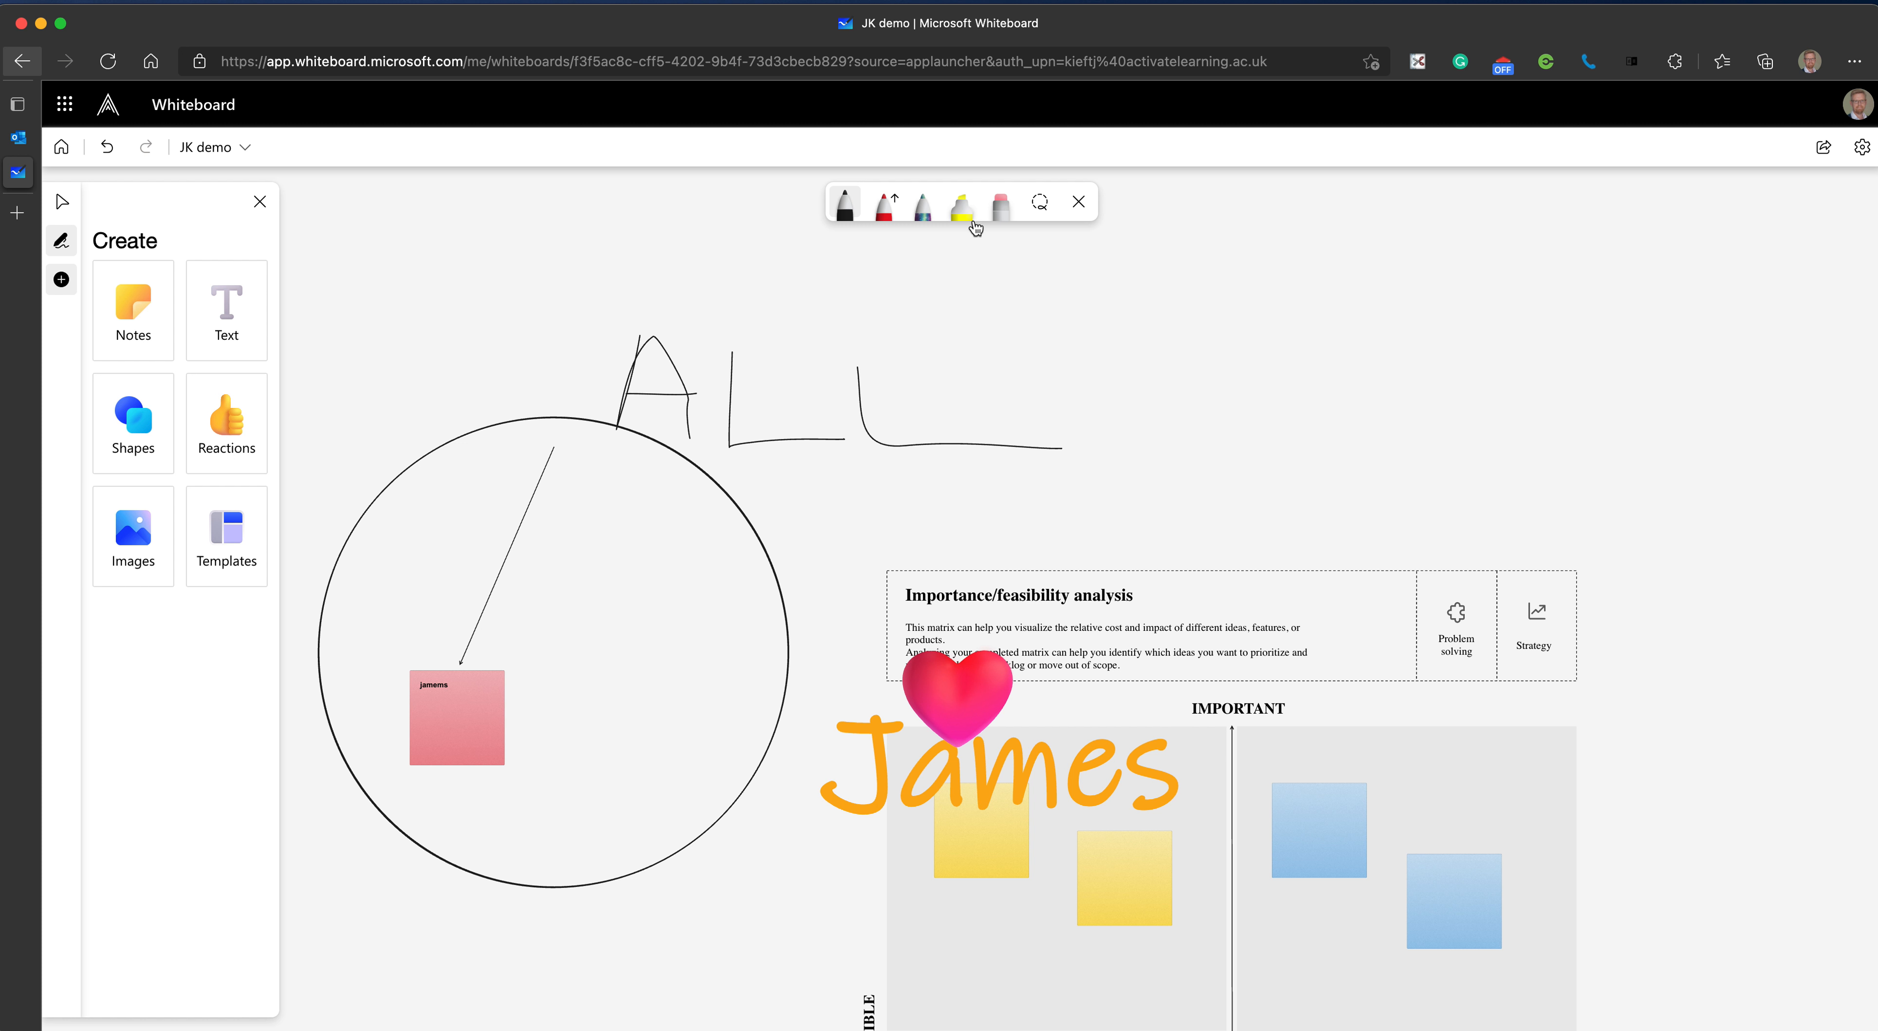
{"action": "left_click", "coordinate": [968, 210]}
{"action": "mouse_move", "coordinate": [544, 440]}
{"action": "left_mouse_down"}
{"action": "mouse_move", "coordinate": [712, 437]}
{"action": "mouse_move", "coordinate": [671, 482]}
{"action": "mouse_move", "coordinate": [724, 526]}
{"action": "left_mouse_up"}
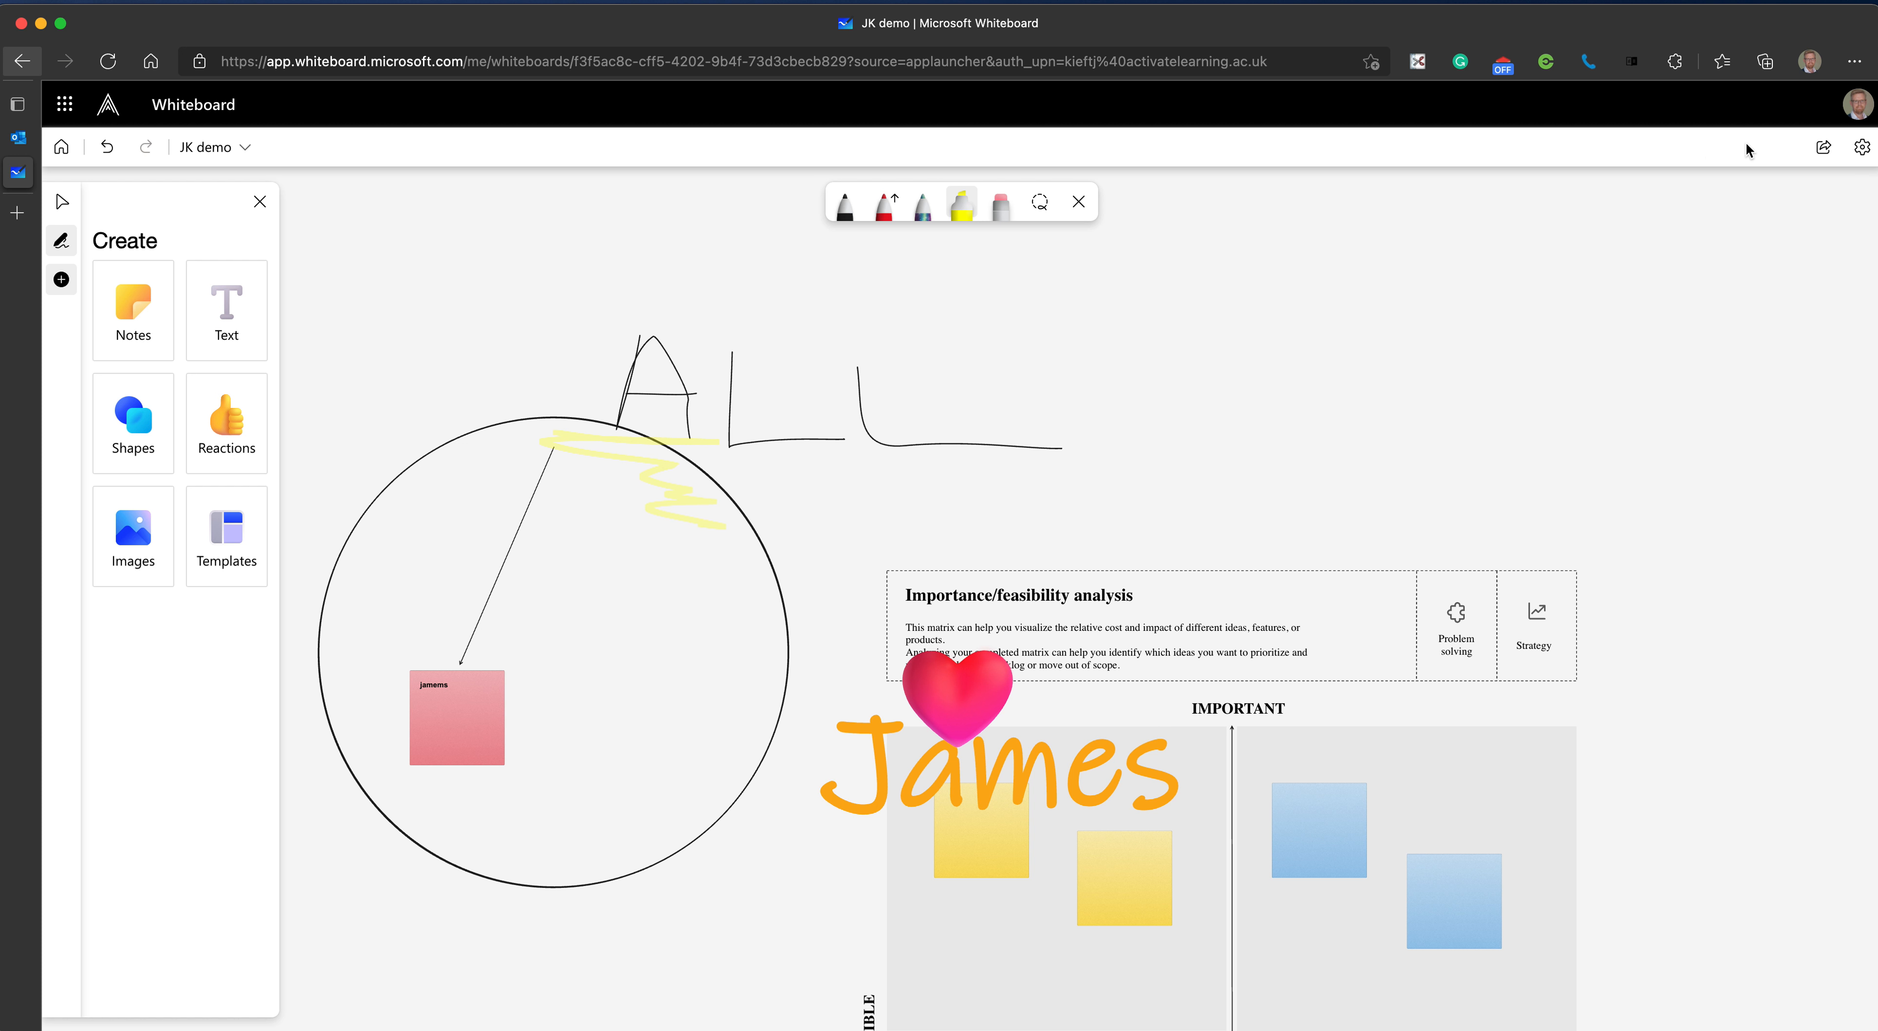
- Turn on the share link for this whiteboard
{"action": "left_click", "coordinate": [1821, 148]}
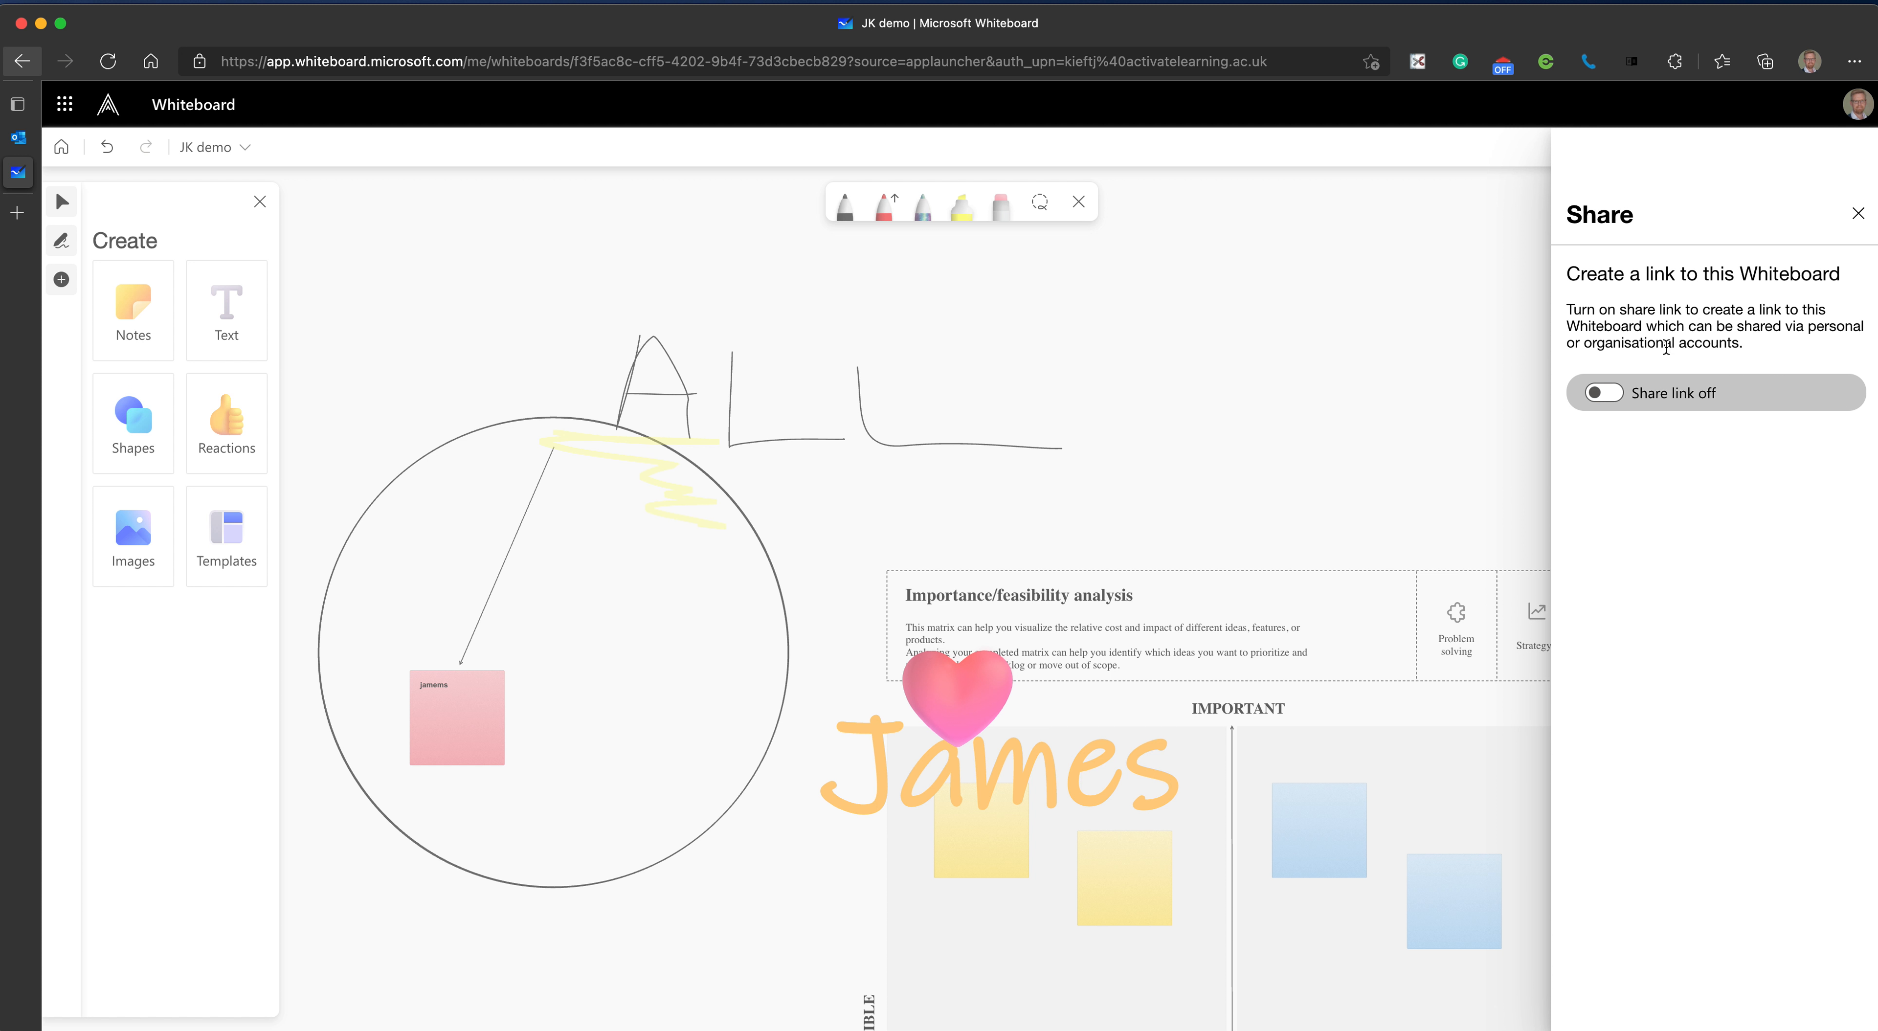
{"action": "left_click", "coordinate": [1606, 401]}
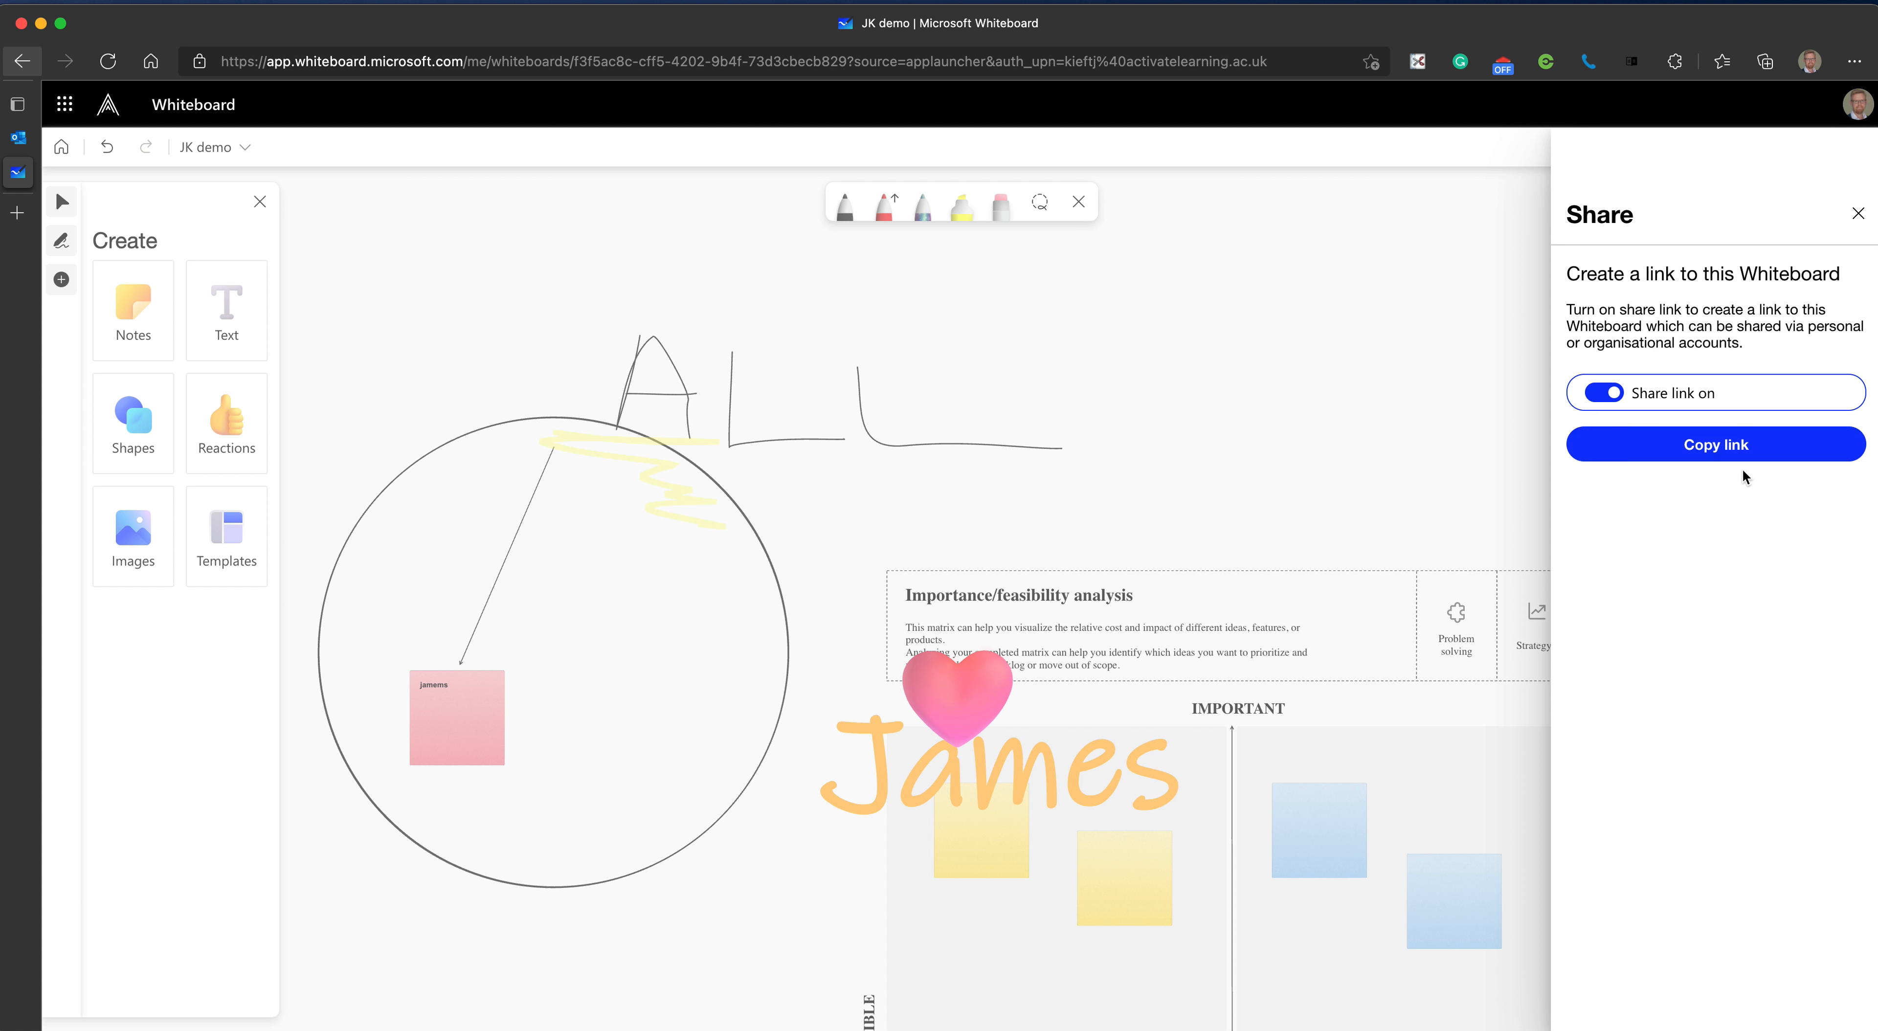